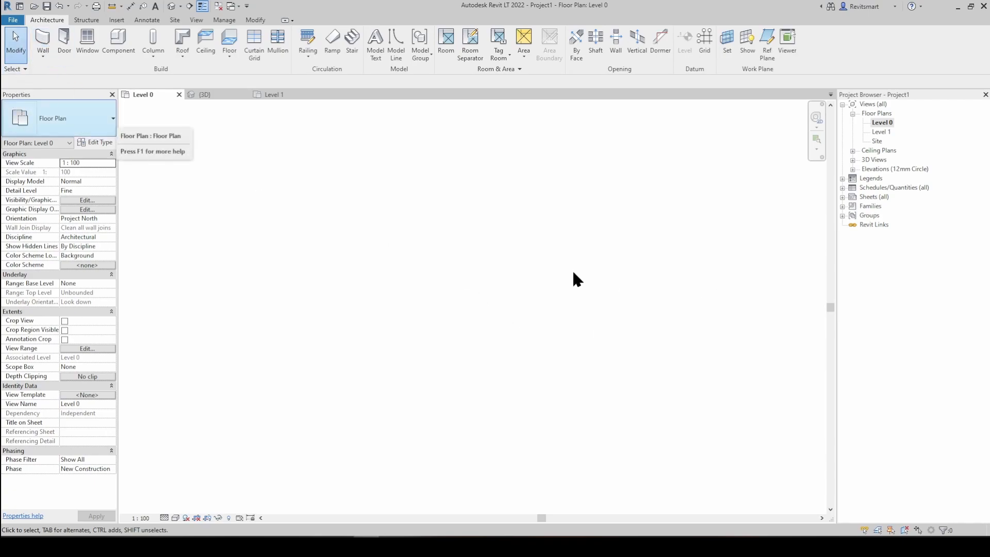
Step: Start a 90 Stud Wall with its height up to Level 1 and its location line set to Wall Centerline
{"action": "left_click", "coordinate": [43, 42]}
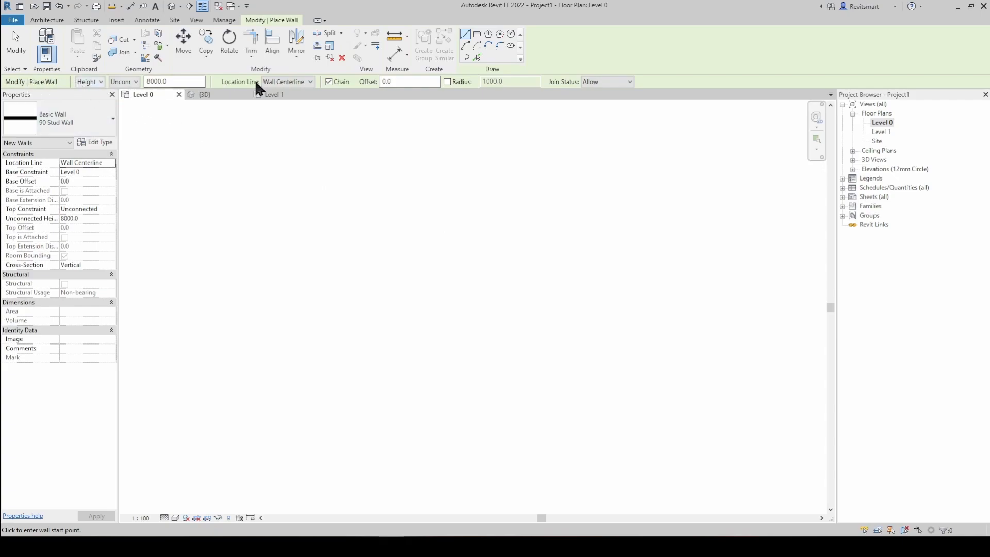
{"action": "left_click", "coordinate": [90, 83]}
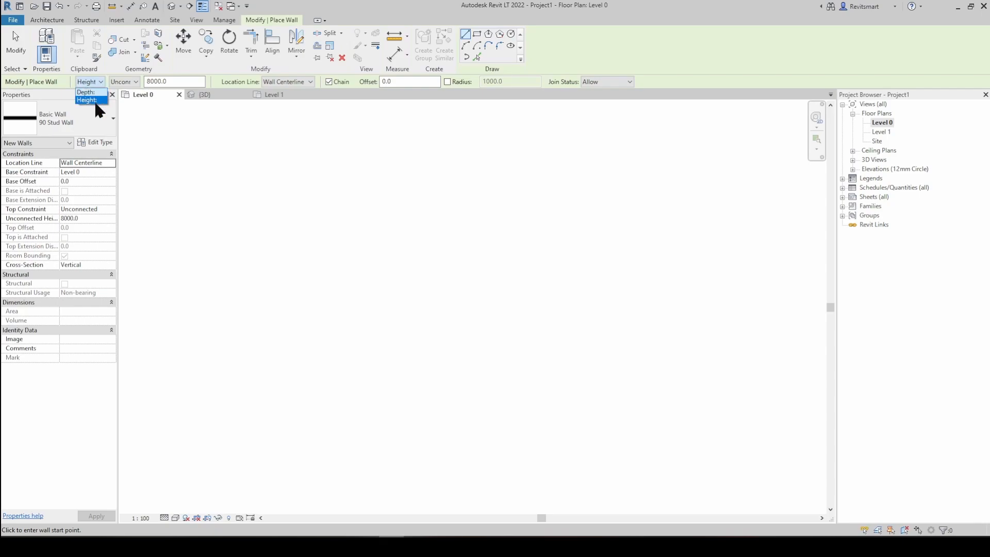
{"action": "left_click", "coordinate": [129, 80]}
{"action": "left_click", "coordinate": [129, 80]}
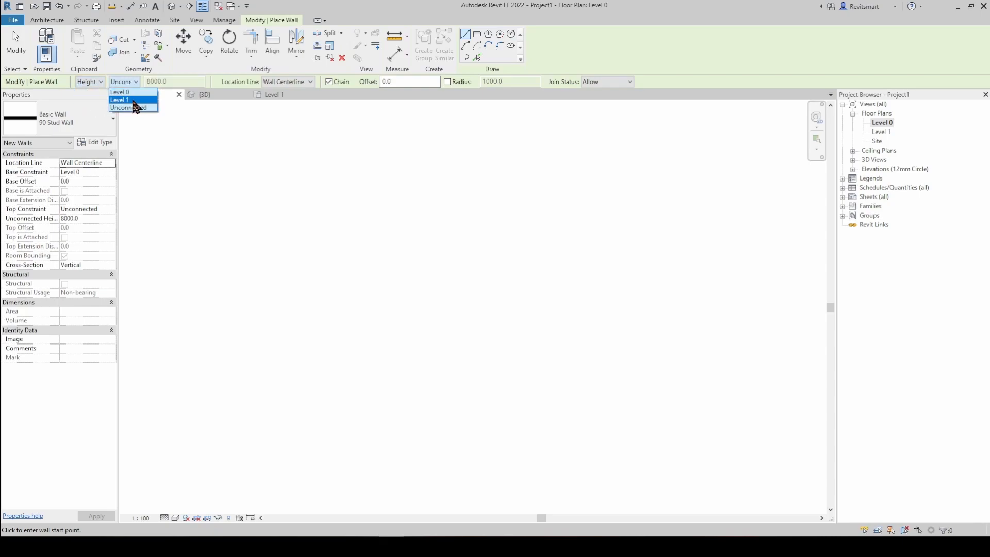
{"action": "left_click", "coordinate": [131, 108]}
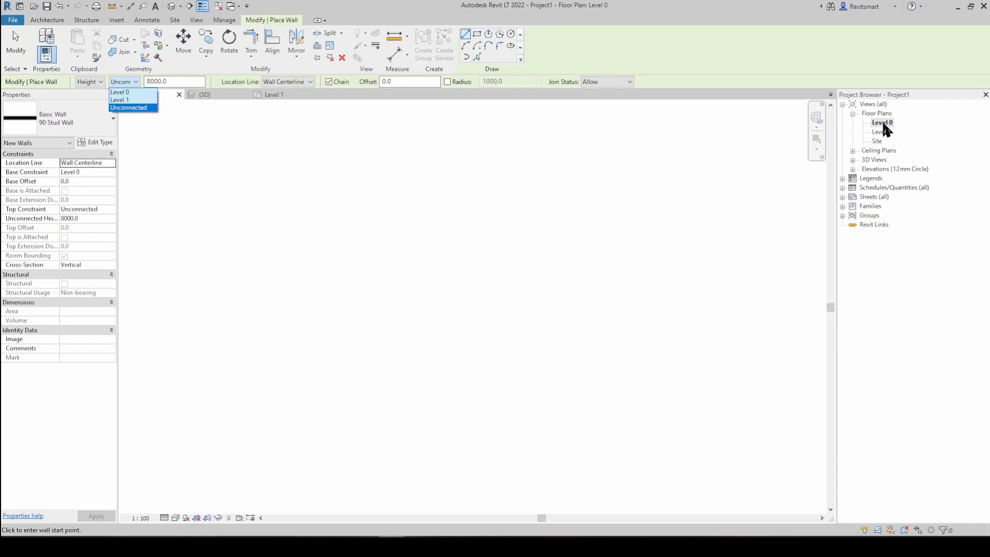
{"action": "left_click", "coordinate": [126, 100]}
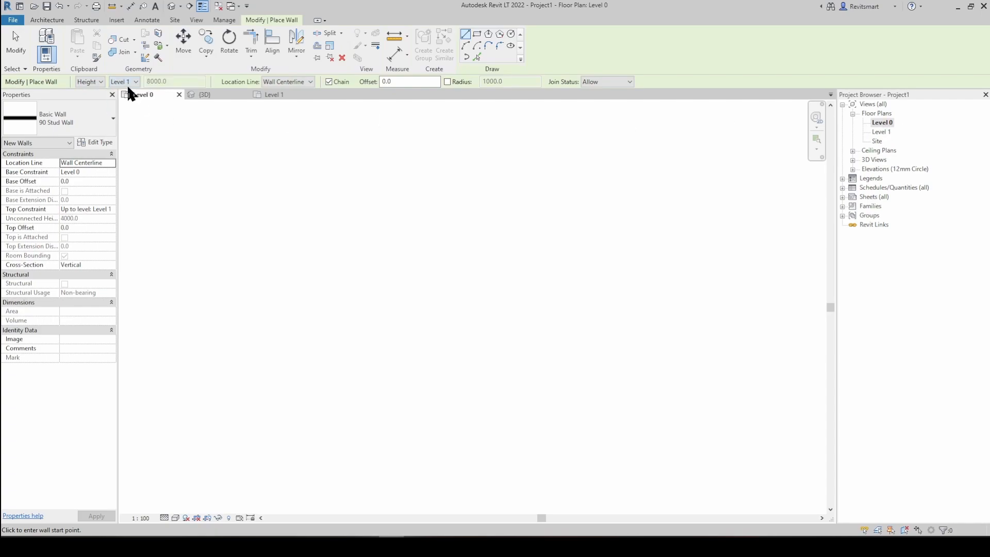
{"action": "right_click", "coordinate": [291, 81]}
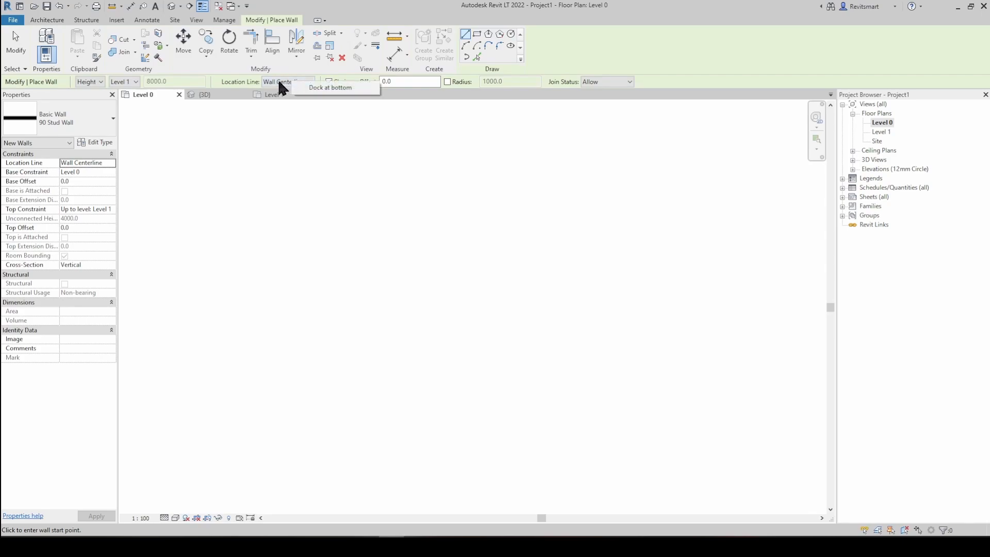
{"action": "left_click", "coordinate": [280, 82]}
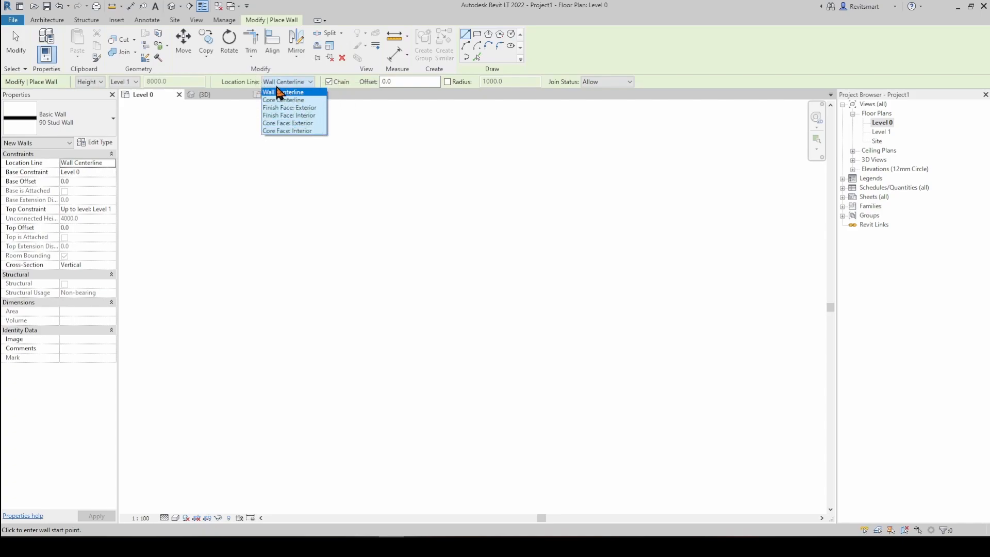
{"action": "left_click", "coordinate": [270, 93]}
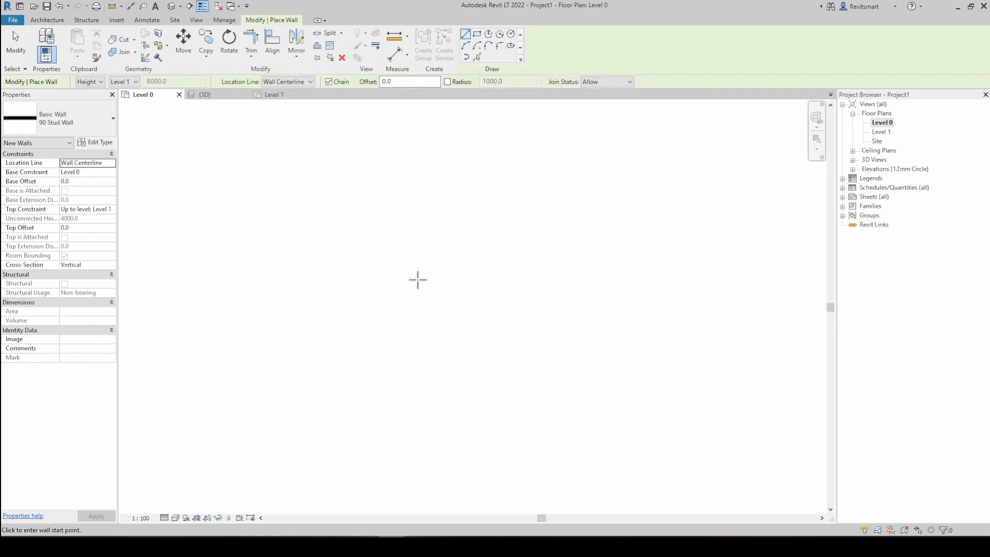
Step: Draw a single horizontal wall about 5400 mm long across the Level 0 plan
{"action": "left_click", "coordinate": [263, 281]}
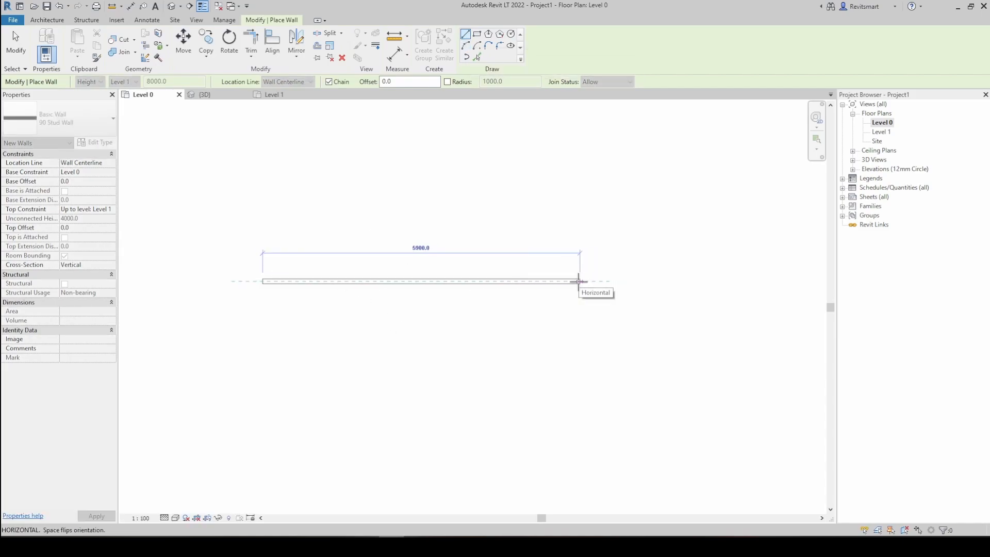
{"action": "scroll", "coordinate": [579, 281], "scroll_direction": "up", "scroll_amount": 10}
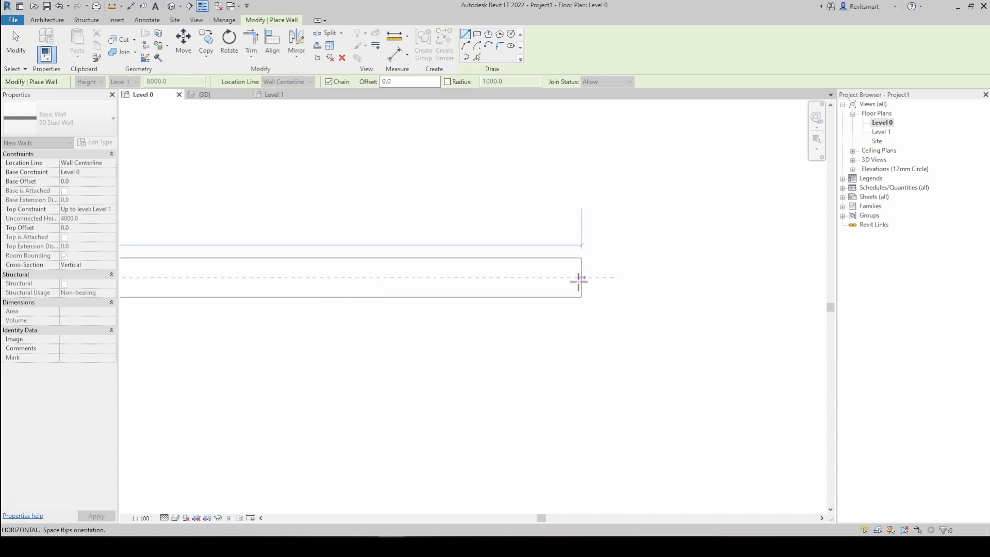
{"action": "scroll", "coordinate": [578, 281], "scroll_direction": "up", "scroll_amount": 3}
{"action": "scroll", "coordinate": [579, 266], "scroll_direction": "down", "scroll_amount": 12}
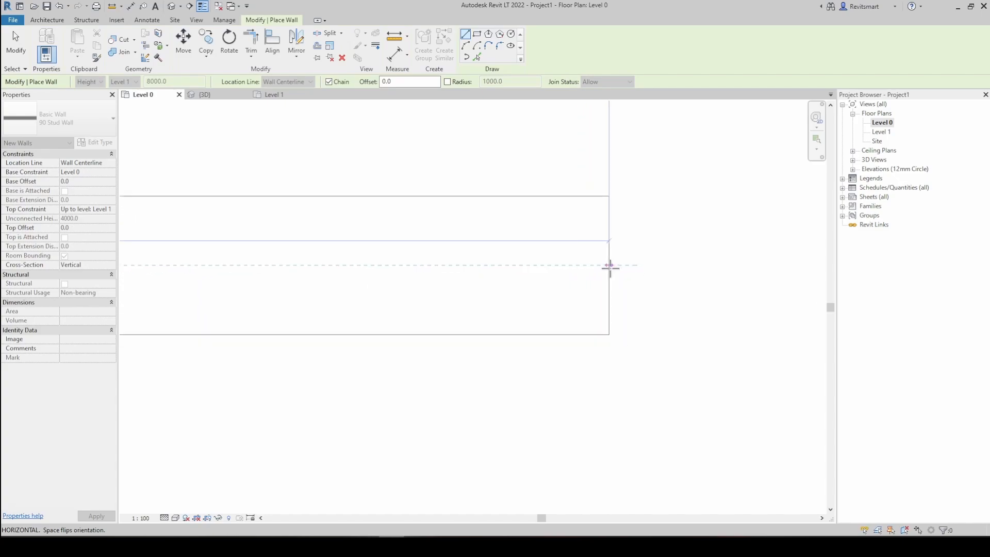
{"action": "left_click", "coordinate": [585, 268]}
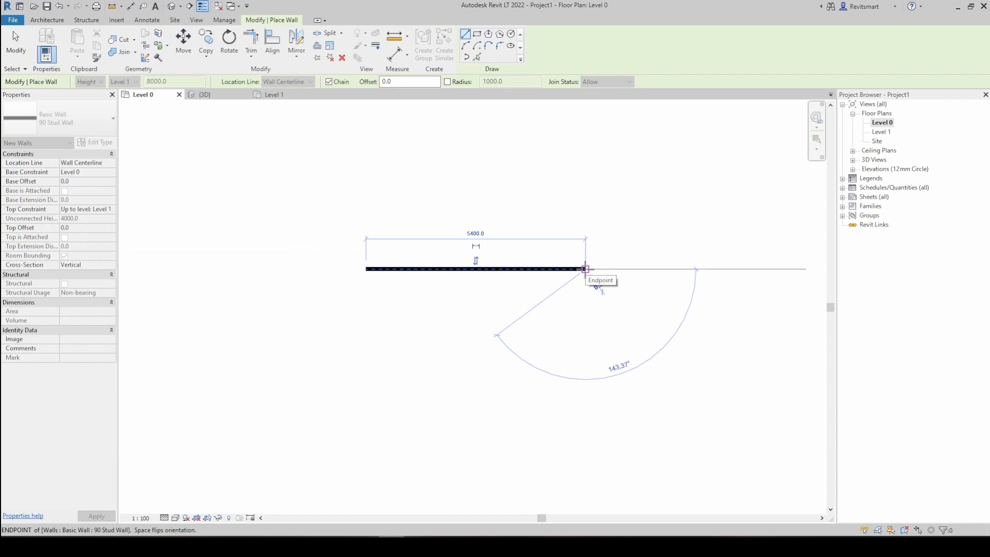
{"action": "key", "text": "Escape"}
{"action": "key", "text": "Escape"}
Step: Review the location line of the horizontal wall and delete the wall
{"action": "scroll", "coordinate": [361, 270], "scroll_direction": "up", "scroll_amount": 4}
{"action": "left_click", "coordinate": [410, 270]}
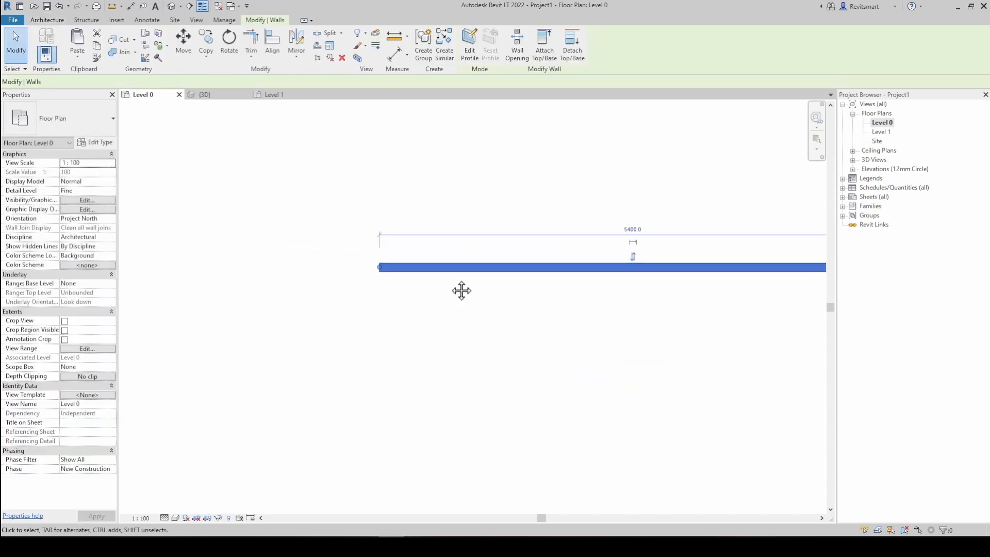
{"action": "middle_click_drag", "start_coordinate": [462, 292], "coordinate": [351, 293]}
{"action": "scroll", "coordinate": [261, 272], "scroll_direction": "up", "scroll_amount": 2}
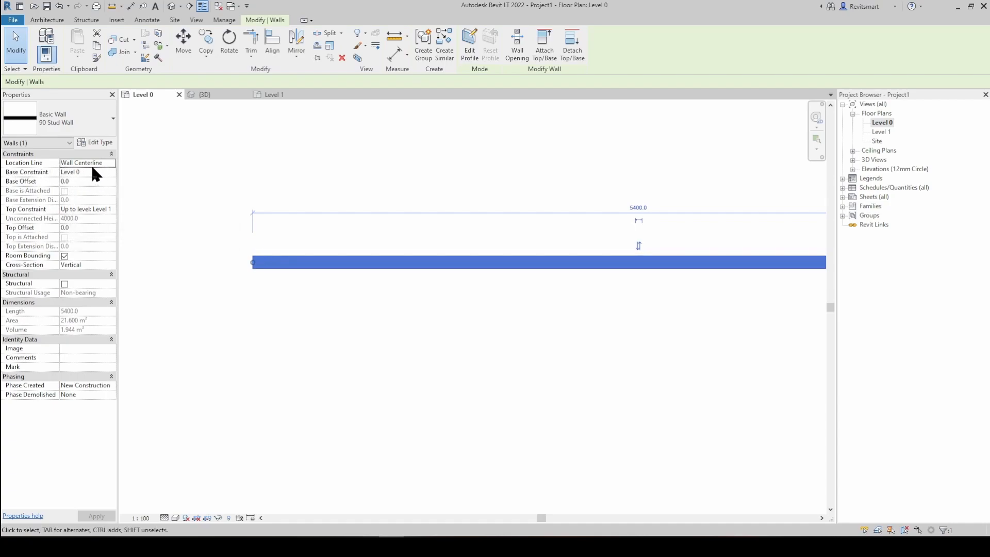
{"action": "scroll", "coordinate": [297, 256], "scroll_direction": "down", "scroll_amount": 2}
{"action": "scroll", "coordinate": [296, 256], "scroll_direction": "down", "scroll_amount": 1}
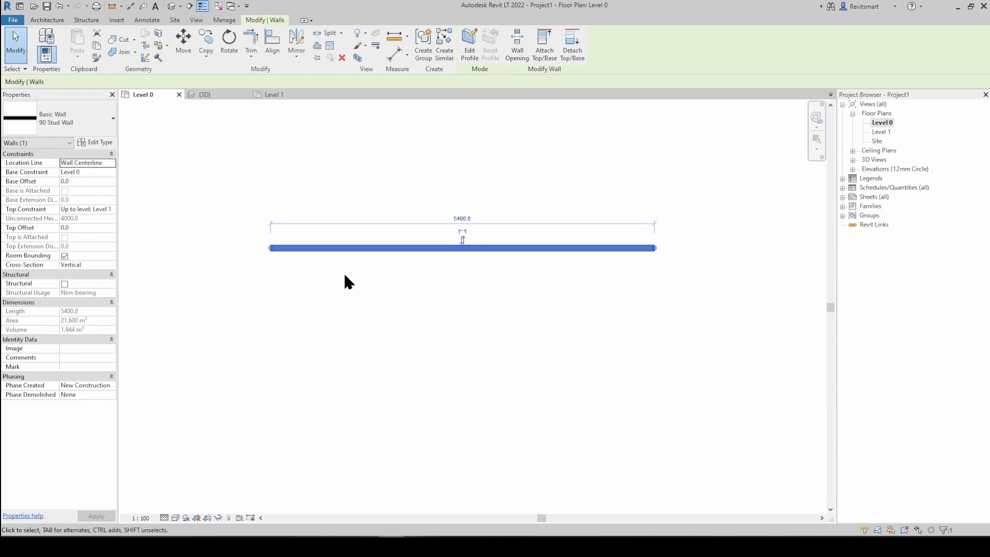
{"action": "left_click_drag", "start_coordinate": [283, 250], "coordinate": [295, 246]}
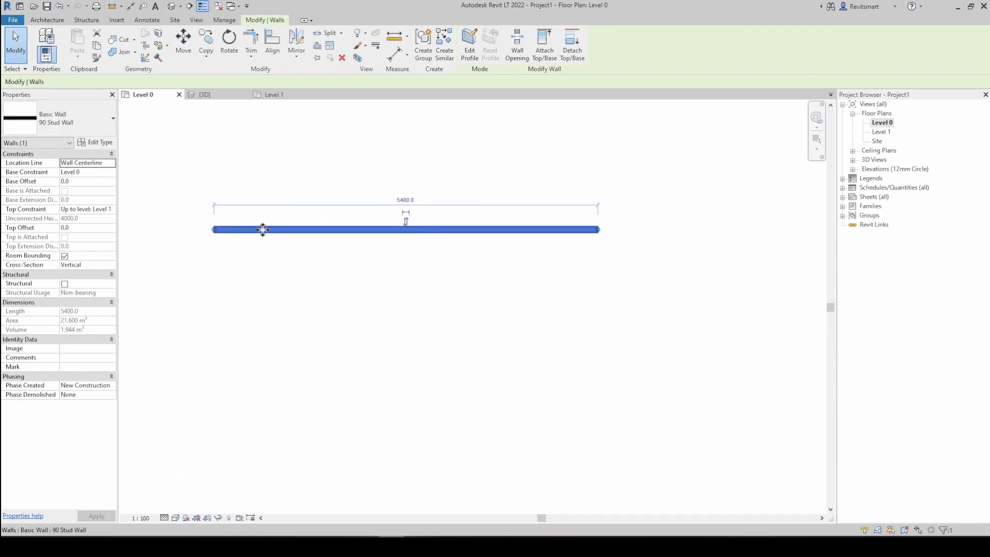
{"action": "left_click", "coordinate": [263, 230]}
{"action": "key", "text": "d"}
{"action": "key", "text": "e"}
Step: Draw a closed rectangle of 90 Stud Walls about 3700 by 2600 mm between wall centrelines
{"action": "key", "text": "w"}
{"action": "key", "text": "a"}
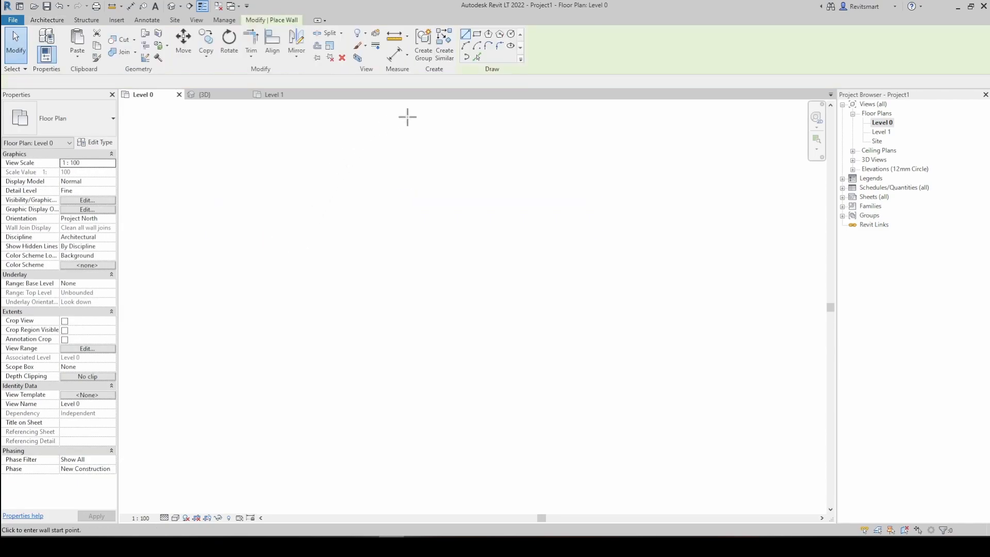
{"action": "left_click", "coordinate": [477, 35]}
{"action": "left_click", "coordinate": [249, 227]}
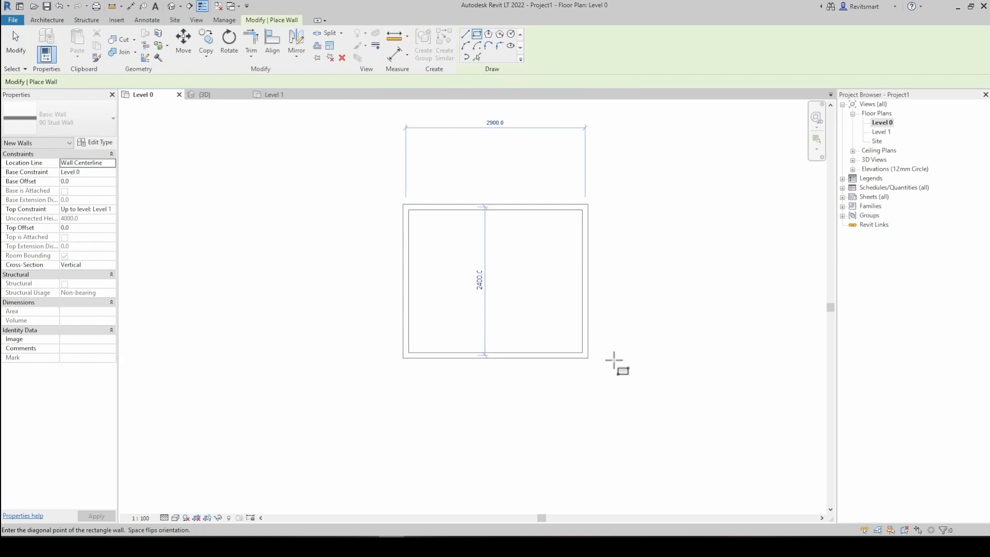
{"action": "left_click", "coordinate": [636, 371]}
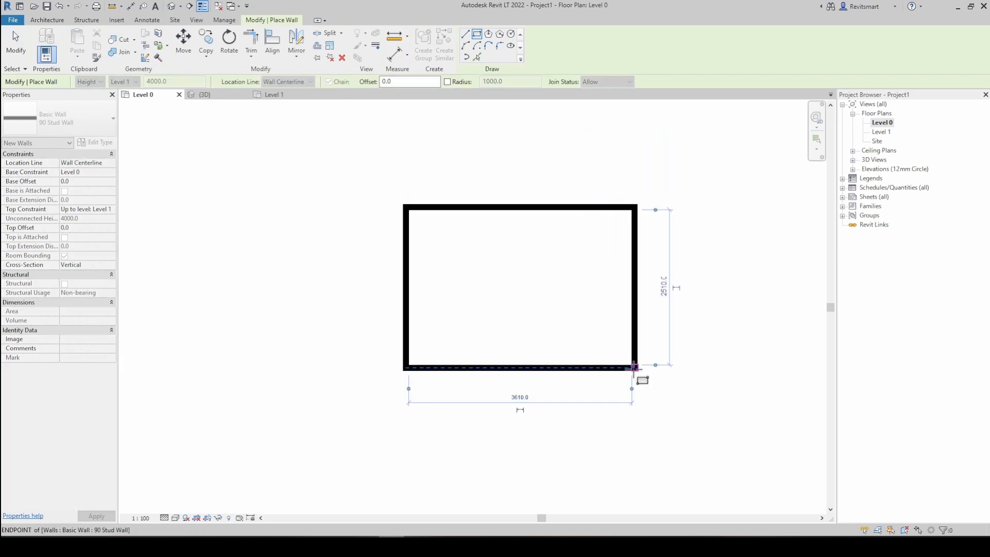
{"action": "key", "text": "Escape"}
{"action": "key", "text": "Escape"}
Step: Add an aligned dimension above the rectangle between the outer faces of the left and right walls
{"action": "key", "text": "d"}
{"action": "key", "text": "i"}
{"action": "scroll", "coordinate": [407, 285], "scroll_direction": "up", "scroll_amount": 2}
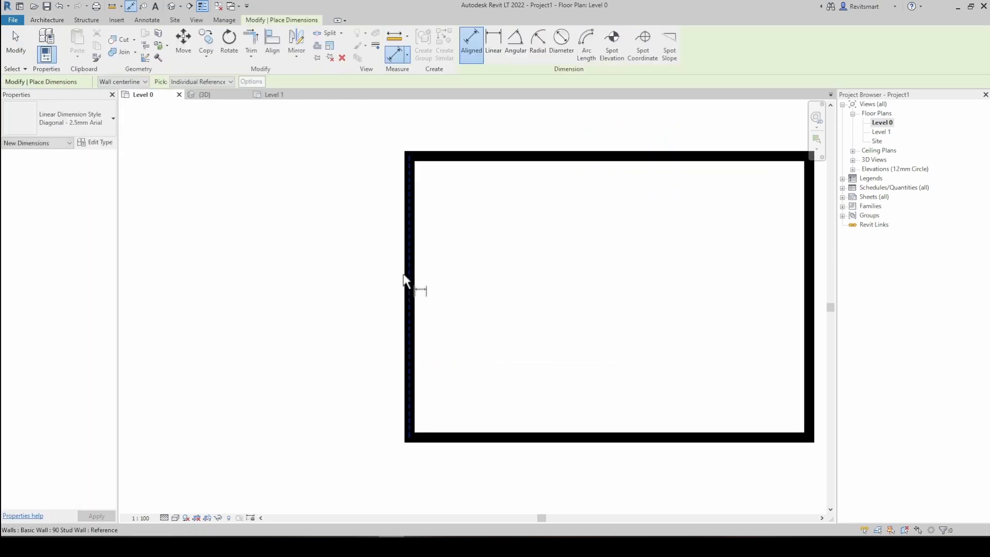
{"action": "left_click", "coordinate": [405, 273]}
{"action": "middle_click_drag", "start_coordinate": [423, 292], "coordinate": [188, 316]}
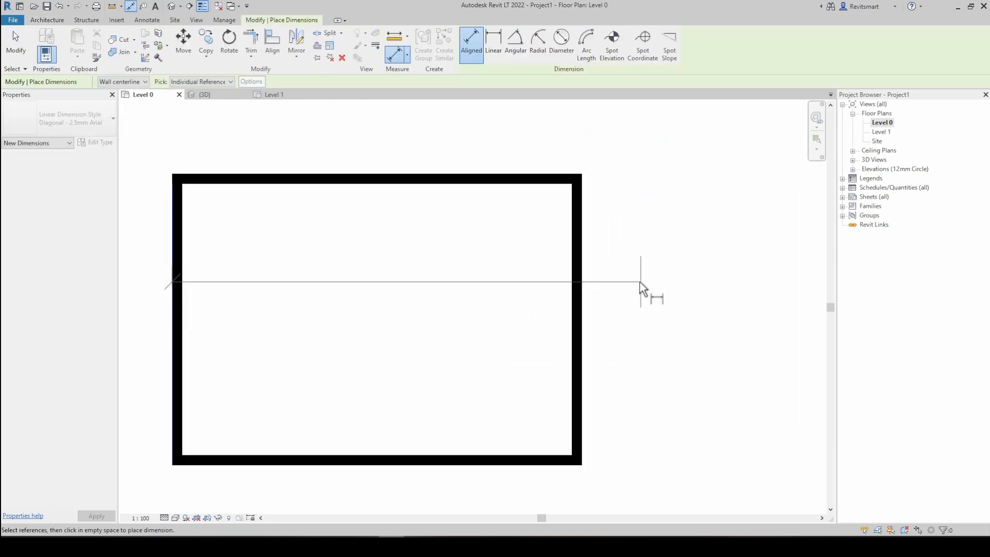
{"action": "left_click", "coordinate": [586, 290]}
{"action": "scroll", "coordinate": [586, 288], "scroll_direction": "down", "scroll_amount": 2}
{"action": "left_click", "coordinate": [600, 202]}
{"action": "key", "text": "Escape"}
{"action": "key", "text": "Escape"}
Step: Set the location line of all four connected walls to Finish Face: Interior
{"action": "key", "text": "Tab"}
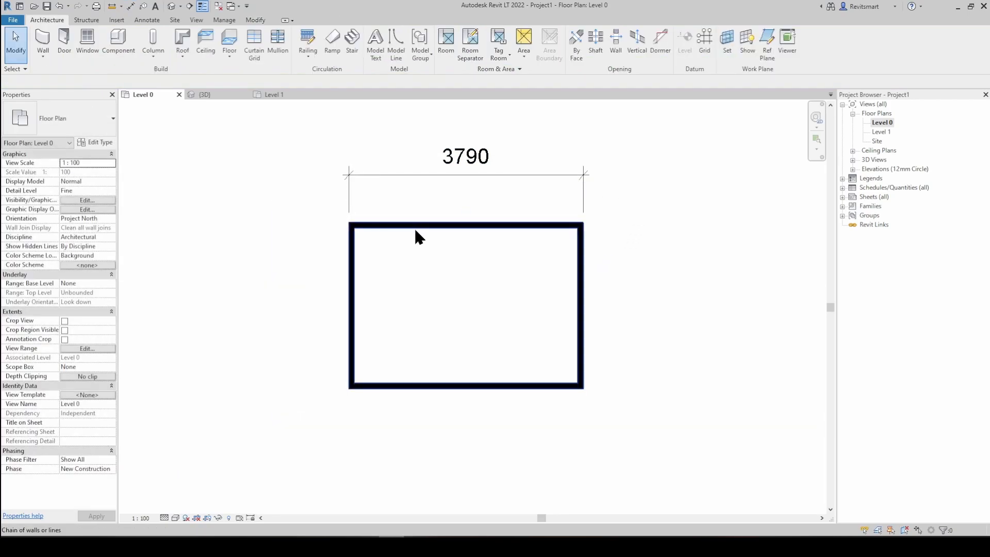
{"action": "left_click", "coordinate": [405, 227]}
{"action": "scroll", "coordinate": [360, 239], "scroll_direction": "up", "scroll_amount": 2}
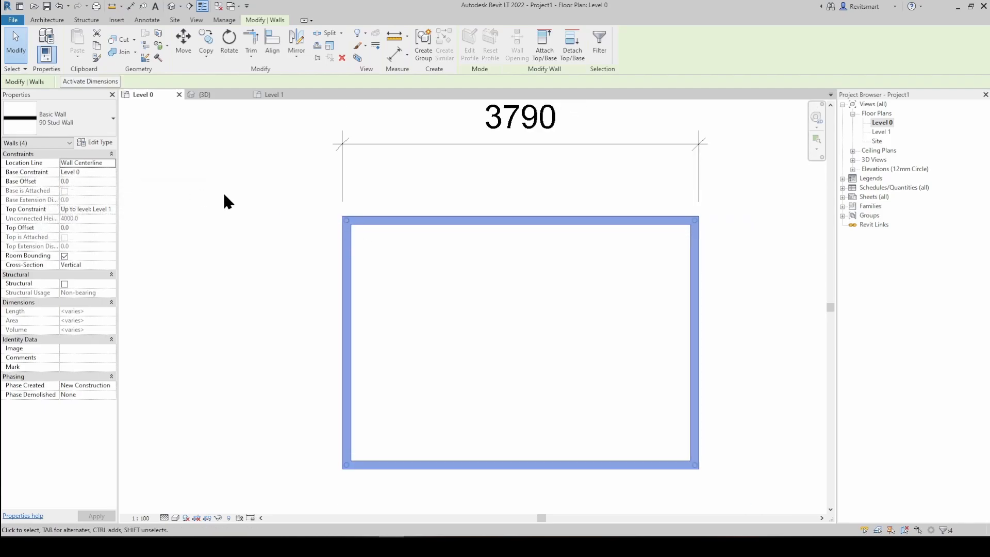
{"action": "left_click", "coordinate": [108, 164]}
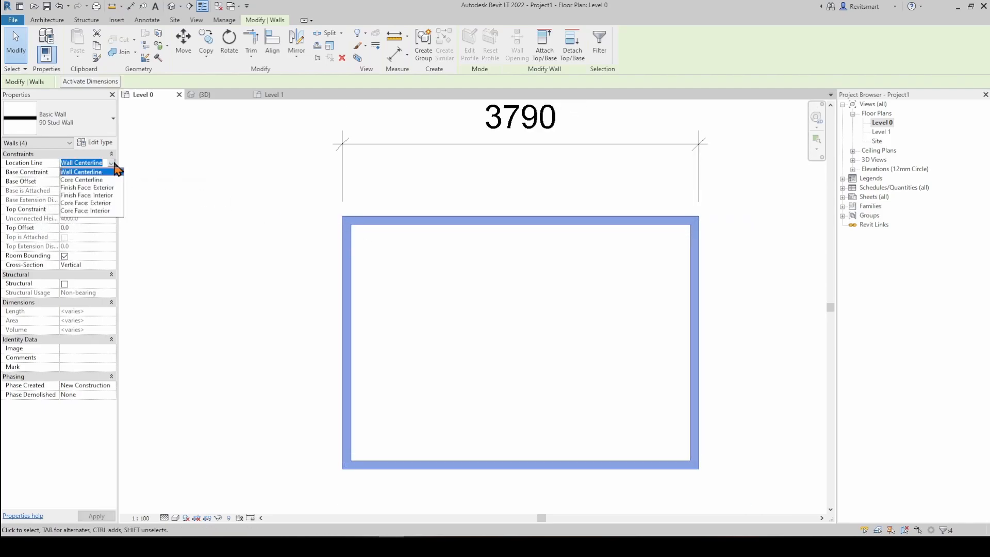
{"action": "left_click", "coordinate": [112, 196]}
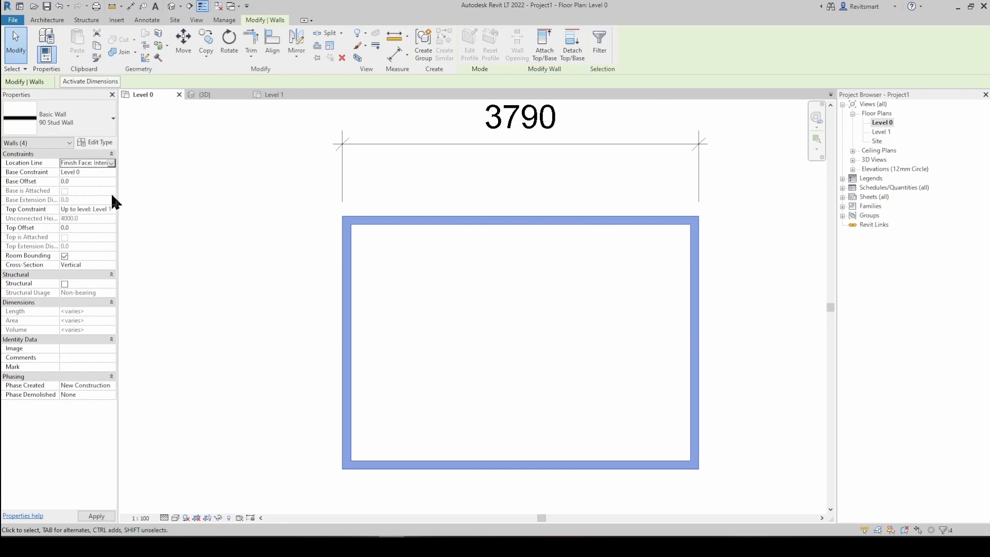
{"action": "left_click", "coordinate": [379, 206]}
Step: Examine the left, right and bottom walls individually to see where their end points sit relative to the wall faces
{"action": "left_click", "coordinate": [349, 264]}
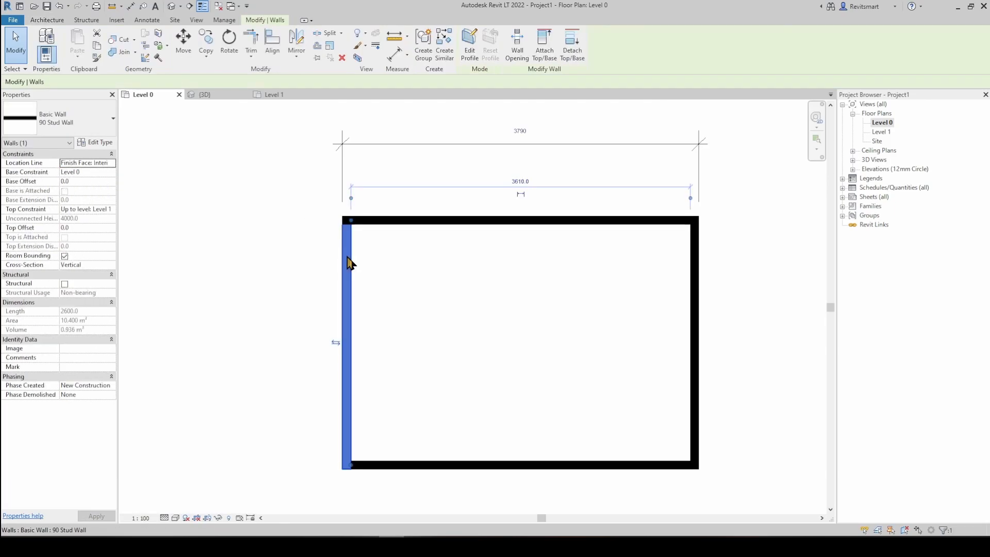
{"action": "scroll", "coordinate": [350, 238], "scroll_direction": "up", "scroll_amount": 3}
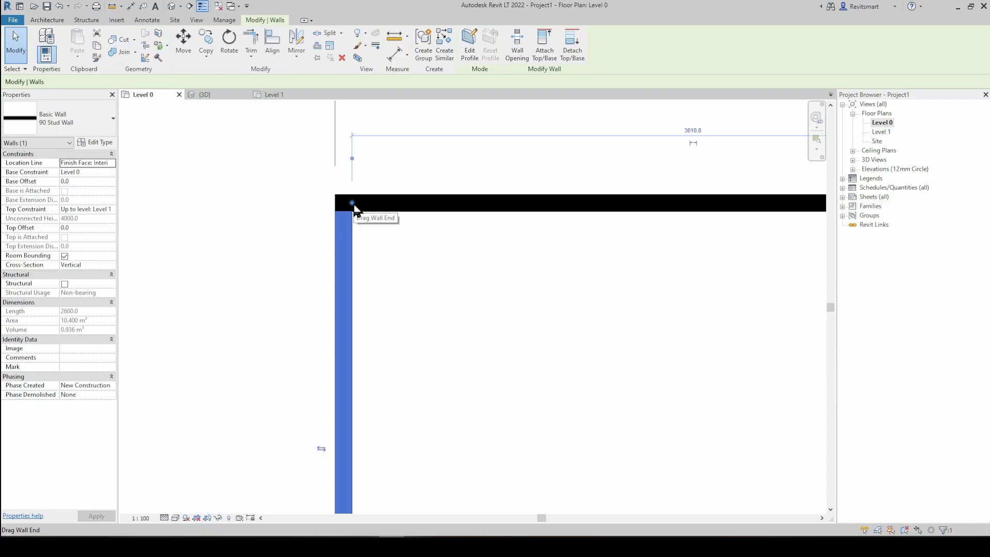
{"action": "left_click", "coordinate": [377, 208]}
{"action": "middle_click_drag", "start_coordinate": [427, 227], "coordinate": [262, 221]}
{"action": "scroll", "coordinate": [518, 221], "scroll_direction": "down", "scroll_amount": 2}
{"action": "middle_click_drag", "start_coordinate": [570, 244], "coordinate": [473, 239]}
{"action": "left_click", "coordinate": [623, 250]}
{"action": "scroll", "coordinate": [531, 309], "scroll_direction": "down", "scroll_amount": 3}
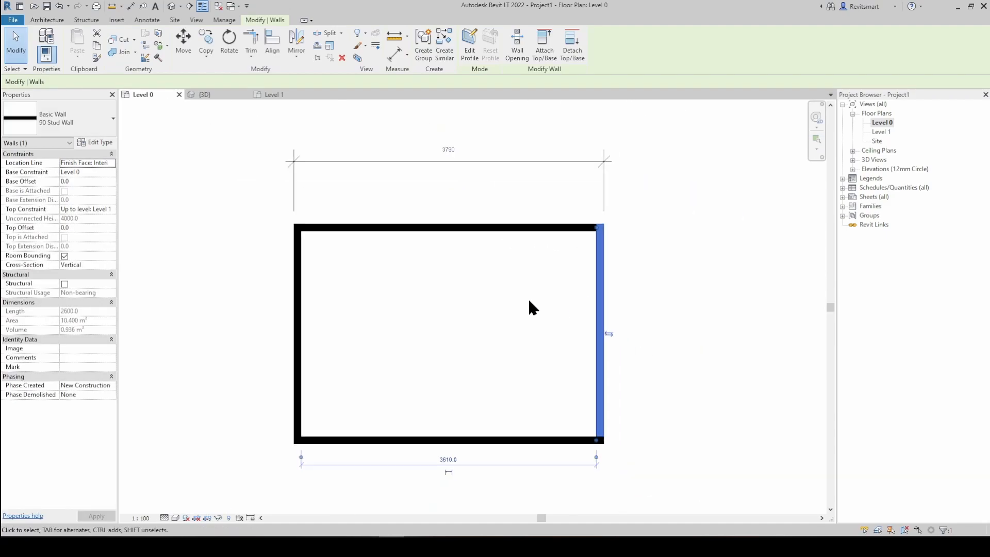
{"action": "left_click", "coordinate": [531, 394]}
{"action": "scroll", "coordinate": [508, 391], "scroll_direction": "up", "scroll_amount": 4}
{"action": "scroll", "coordinate": [495, 435], "scroll_direction": "down", "scroll_amount": 1}
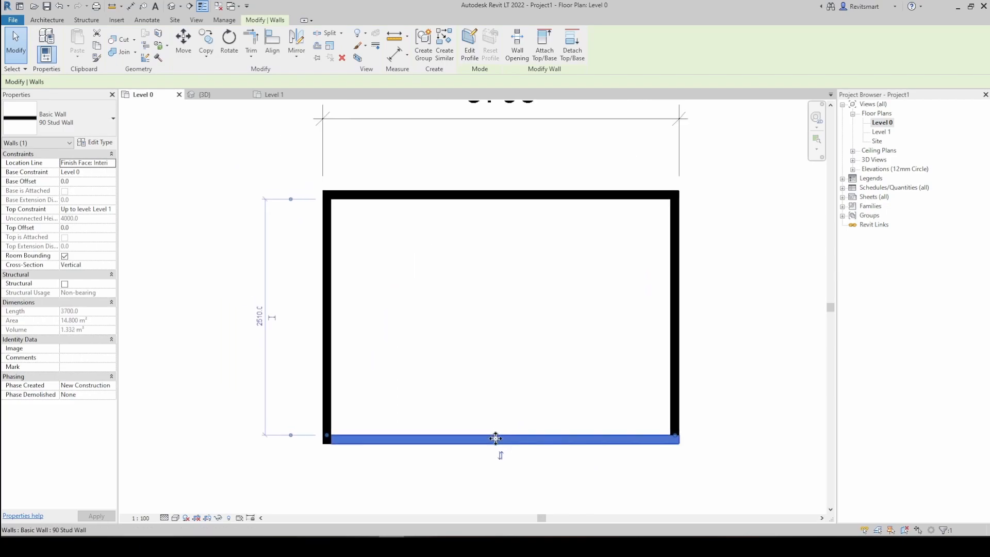
{"action": "scroll", "coordinate": [378, 436], "scroll_direction": "down", "scroll_amount": 2}
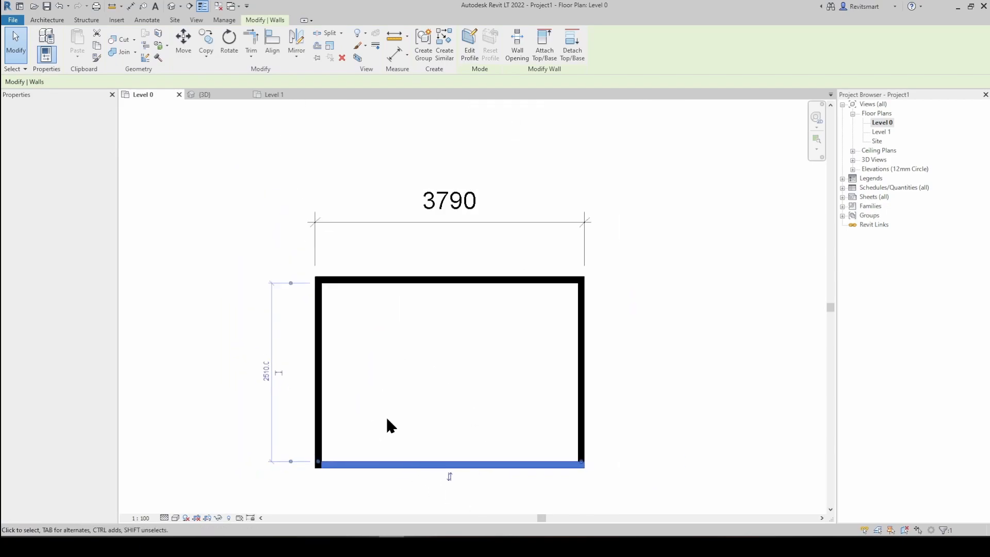
{"action": "middle_click_drag", "start_coordinate": [400, 360], "coordinate": [403, 334]}
{"action": "left_click", "coordinate": [400, 334]}
Step: Change the type of all four connected walls to 240 Brick Veneer Wall
{"action": "key", "text": "Tab"}
{"action": "left_click", "coordinate": [313, 284]}
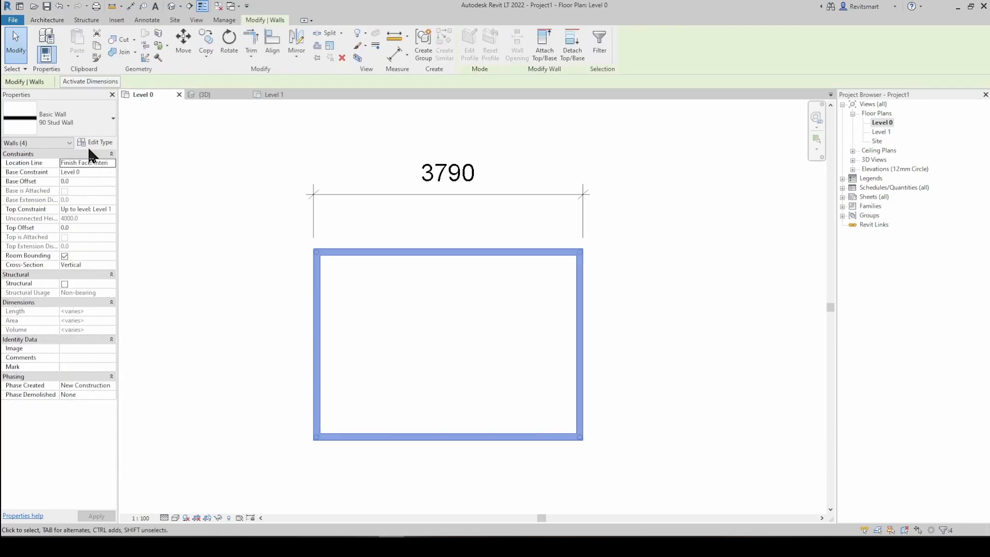
{"action": "left_click", "coordinate": [48, 124]}
{"action": "type", "text": "brick"}
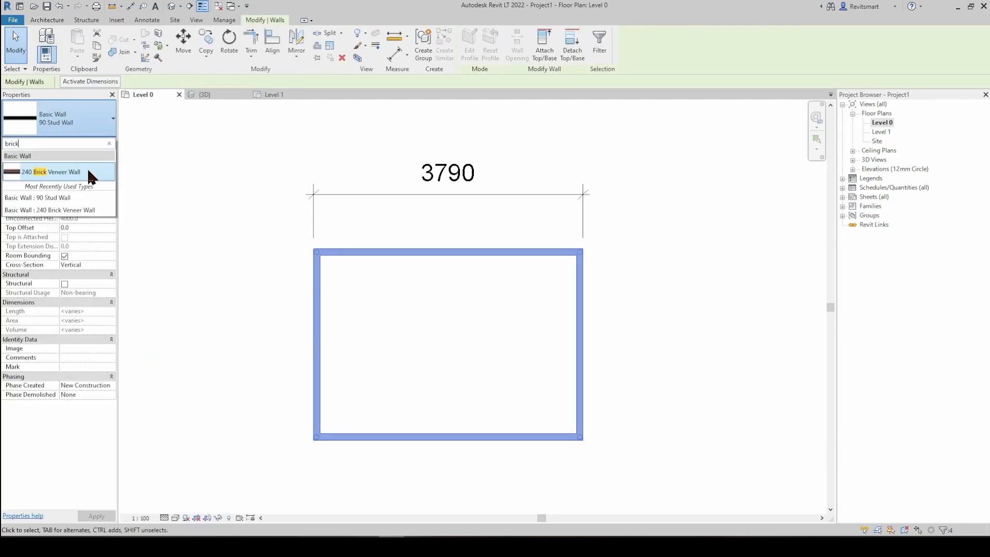
{"action": "left_click", "coordinate": [88, 172]}
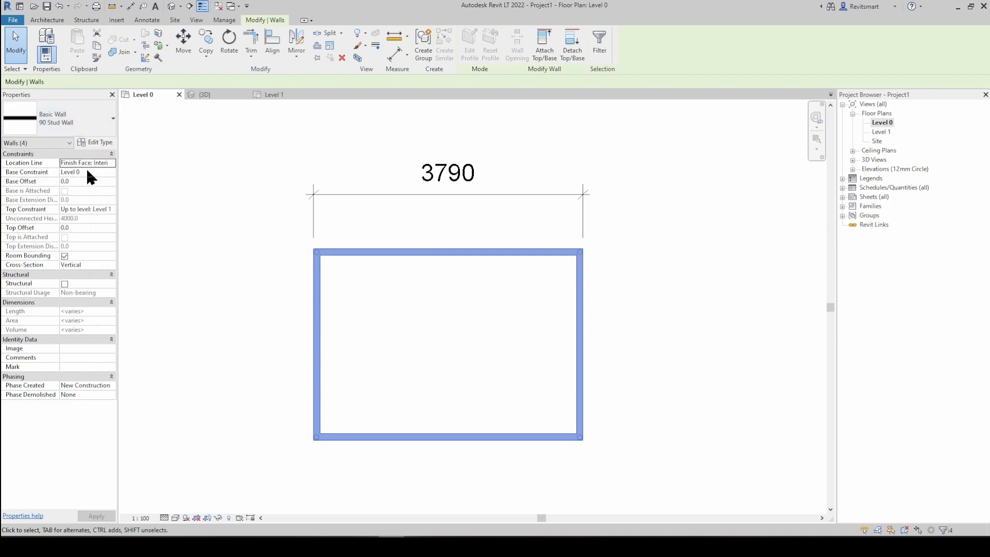
Step: Add an aligned dimension inside the rectangle between the inner faces of the left and right walls
{"action": "scroll", "coordinate": [358, 219], "scroll_direction": "up", "scroll_amount": 1}
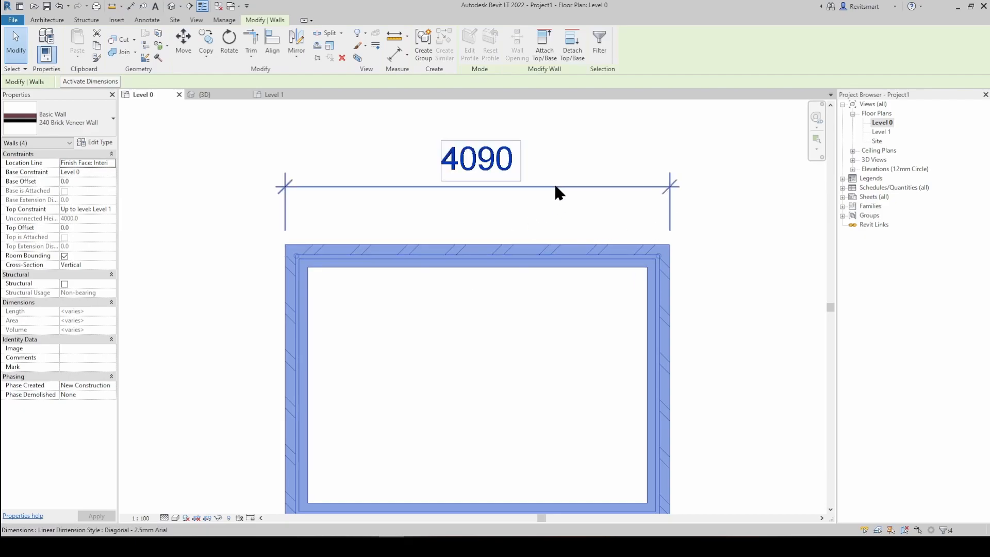
{"action": "middle_click_drag", "start_coordinate": [507, 306], "coordinate": [526, 278]}
{"action": "key", "text": "d"}
{"action": "key", "text": "i"}
{"action": "left_click", "coordinate": [329, 294]}
{"action": "left_click", "coordinate": [668, 299]}
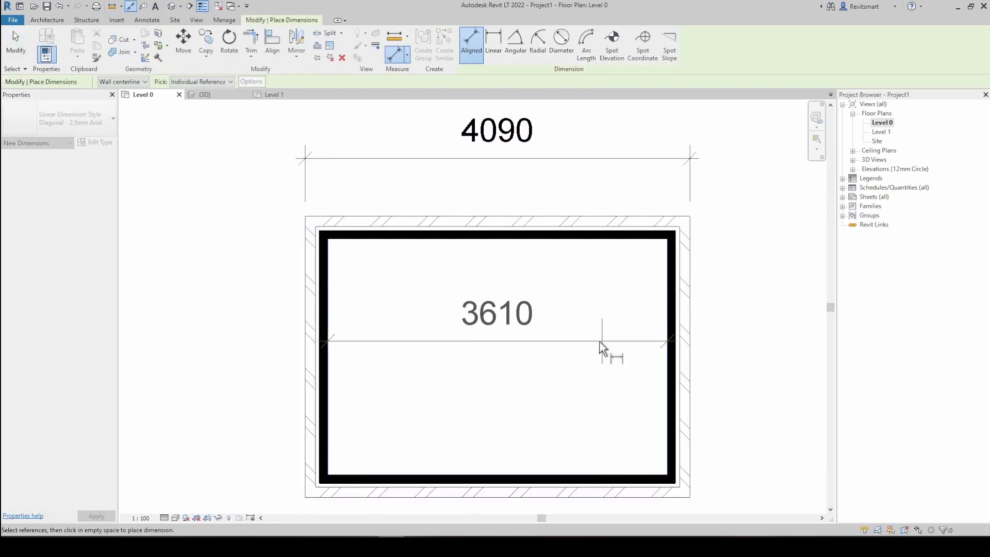
{"action": "left_click", "coordinate": [602, 344]}
{"action": "scroll", "coordinate": [358, 286], "scroll_direction": "down", "scroll_amount": 1}
{"action": "key", "text": "Escape"}
{"action": "key", "text": "Escape"}
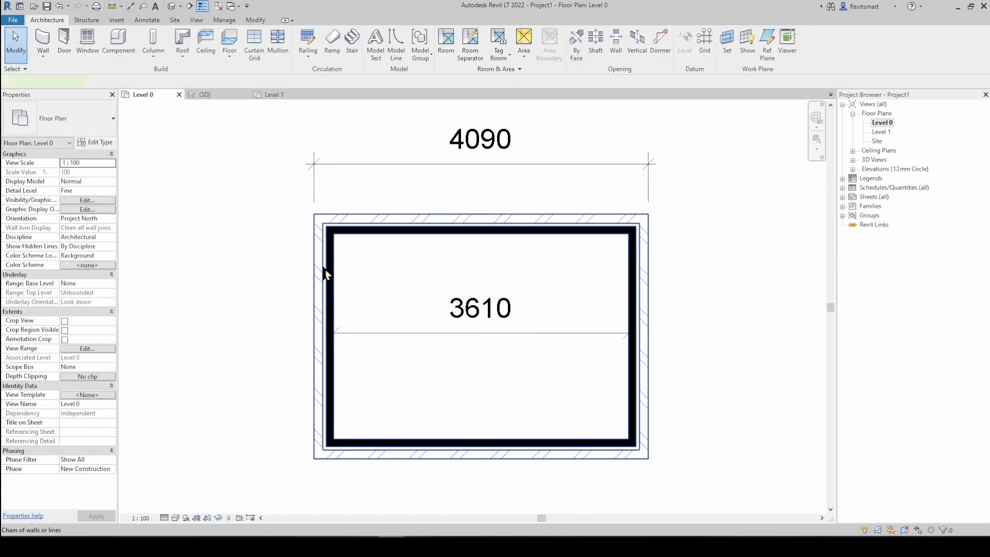
Step: Change the type of all four connected walls to 90 Stud Wall
{"action": "left_click", "coordinate": [327, 274]}
{"action": "left_click", "coordinate": [50, 118]}
{"action": "type", "text": "90"}
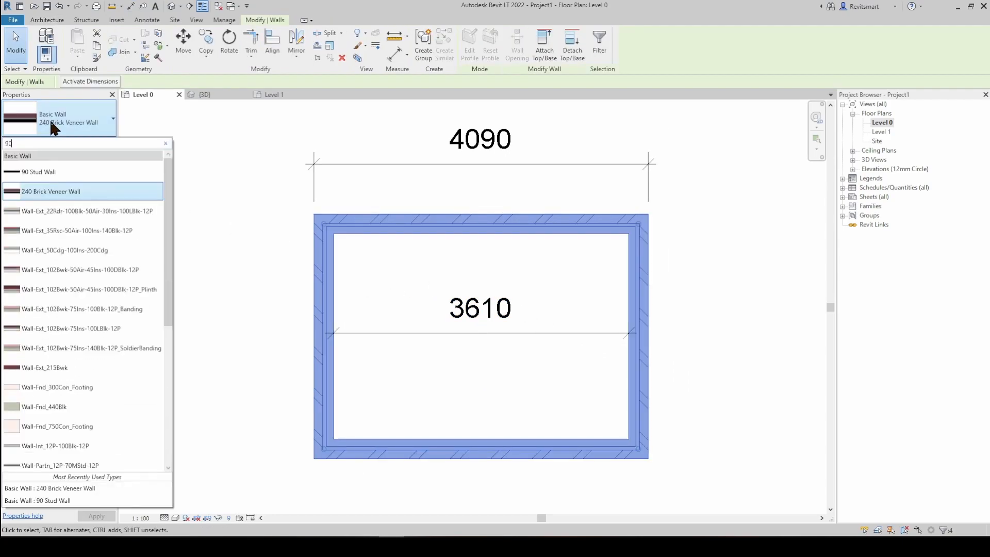
{"action": "left_click", "coordinate": [44, 162]}
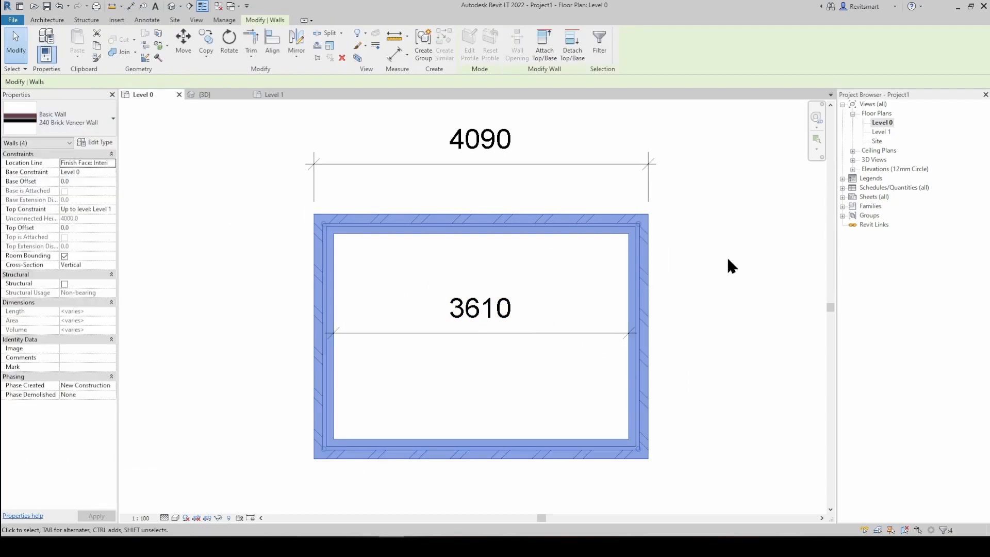
Step: Switch the four connected walls back to the 240 Brick Veneer Wall type and clear the selection
{"action": "left_click", "coordinate": [40, 124]}
{"action": "type", "text": "240"}
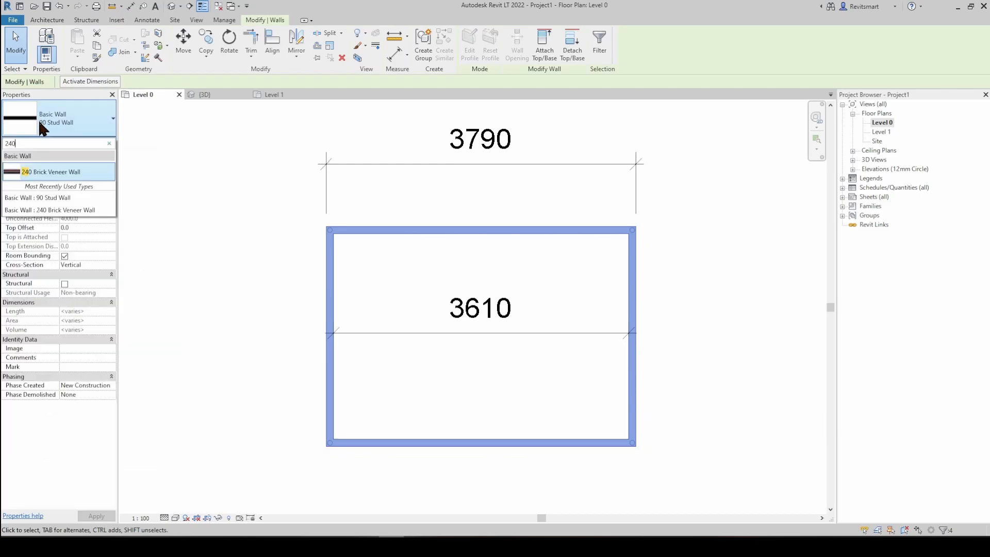
{"action": "left_click", "coordinate": [51, 172]}
{"action": "middle_click_drag", "start_coordinate": [561, 313], "coordinate": [535, 305]}
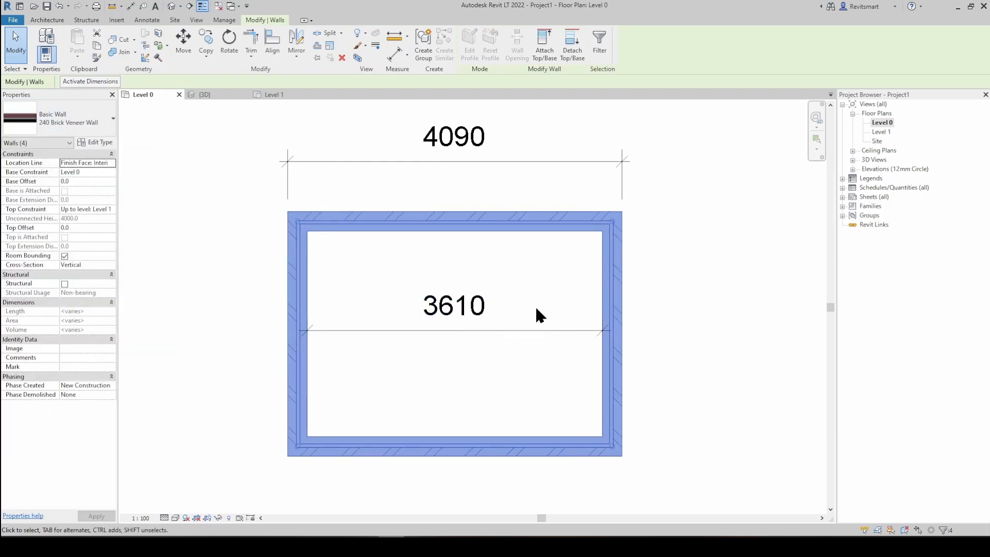
{"action": "key", "text": "Escape"}
{"action": "scroll", "coordinate": [534, 292], "scroll_direction": "down", "scroll_amount": 1}
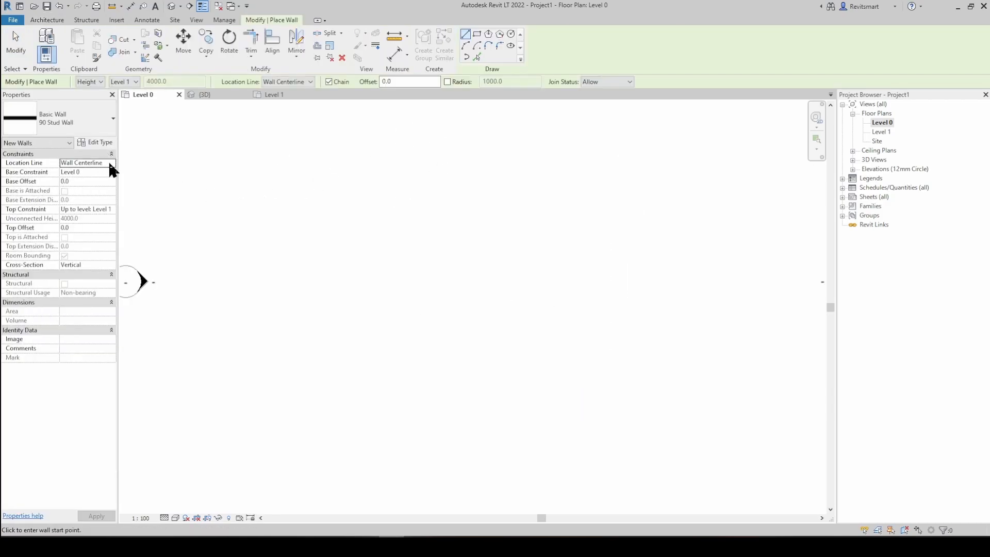
Step: Draw a chain of five 90 Stud Walls as a stepped outline open at the bottom, with location line Finish Face: Exterior
{"action": "left_click", "coordinate": [108, 165]}
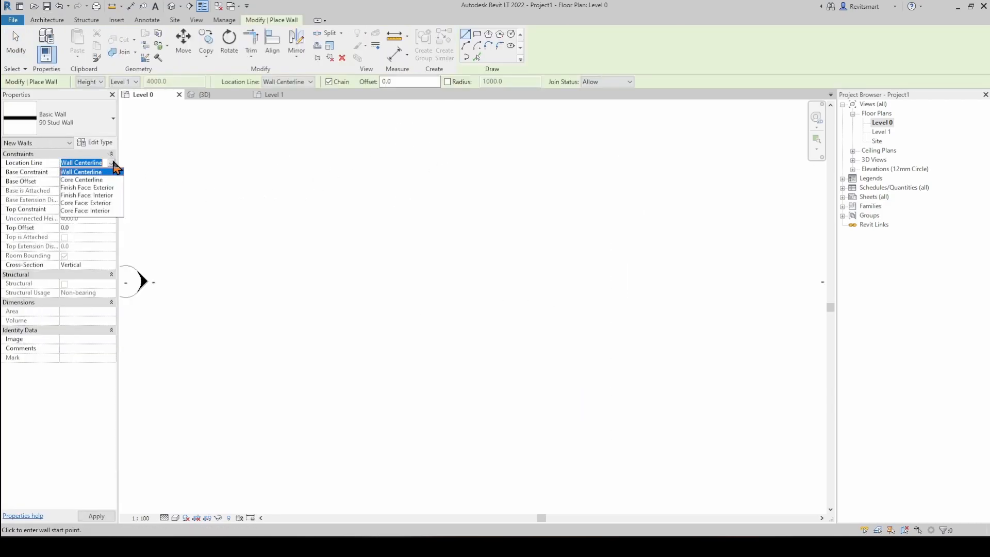
{"action": "left_click", "coordinate": [101, 188]}
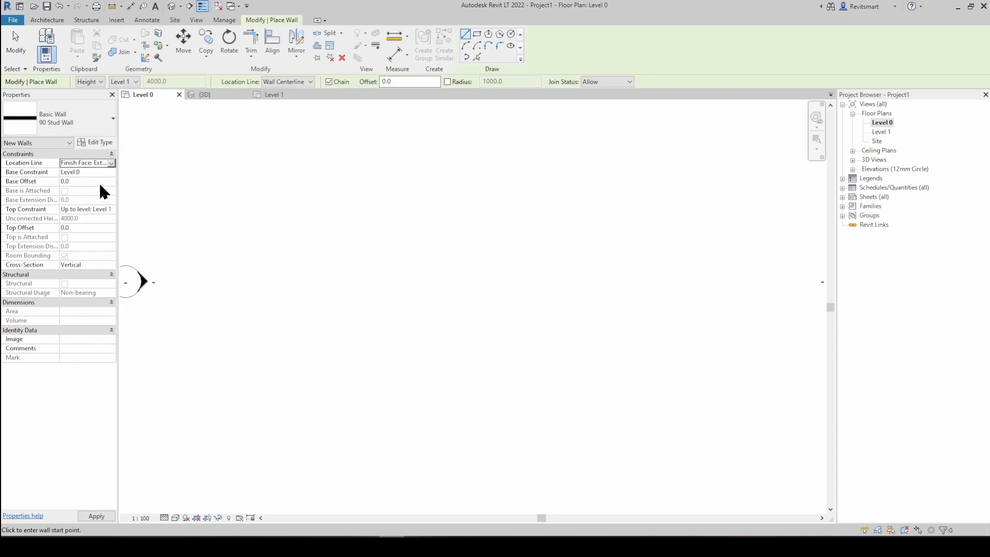
{"action": "left_click", "coordinate": [361, 360]}
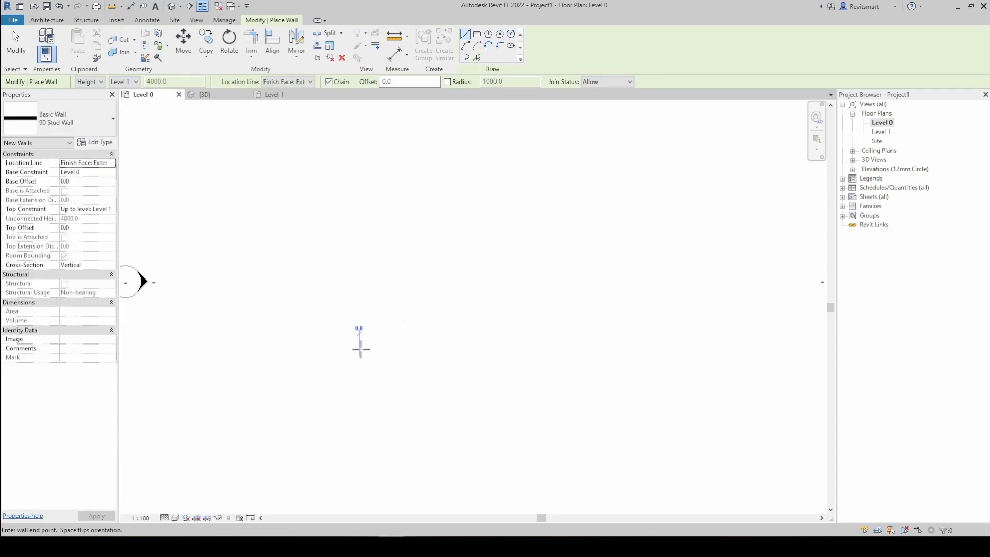
{"action": "scroll", "coordinate": [351, 131], "scroll_direction": "up", "scroll_amount": 4}
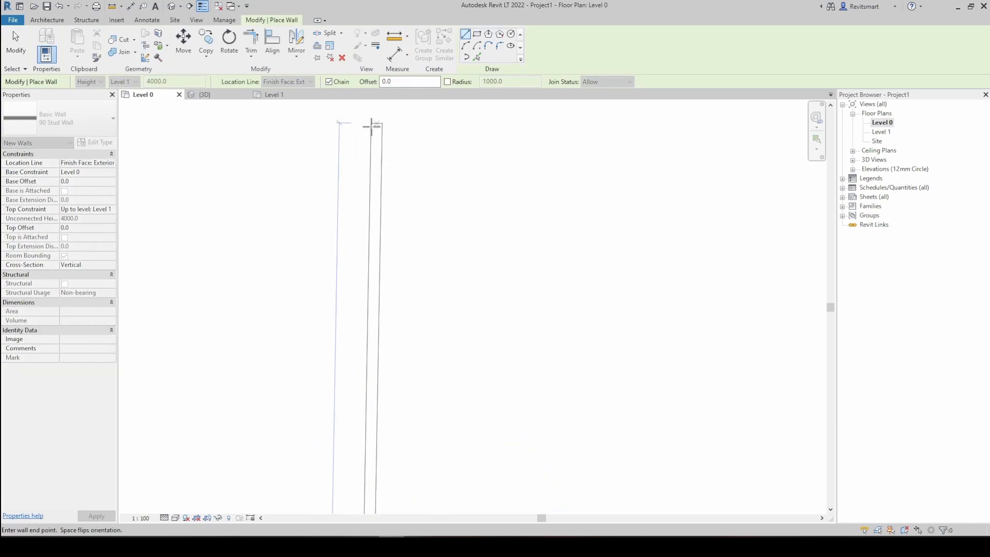
{"action": "left_click", "coordinate": [347, 133]}
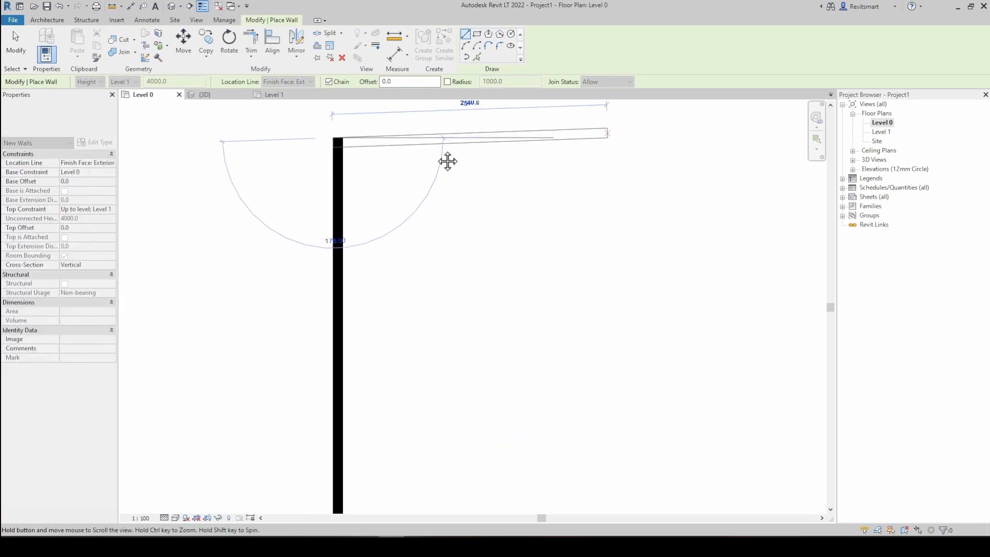
{"action": "scroll", "coordinate": [441, 154], "scroll_direction": "down", "scroll_amount": 2}
{"action": "left_click", "coordinate": [479, 154]}
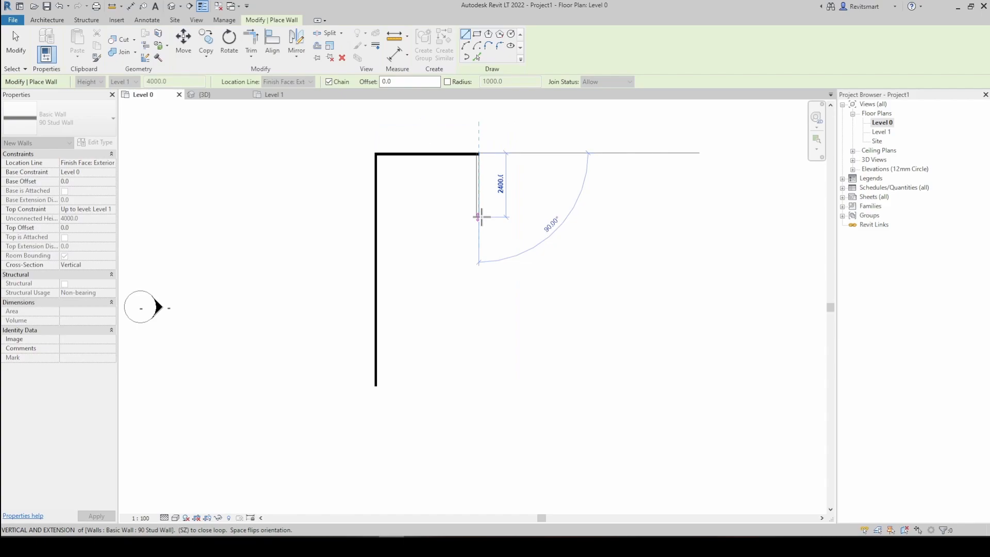
{"action": "left_click", "coordinate": [479, 217]}
{"action": "left_click", "coordinate": [546, 218]}
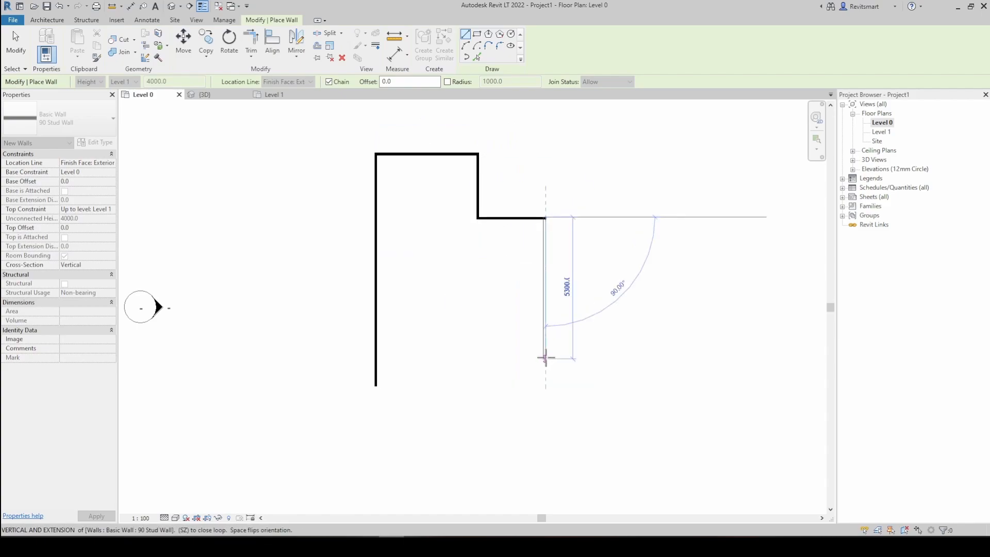
{"action": "left_click", "coordinate": [545, 386]}
{"action": "key", "text": "Escape"}
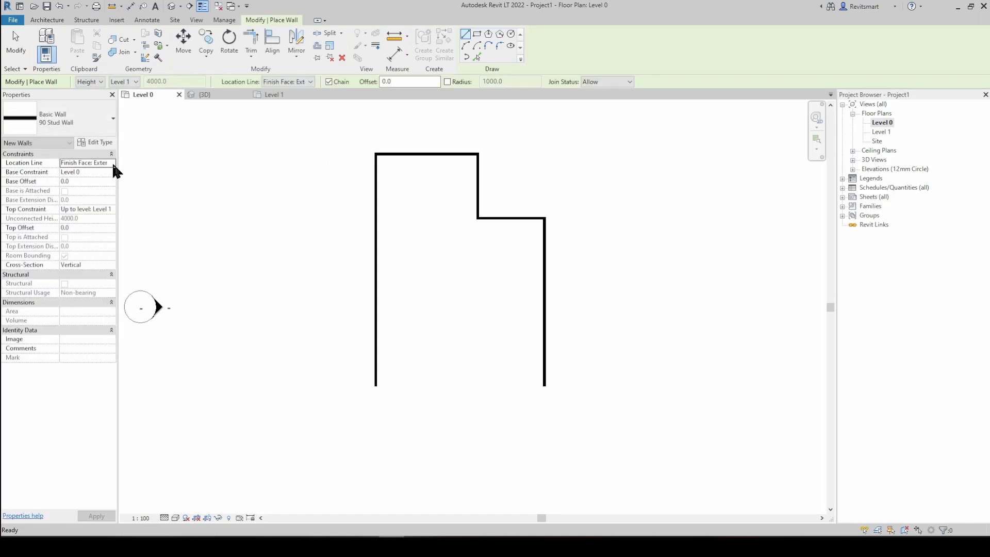
Step: Close the outline with a bottom 90 Stud Wall between the two side walls, using location line Finish Face: Interior
{"action": "left_click", "coordinate": [114, 165]}
{"action": "left_click", "coordinate": [104, 198]}
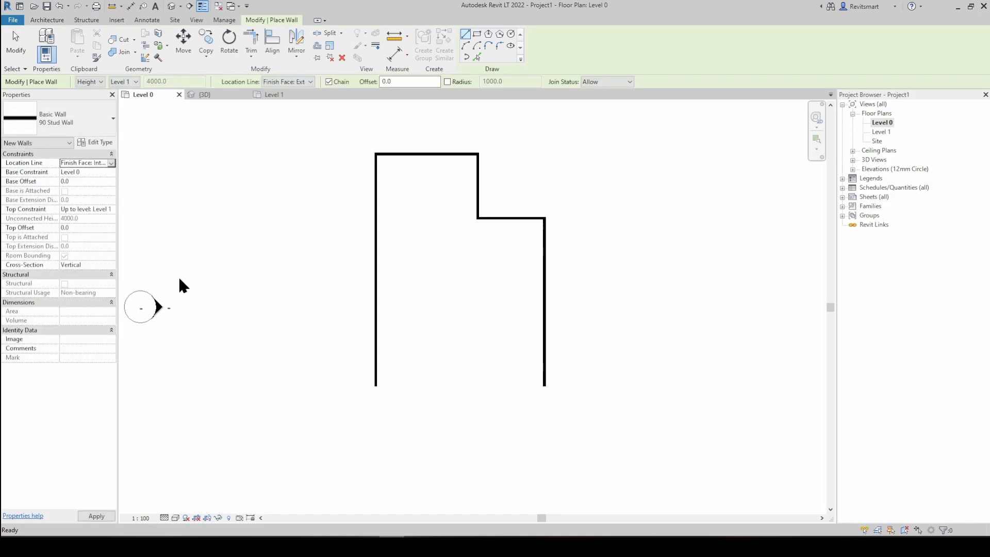
{"action": "scroll", "coordinate": [350, 394], "scroll_direction": "up", "scroll_amount": 2}
{"action": "left_click", "coordinate": [384, 382]}
{"action": "scroll", "coordinate": [472, 384], "scroll_direction": "up", "scroll_amount": 2}
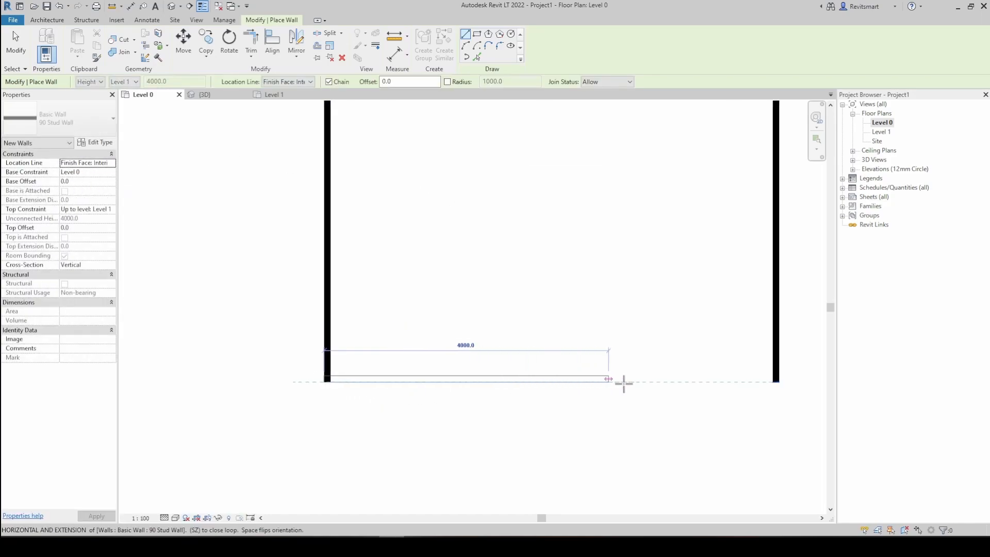
{"action": "left_click", "coordinate": [778, 382]}
{"action": "scroll", "coordinate": [778, 382], "scroll_direction": "down", "scroll_amount": 1}
{"action": "middle_click_drag", "start_coordinate": [778, 382], "coordinate": [606, 415]}
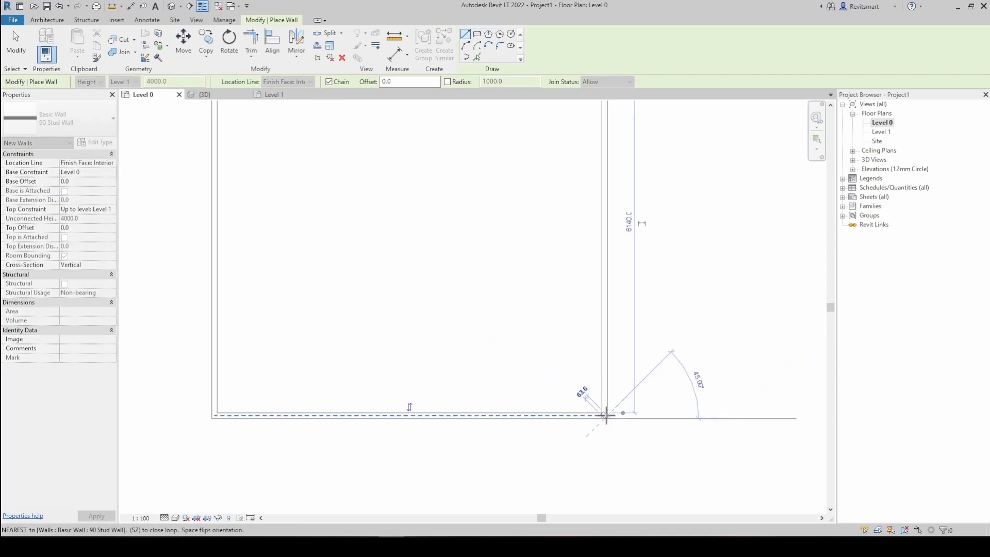
{"action": "left_click", "coordinate": [607, 415]}
{"action": "scroll", "coordinate": [607, 386], "scroll_direction": "down", "scroll_amount": 2}
{"action": "key", "text": "Escape"}
{"action": "key", "text": "Escape"}
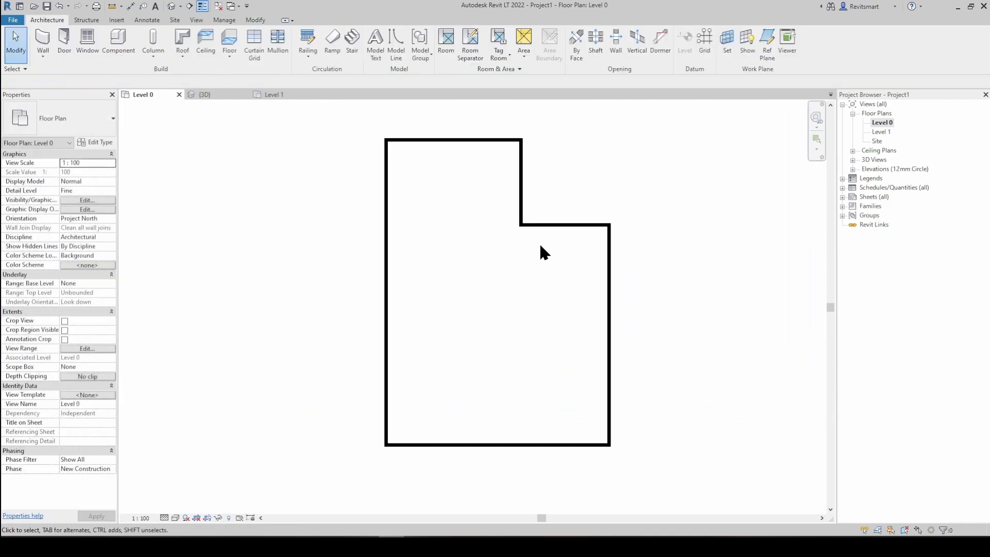
Step: Change the type of all six connected walls in the stepped outline to 240 Brick Veneer Wall
{"action": "key", "text": "Tab"}
{"action": "left_click", "coordinate": [559, 228]}
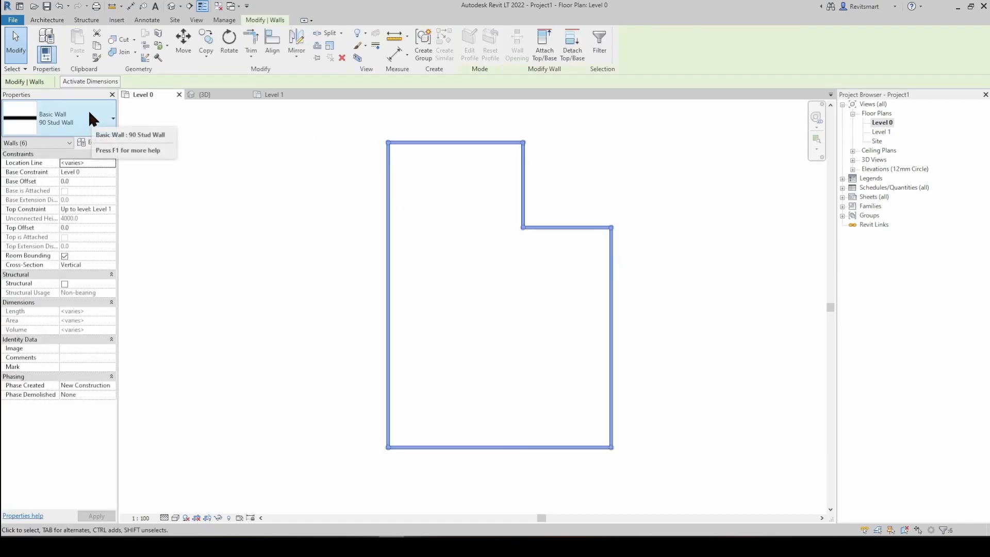
{"action": "left_click", "coordinate": [88, 106]}
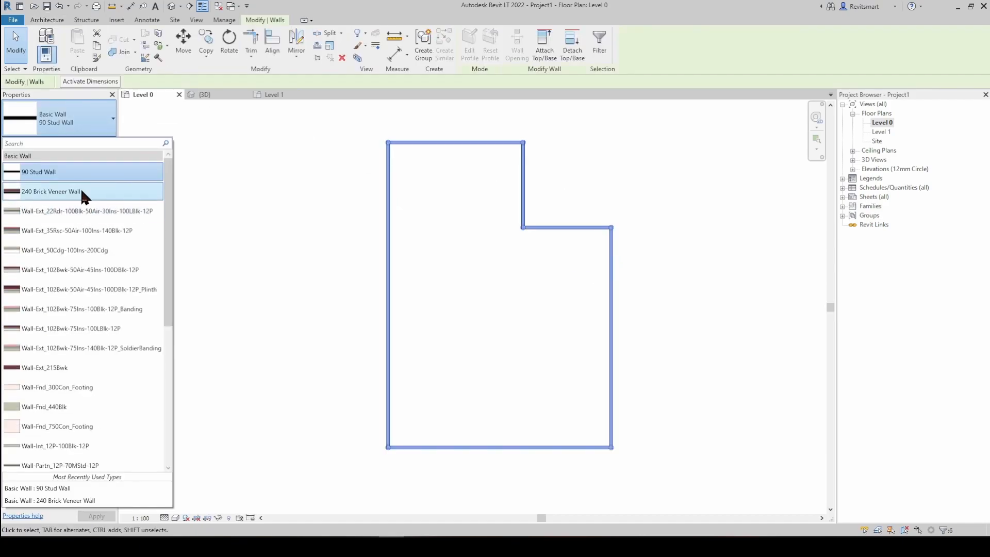
{"action": "left_click", "coordinate": [80, 187]}
{"action": "left_click", "coordinate": [686, 363]}
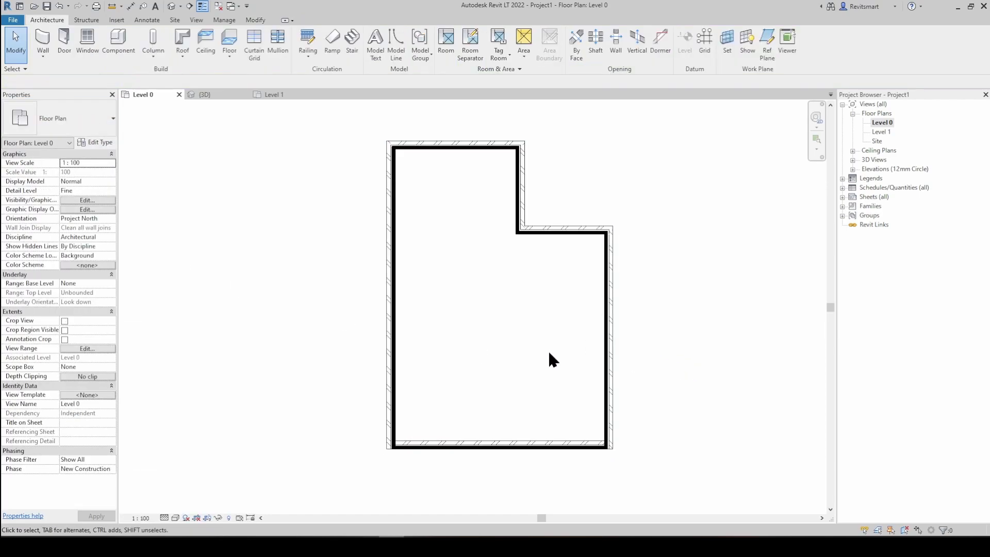
Step: Examine the lower corners to compare how the bottom wall's brick and stud layers line up with the side walls
{"action": "scroll", "coordinate": [478, 419], "scroll_direction": "up", "scroll_amount": 5}
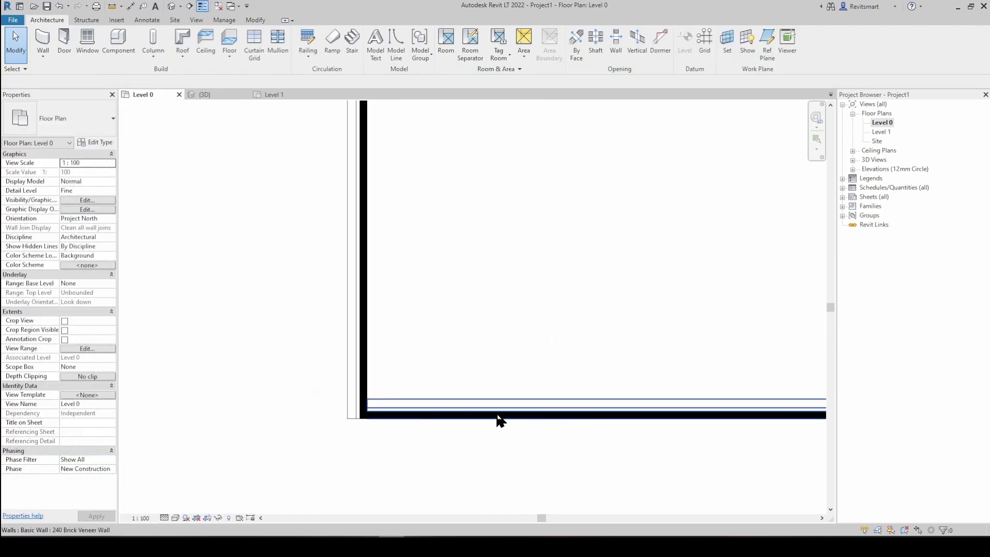
{"action": "left_click", "coordinate": [352, 402]}
{"action": "middle_click_drag", "start_coordinate": [366, 415], "coordinate": [379, 429]}
{"action": "key", "text": "Escape"}
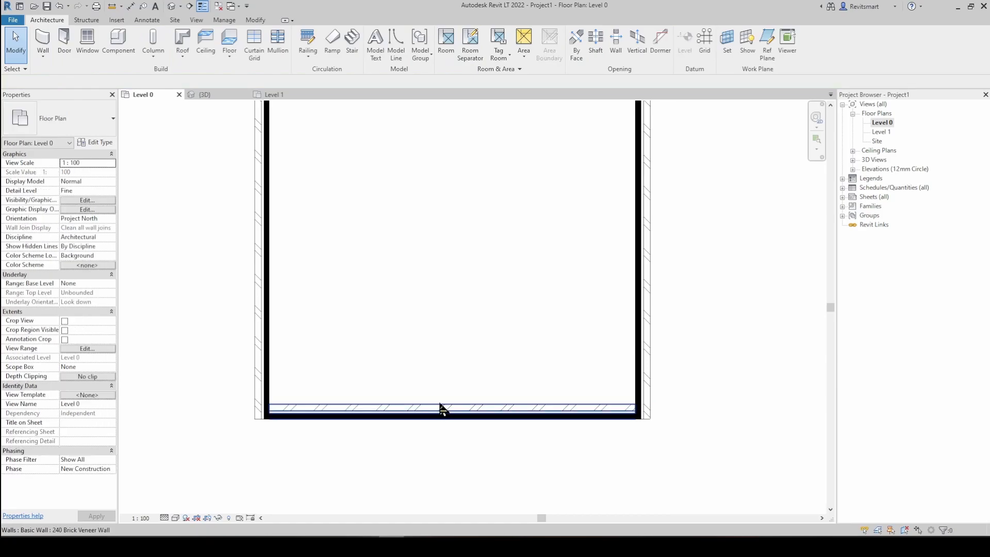
{"action": "scroll", "coordinate": [459, 345], "scroll_direction": "down", "scroll_amount": 3}
{"action": "middle_click_drag", "start_coordinate": [470, 386], "coordinate": [474, 392]}
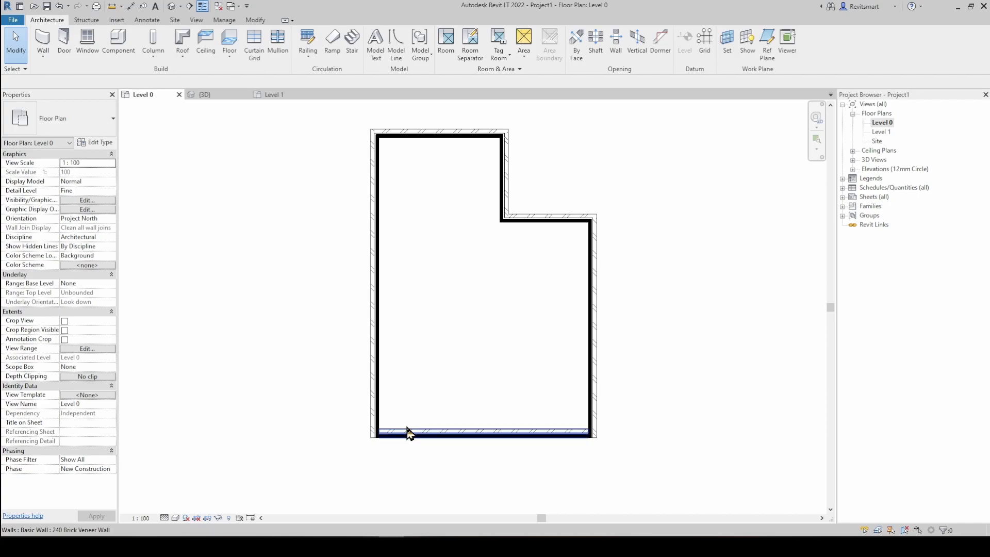
{"action": "scroll", "coordinate": [412, 431], "scroll_direction": "down", "scroll_amount": 2}
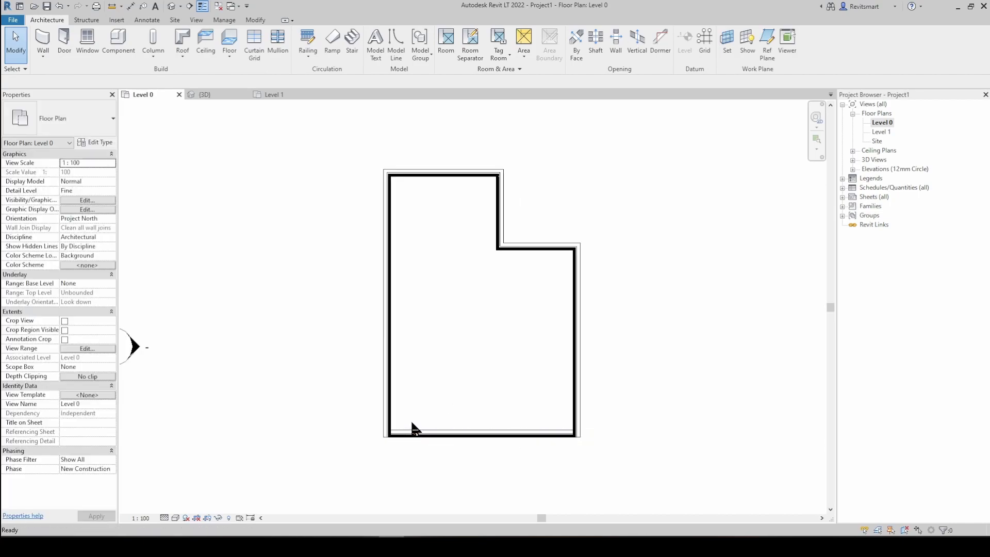
Step: Review the location line options available for a new wall without drawing one
{"action": "key", "text": "w"}
{"action": "key", "text": "a"}
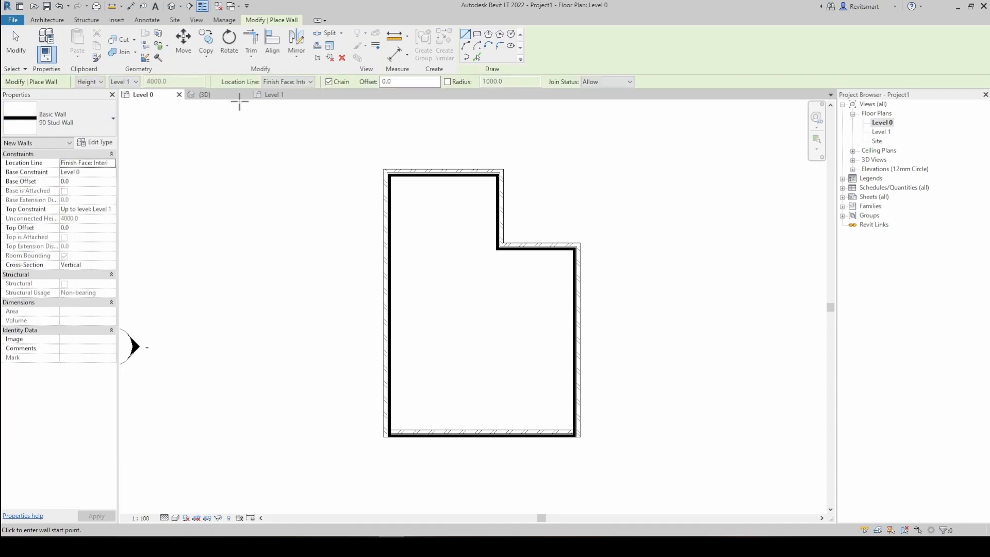
{"action": "left_click", "coordinate": [294, 83]}
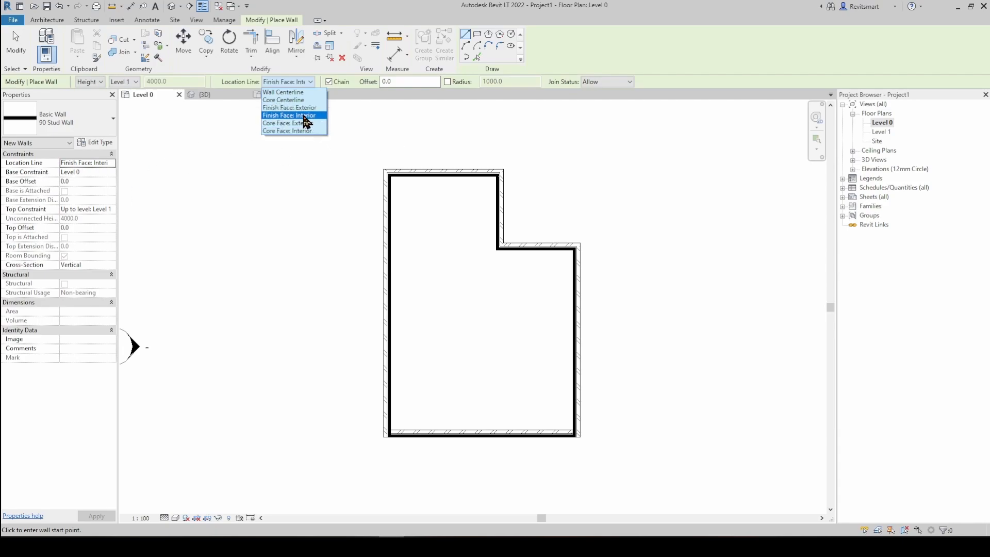
{"action": "key", "text": "Escape"}
{"action": "key", "text": "Escape"}
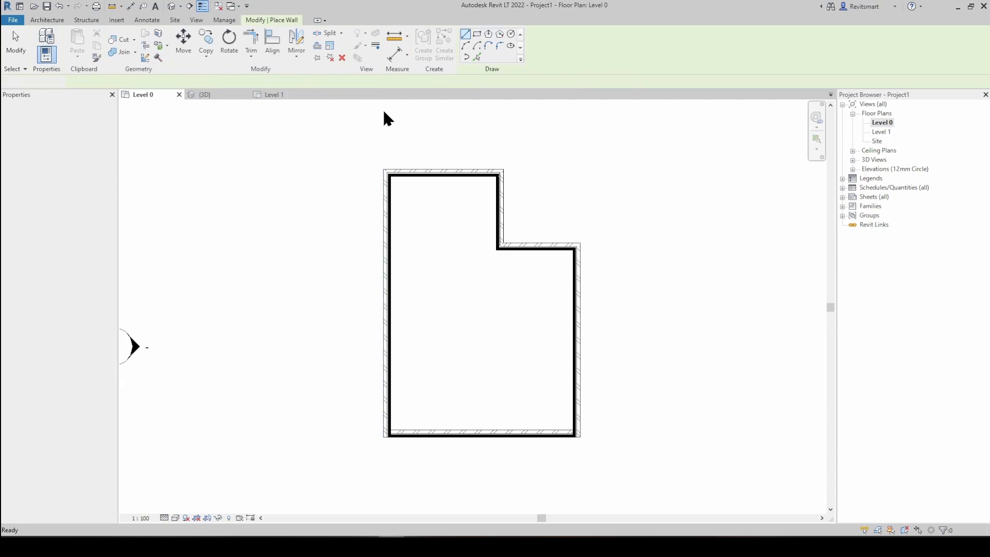
Step: Change the type of only the bottom wall of the stepped outline to 90 Stud Wall
{"action": "middle_click_drag", "start_coordinate": [464, 191], "coordinate": [444, 180]}
{"action": "scroll", "coordinate": [372, 430], "scroll_direction": "up", "scroll_amount": 2}
{"action": "middle_click_drag", "start_coordinate": [493, 433], "coordinate": [441, 416]}
{"action": "scroll", "coordinate": [432, 430], "scroll_direction": "down", "scroll_amount": 1}
{"action": "key", "text": "Tab"}
{"action": "left_click", "coordinate": [494, 424]}
{"action": "scroll", "coordinate": [477, 425], "scroll_direction": "down", "scroll_amount": 1}
{"action": "key", "text": "Escape"}
{"action": "left_click", "coordinate": [437, 427]}
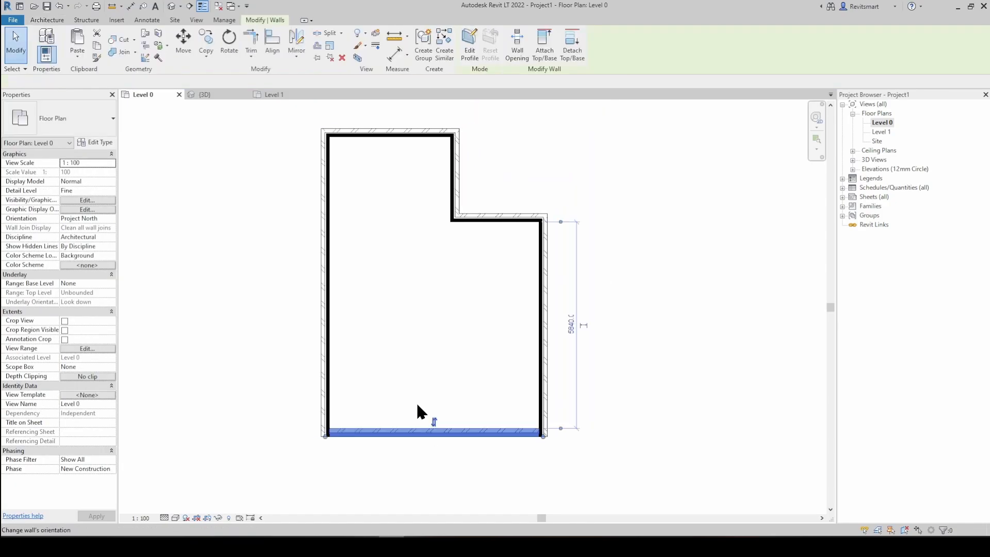
{"action": "left_click", "coordinate": [67, 115]}
{"action": "type", "text": "90"}
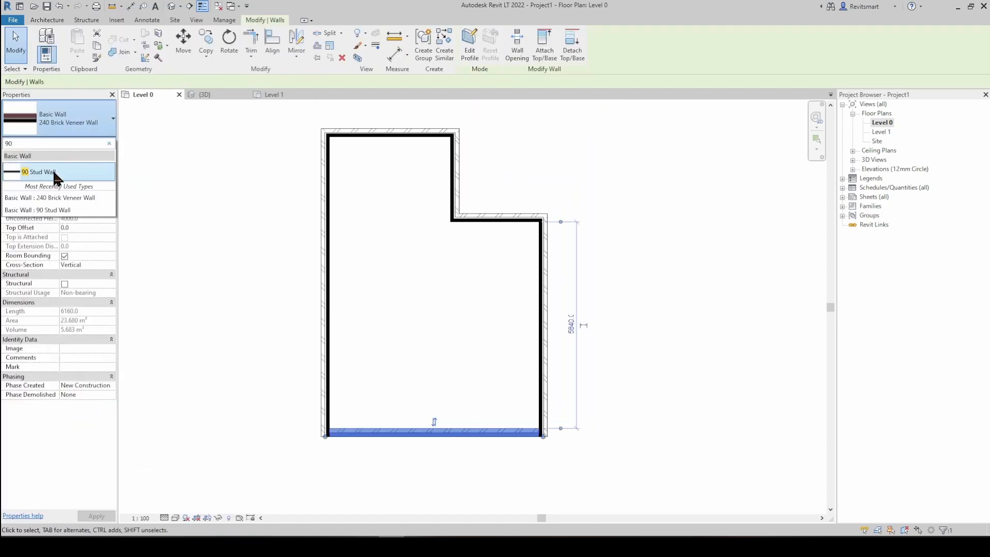
{"action": "left_click", "coordinate": [53, 170]}
{"action": "left_click", "coordinate": [465, 384]}
Step: Select the bottom wall and inspect its type, location line and position between the side walls
{"action": "left_click", "coordinate": [423, 436]}
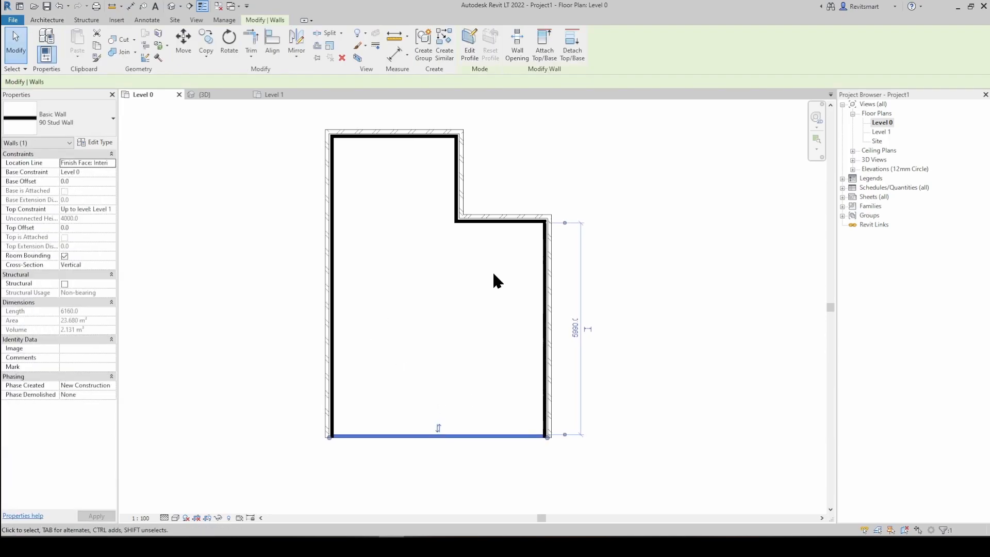
{"action": "key", "text": "Escape"}
{"action": "left_click", "coordinate": [497, 437]}
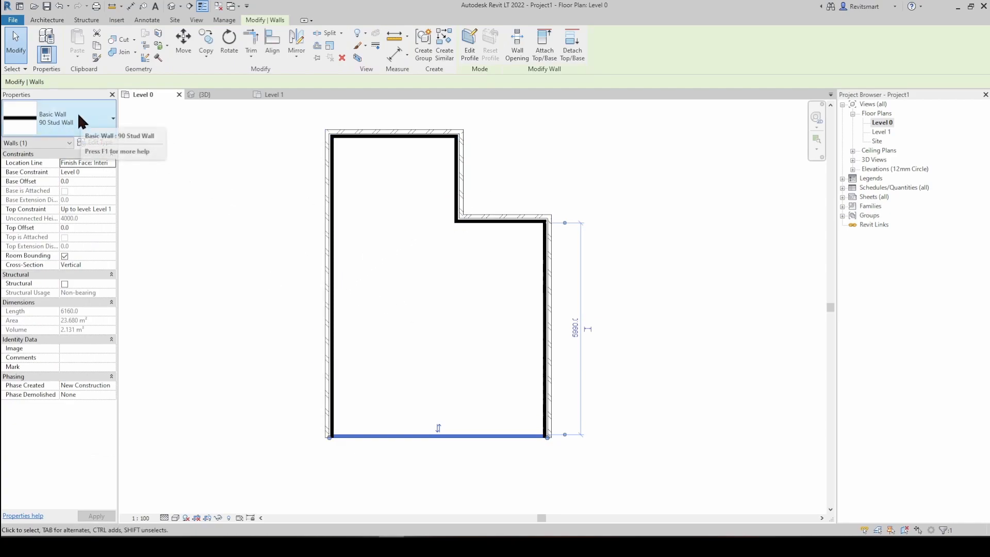
{"action": "scroll", "coordinate": [345, 439], "scroll_direction": "up", "scroll_amount": 2}
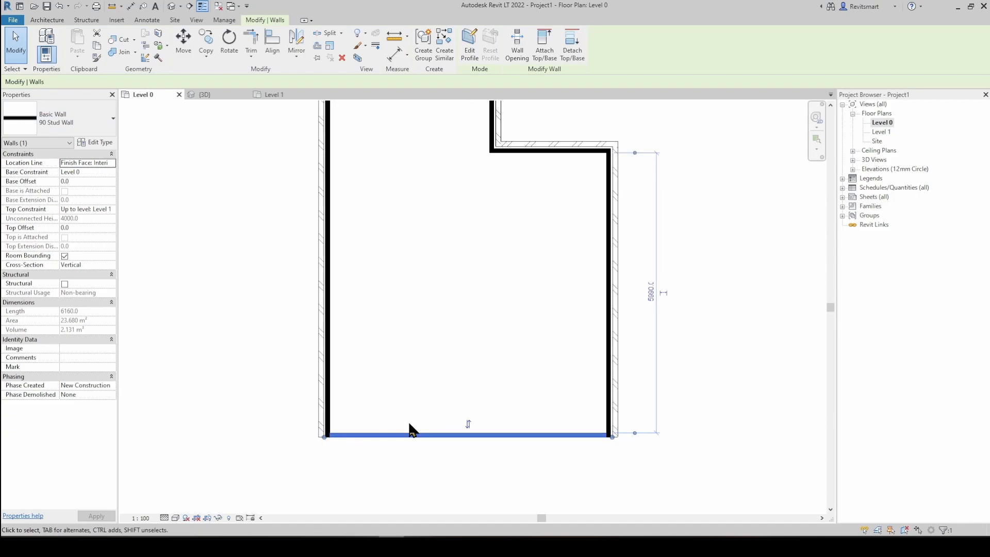
Step: Select the bottom wall along with all connected walls of the stepped outline as one chain and review their shared properties
{"action": "middle_click_drag", "start_coordinate": [467, 382], "coordinate": [433, 406]}
{"action": "left_click", "coordinate": [490, 427]}
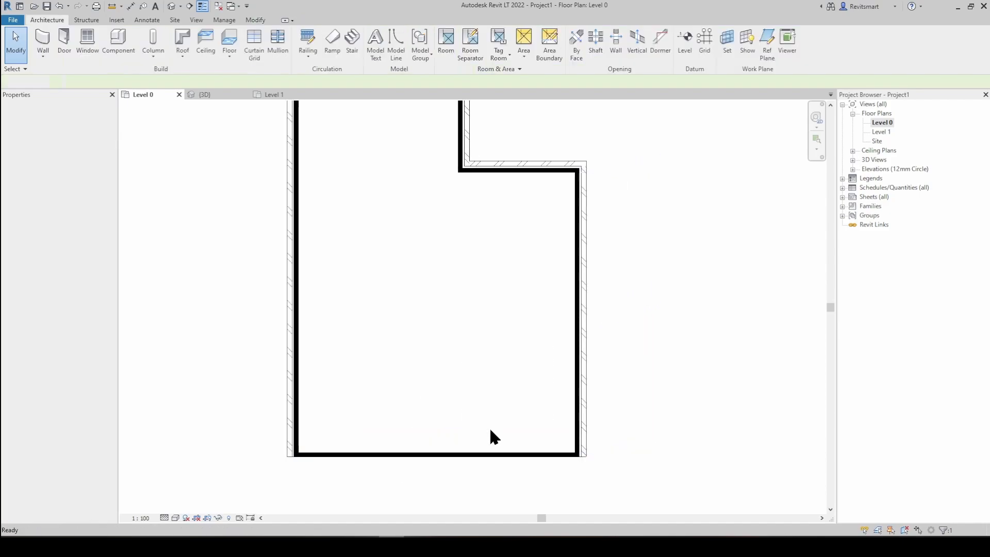
{"action": "left_click", "coordinate": [487, 459]}
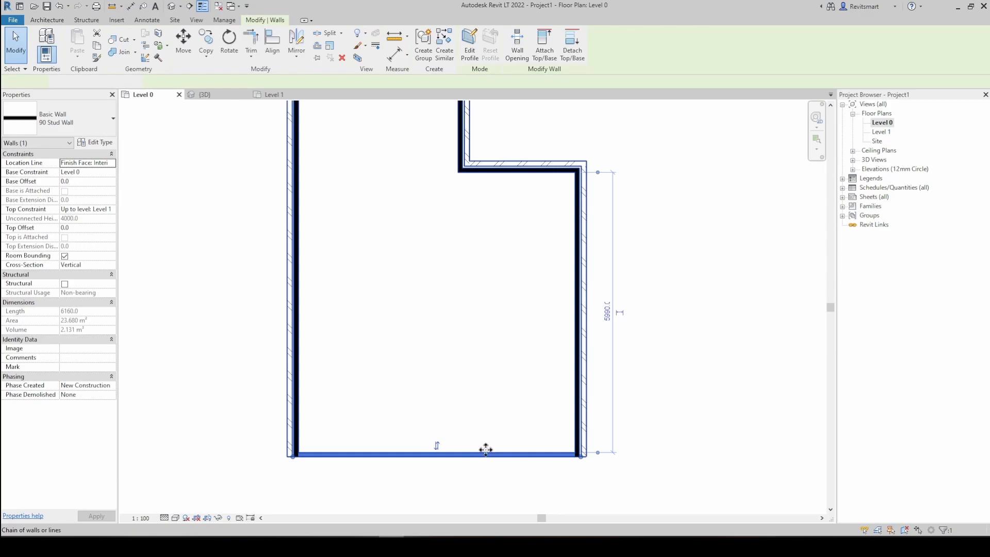
{"action": "left_click", "coordinate": [486, 449]}
{"action": "scroll", "coordinate": [492, 423], "scroll_direction": "down", "scroll_amount": 2}
{"action": "middle_click_drag", "start_coordinate": [538, 202], "coordinate": [535, 239]}
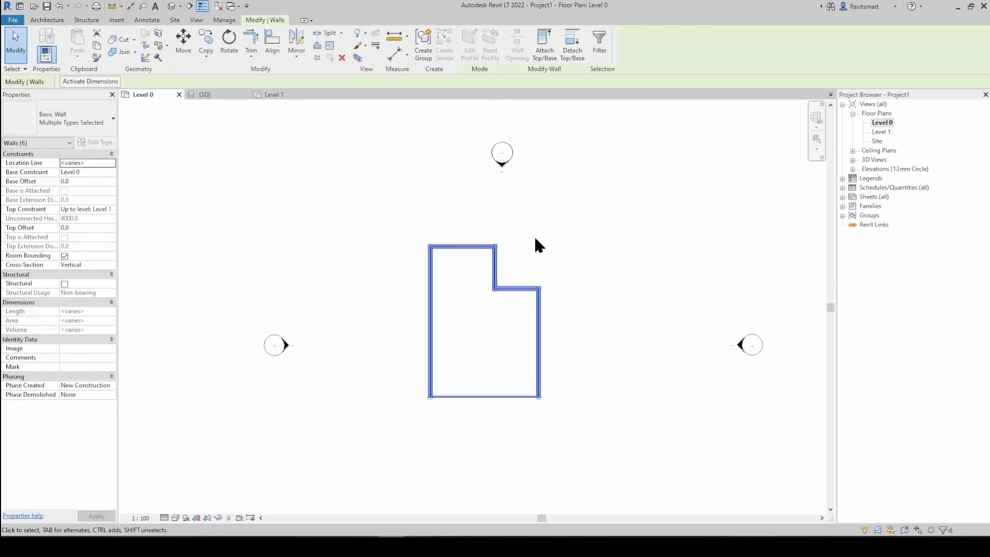
{"action": "scroll", "coordinate": [535, 239], "scroll_direction": "down", "scroll_amount": 2}
{"action": "left_click", "coordinate": [535, 239]}
{"action": "key", "text": "Tab"}
{"action": "left_click", "coordinate": [499, 274]}
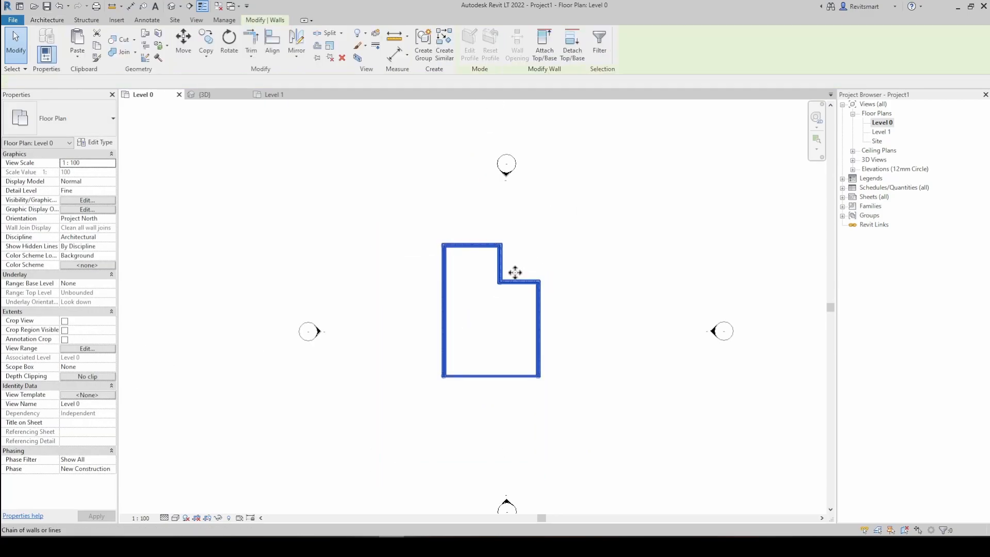
{"action": "scroll", "coordinate": [515, 272], "scroll_direction": "up", "scroll_amount": 2}
{"action": "middle_click_drag", "start_coordinate": [500, 285], "coordinate": [515, 311]}
{"action": "scroll", "coordinate": [514, 309], "scroll_direction": "down", "scroll_amount": 1}
{"action": "scroll", "coordinate": [509, 252], "scroll_direction": "down", "scroll_amount": 1}
{"action": "left_click", "coordinate": [481, 250]}
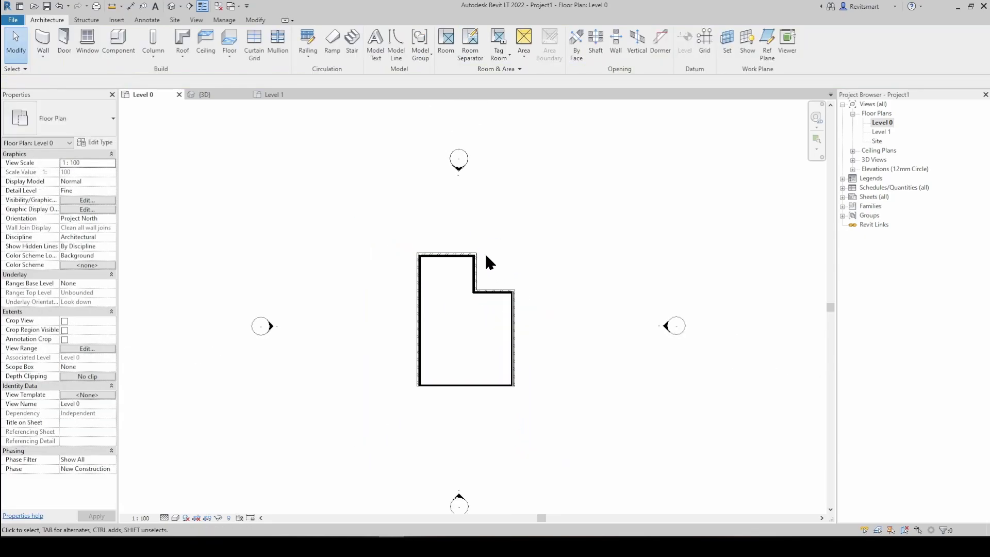
{"action": "key", "text": "w"}
{"action": "key", "text": "a"}
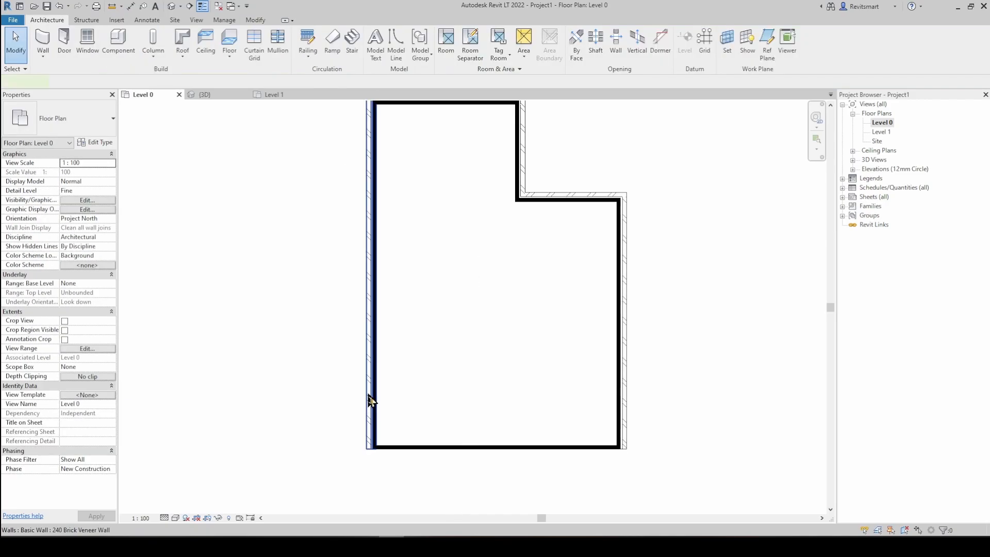
Step: Select the left 240 Brick Veneer Wall and review its location line options, keeping Finish Face: Exterior
{"action": "left_click", "coordinate": [371, 401]}
{"action": "scroll", "coordinate": [381, 423], "scroll_direction": "up", "scroll_amount": 5}
{"action": "middle_click_drag", "start_coordinate": [432, 334], "coordinate": [426, 366]}
{"action": "scroll", "coordinate": [426, 366], "scroll_direction": "down", "scroll_amount": 1}
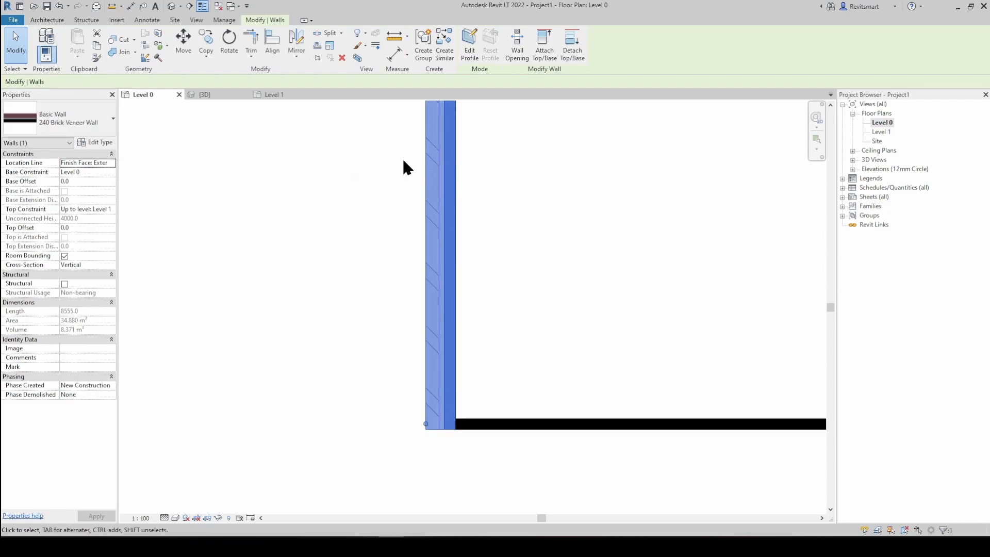
{"action": "left_click", "coordinate": [109, 163]}
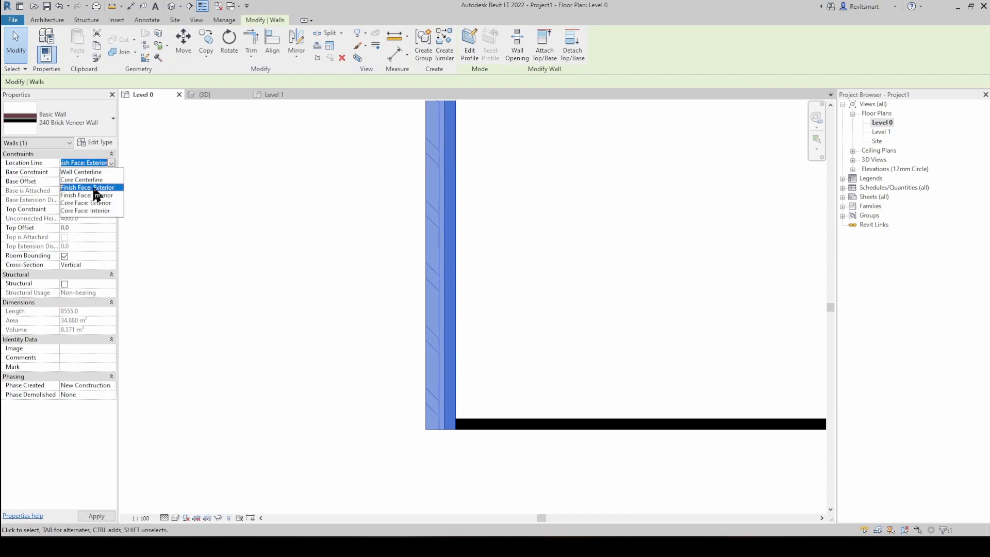
{"action": "left_click", "coordinate": [433, 418]}
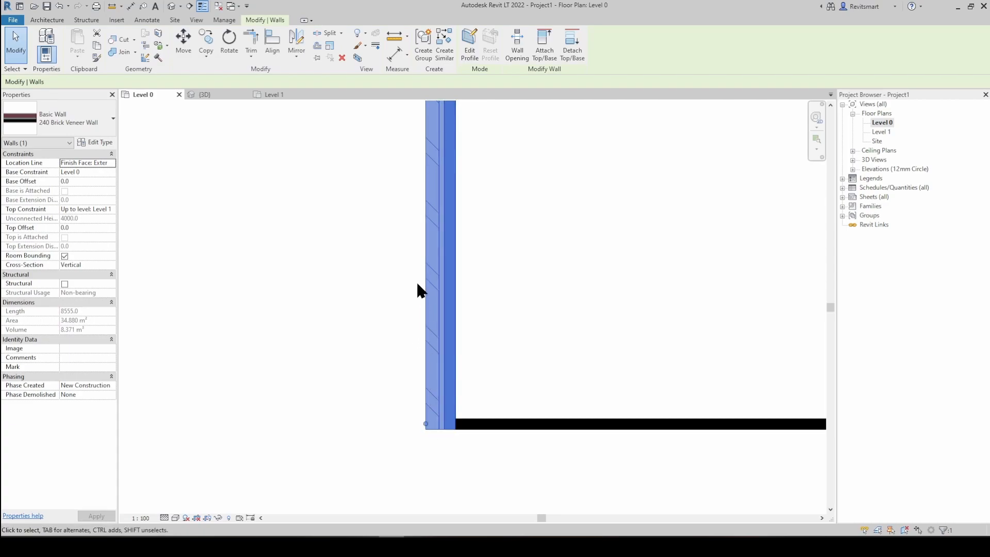
Step: Examine the left wall's brick, cavity and stud layers up close, including its lower corner with the bottom wall
{"action": "scroll", "coordinate": [416, 305], "scroll_direction": "down", "scroll_amount": 5}
{"action": "scroll", "coordinate": [430, 324], "scroll_direction": "up", "scroll_amount": 5}
{"action": "key", "text": "Escape"}
{"action": "scroll", "coordinate": [416, 304], "scroll_direction": "up", "scroll_amount": 2}
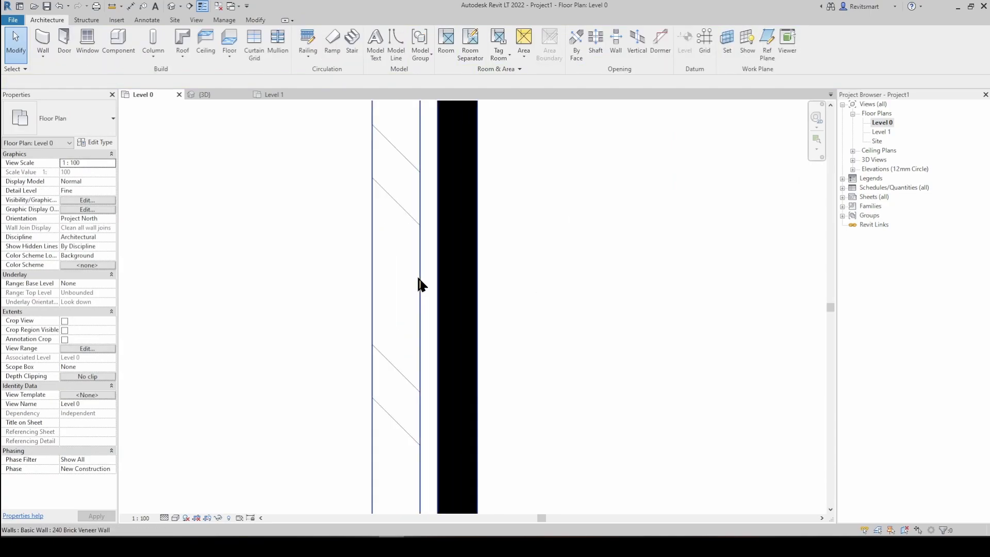
{"action": "scroll", "coordinate": [420, 292], "scroll_direction": "down", "scroll_amount": 3}
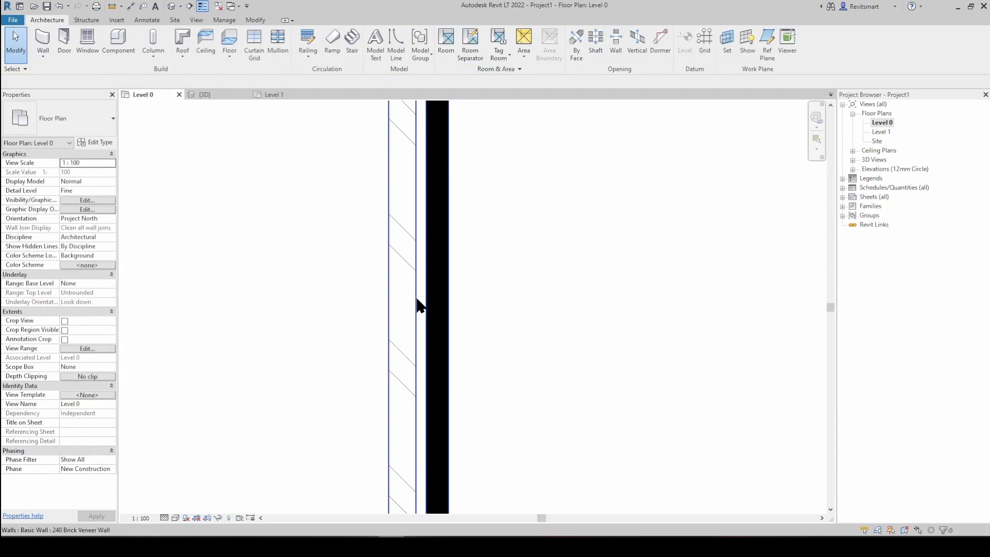
{"action": "scroll", "coordinate": [420, 305], "scroll_direction": "down", "scroll_amount": 3}
{"action": "left_click", "coordinate": [421, 305]}
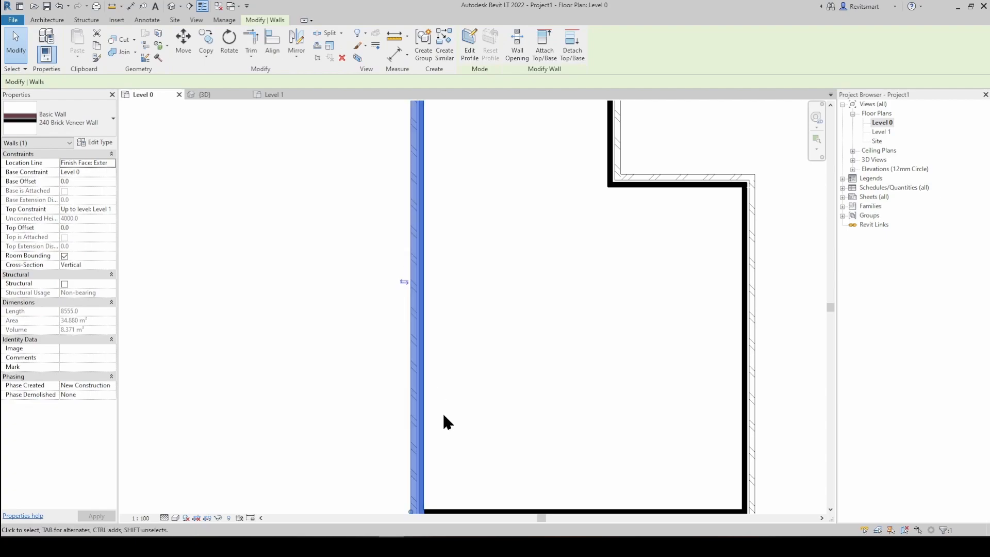
{"action": "middle_click_drag", "start_coordinate": [432, 353], "coordinate": [445, 407]}
{"action": "scroll", "coordinate": [432, 371], "scroll_direction": "up", "scroll_amount": 2}
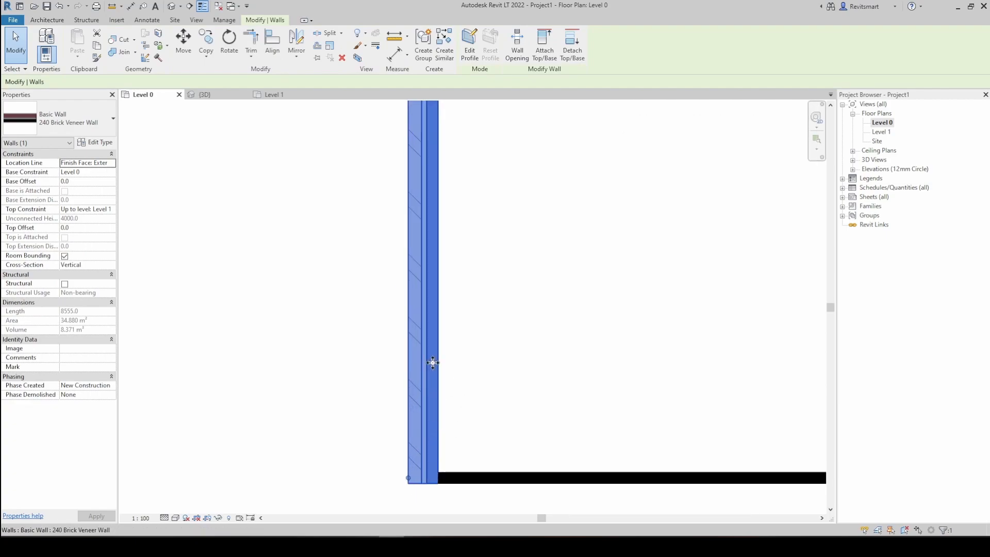
{"action": "scroll", "coordinate": [436, 343], "scroll_direction": "up", "scroll_amount": 2}
{"action": "key", "text": "Escape"}
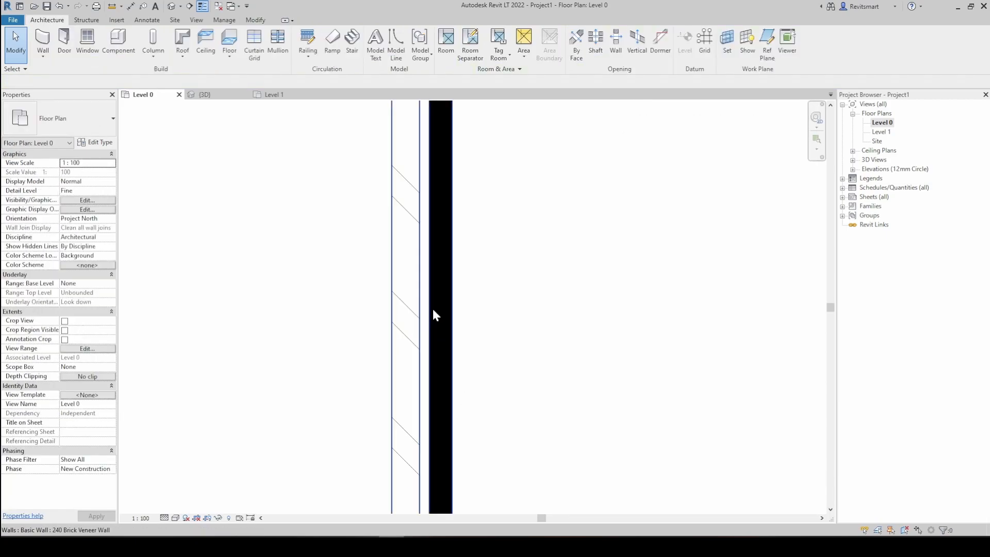
Step: Inspect the layer structure of the 240 Brick Veneer Wall type, including the Structure [1] layer between the core boundaries
{"action": "left_click", "coordinate": [411, 208]}
{"action": "left_click", "coordinate": [101, 140]}
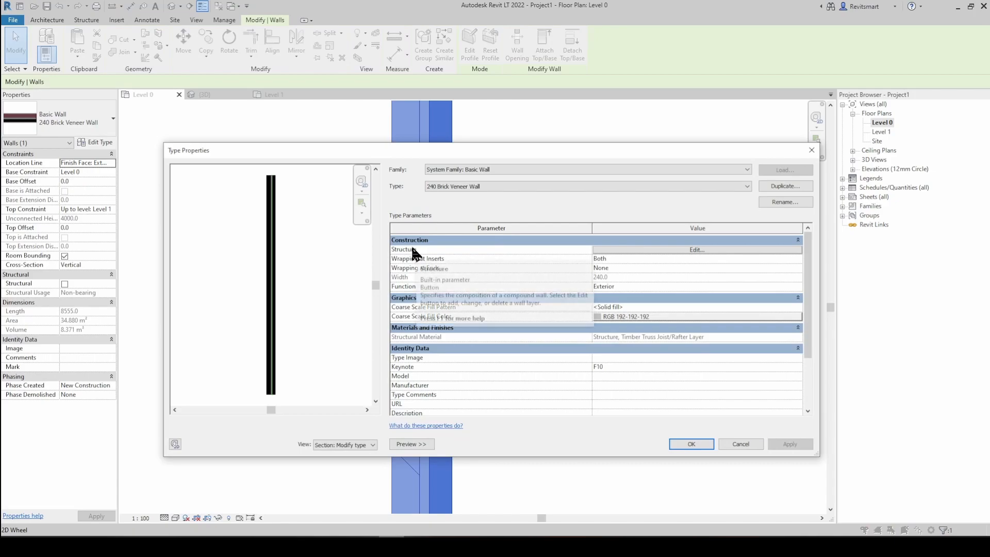
{"action": "left_click", "coordinate": [616, 250]}
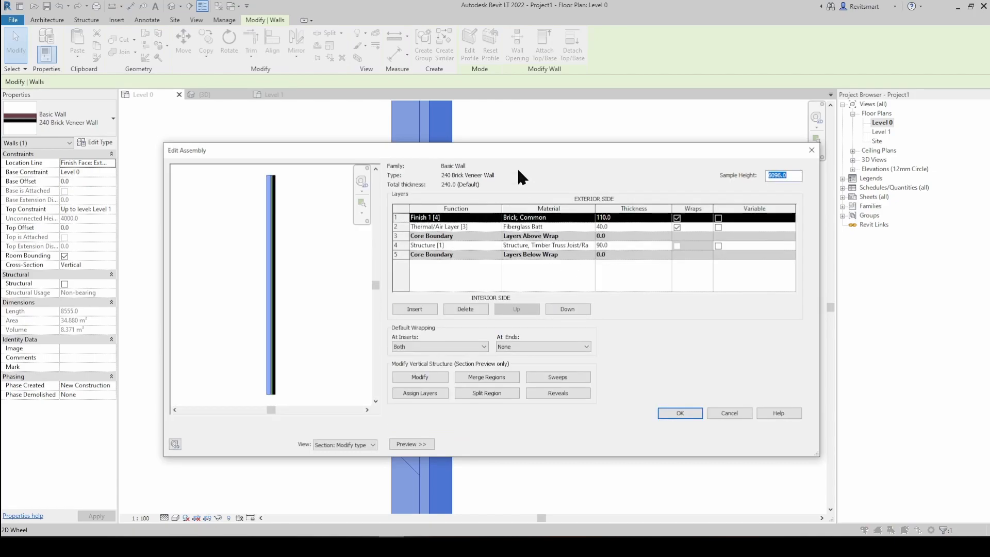
{"action": "left_click_drag", "start_coordinate": [511, 149], "coordinate": [497, 149]}
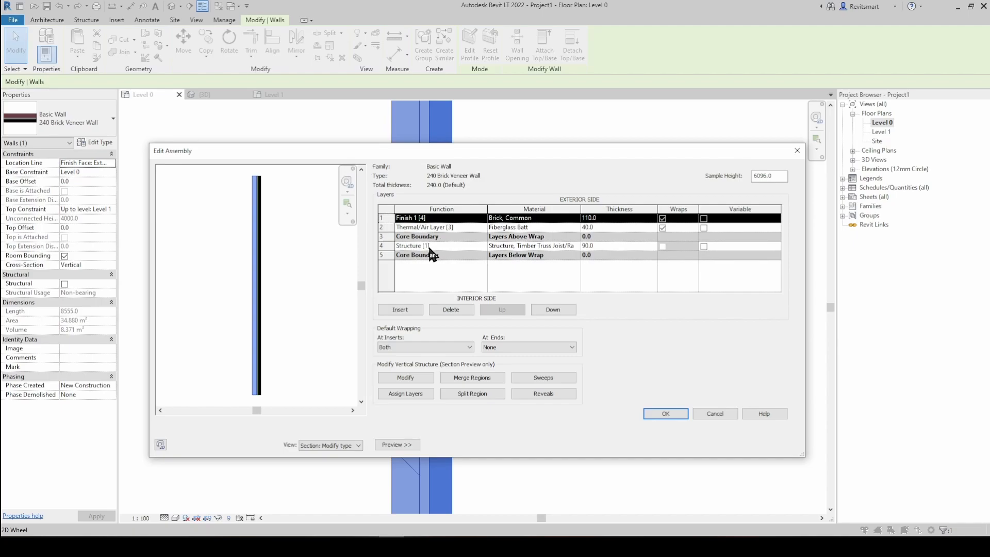
{"action": "left_click", "coordinate": [402, 246]}
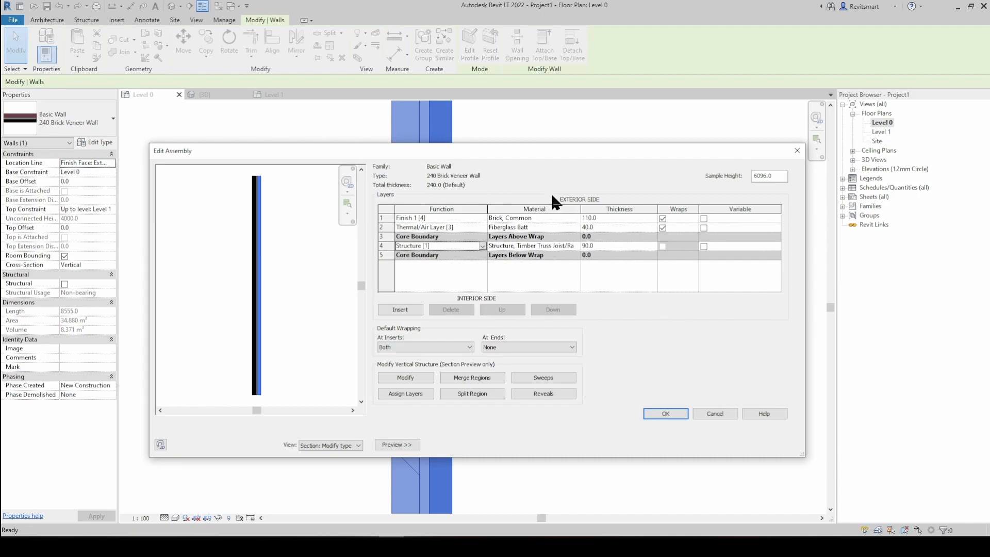
{"action": "key", "text": "Return"}
{"action": "key", "text": "Return"}
Step: Examine the lower-left corner to see how the brick veneer wall's layers meet the bottom stud wall
{"action": "scroll", "coordinate": [493, 283], "scroll_direction": "down", "scroll_amount": 2}
{"action": "middle_click_drag", "start_coordinate": [493, 280], "coordinate": [411, 239]}
{"action": "scroll", "coordinate": [388, 424], "scroll_direction": "up", "scroll_amount": 2}
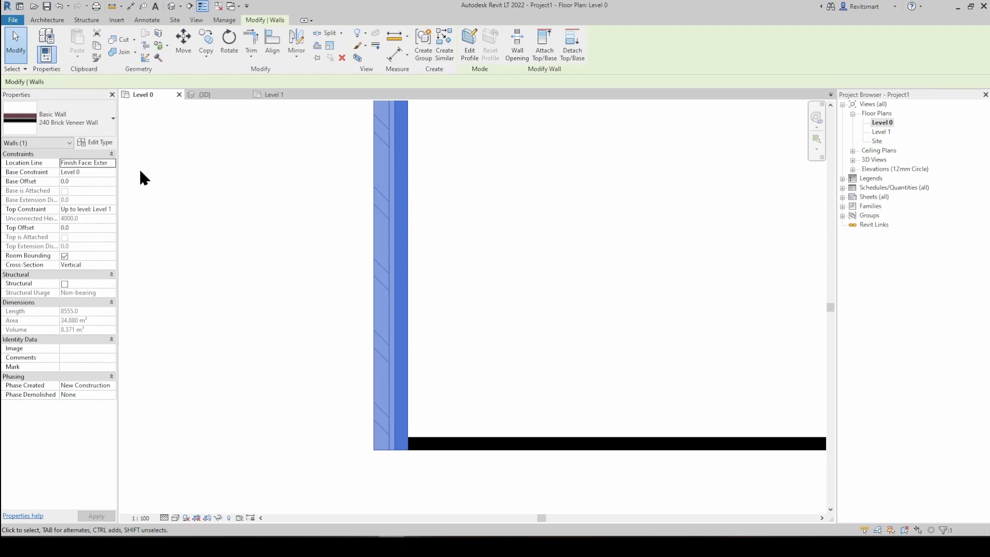
{"action": "scroll", "coordinate": [374, 293], "scroll_direction": "down", "scroll_amount": 2}
{"action": "middle_click_drag", "start_coordinate": [373, 289], "coordinate": [378, 304]}
{"action": "scroll", "coordinate": [378, 304], "scroll_direction": "up", "scroll_amount": 1}
{"action": "scroll", "coordinate": [400, 273], "scroll_direction": "down", "scroll_amount": 1}
{"action": "middle_click_drag", "start_coordinate": [400, 273], "coordinate": [386, 330]}
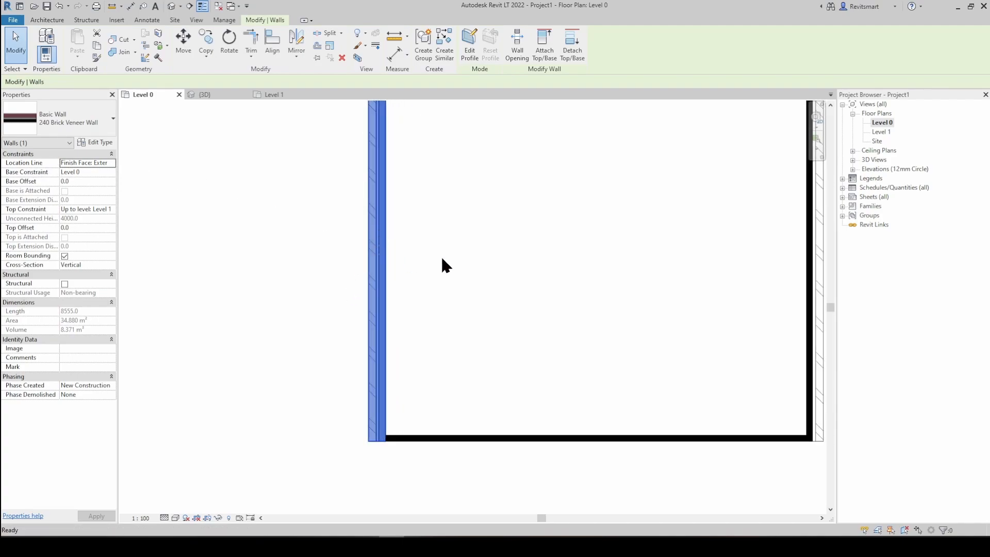
{"action": "key", "text": "w"}
{"action": "key", "text": "a"}
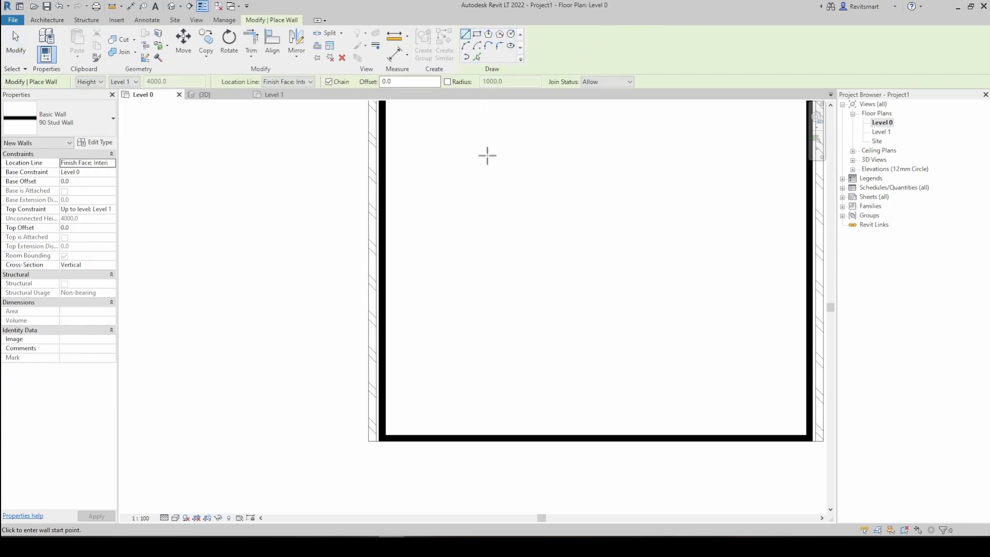
{"action": "middle_click_drag", "start_coordinate": [487, 155], "coordinate": [428, 192]}
{"action": "scroll", "coordinate": [430, 194], "scroll_direction": "down", "scroll_amount": 1}
{"action": "key", "text": "Escape"}
Step: Select the left brick veneer wall, view it within the full stepped outline, and clear the selection
{"action": "left_click", "coordinate": [342, 252]}
{"action": "middle_click_drag", "start_coordinate": [421, 306], "coordinate": [500, 363]}
{"action": "middle_click_drag", "start_coordinate": [664, 136], "coordinate": [643, 211]}
{"action": "scroll", "coordinate": [629, 210], "scroll_direction": "down", "scroll_amount": 2}
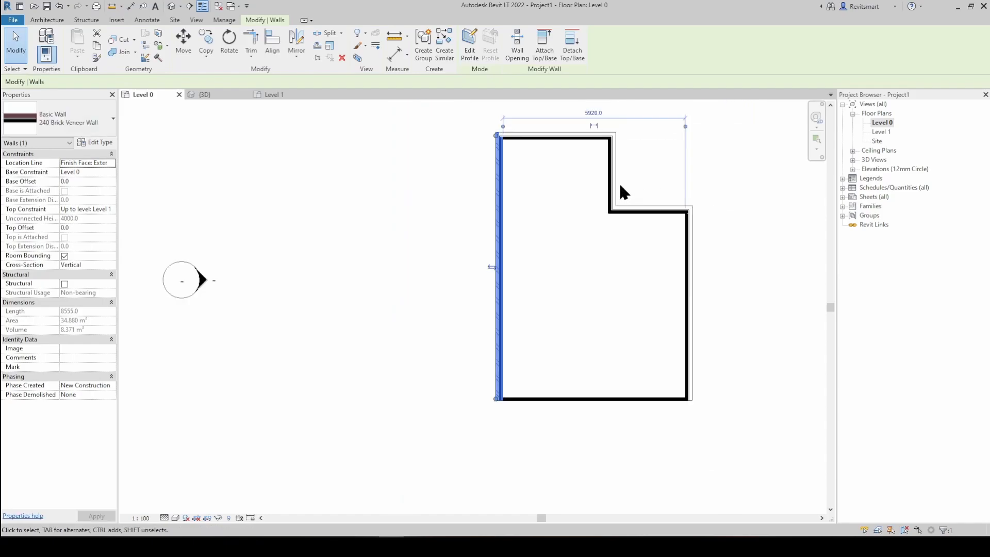
{"action": "left_click", "coordinate": [576, 286]}
{"action": "middle_click_drag", "start_coordinate": [582, 292], "coordinate": [514, 283]}
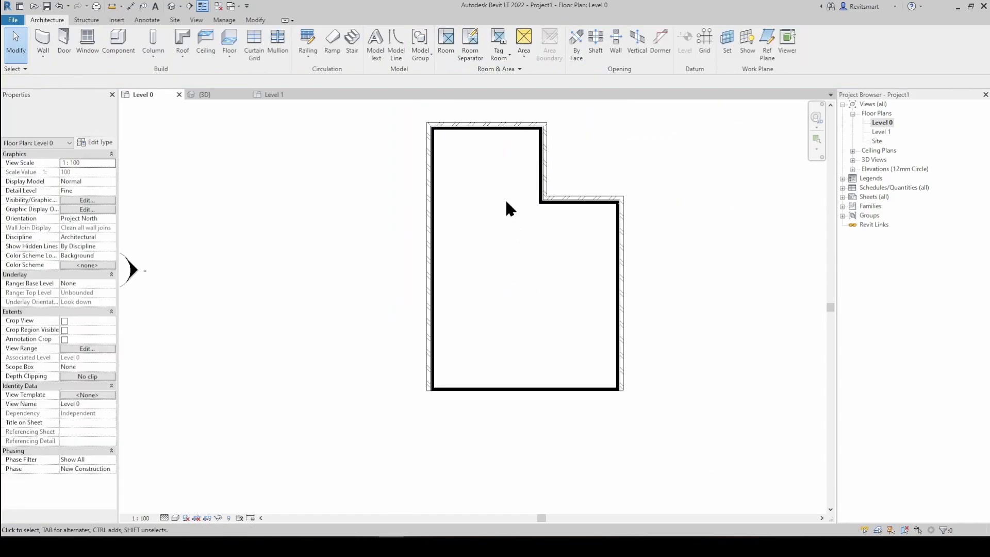
Step: Draw a horizontal section across the lower part of the outline, cutting both side walls, and open its section view
{"action": "left_click", "coordinate": [189, 6]}
{"action": "left_click", "coordinate": [655, 317]}
{"action": "left_click", "coordinate": [374, 317]}
{"action": "key", "text": "Escape"}
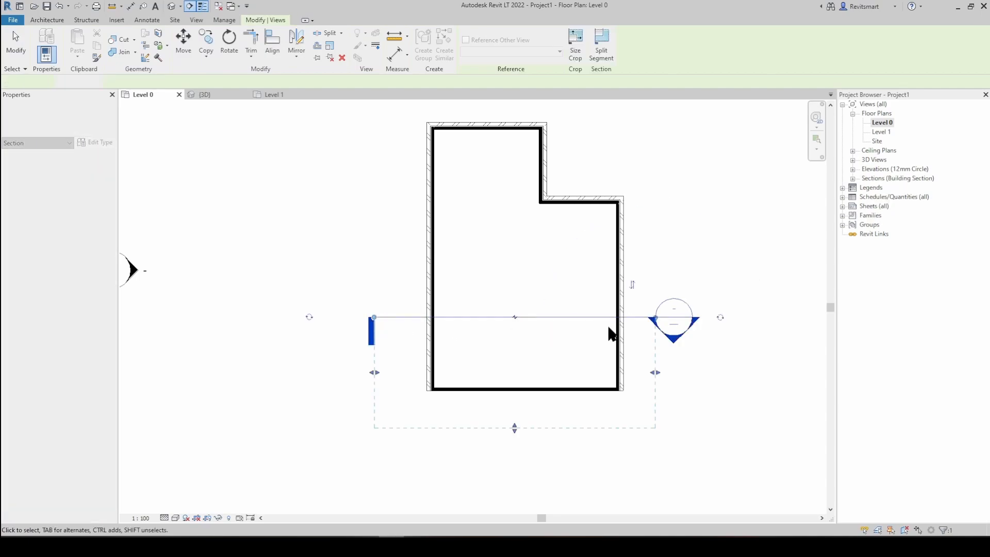
{"action": "right_click", "coordinate": [649, 319]}
{"action": "left_click", "coordinate": [716, 111]}
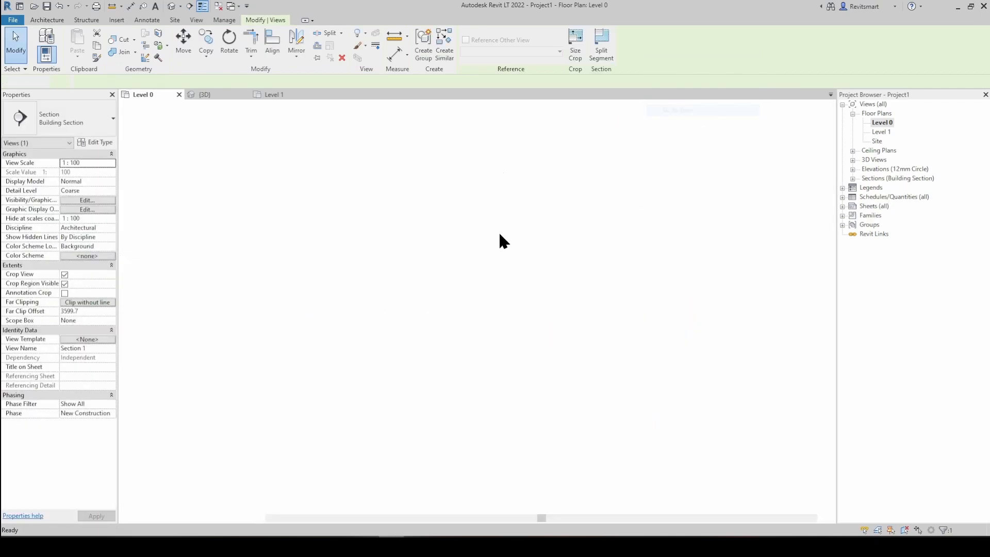
Step: Set the section view's detail level to Medium and its scale to 1:50
{"action": "left_click", "coordinate": [164, 518]}
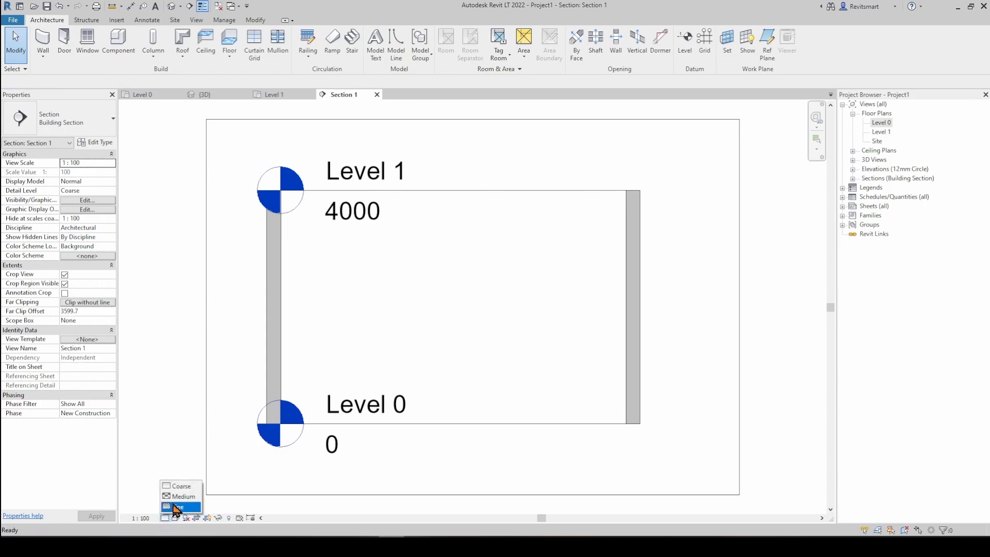
{"action": "left_click", "coordinate": [174, 493]}
{"action": "left_click", "coordinate": [147, 518]}
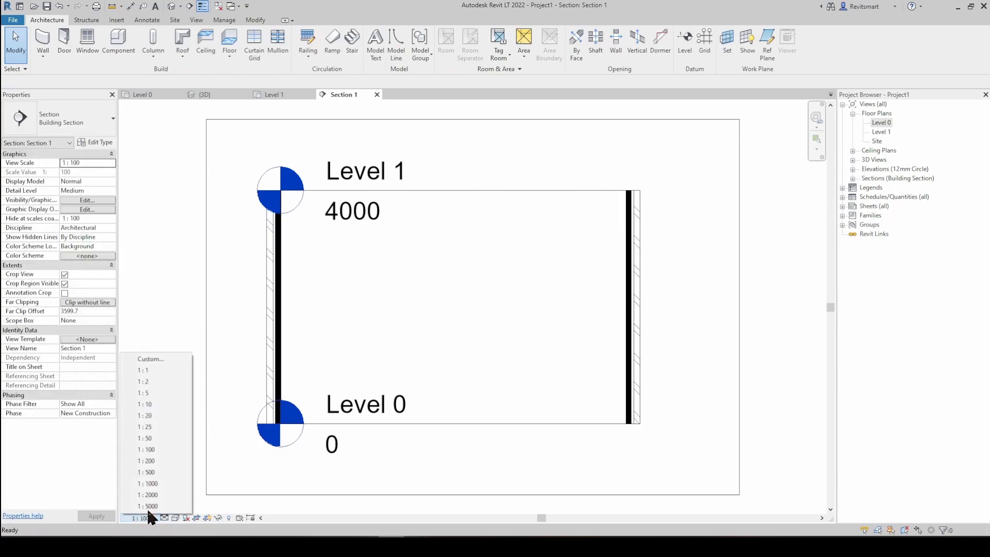
{"action": "left_click", "coordinate": [153, 437]}
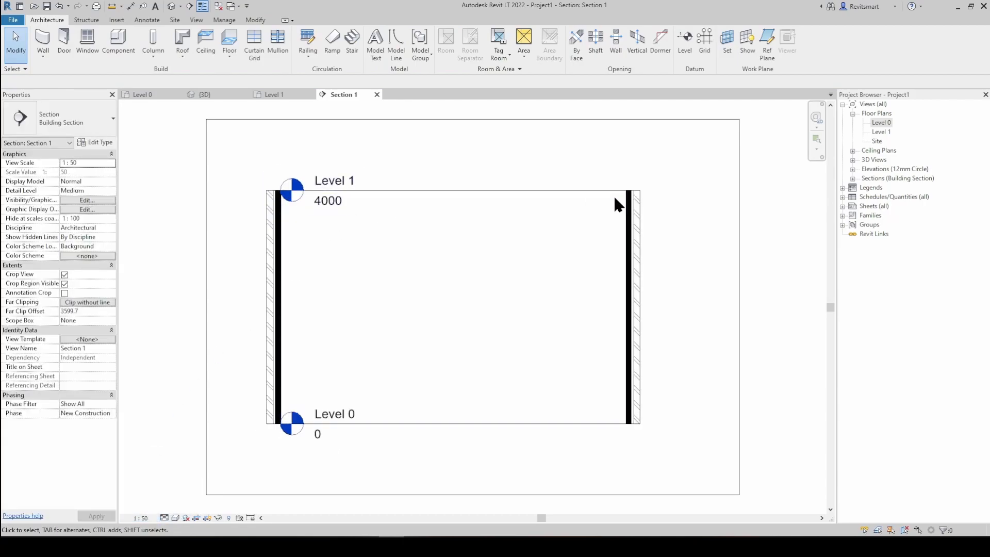
Step: Select the right-hand brick veneer wall in the section and examine its layers at the Level 1 end
{"action": "left_click", "coordinate": [635, 210]}
{"action": "scroll", "coordinate": [635, 210], "scroll_direction": "up", "scroll_amount": 3}
{"action": "scroll", "coordinate": [554, 170], "scroll_direction": "down", "scroll_amount": 3}
{"action": "middle_click_drag", "start_coordinate": [564, 176], "coordinate": [524, 137]}
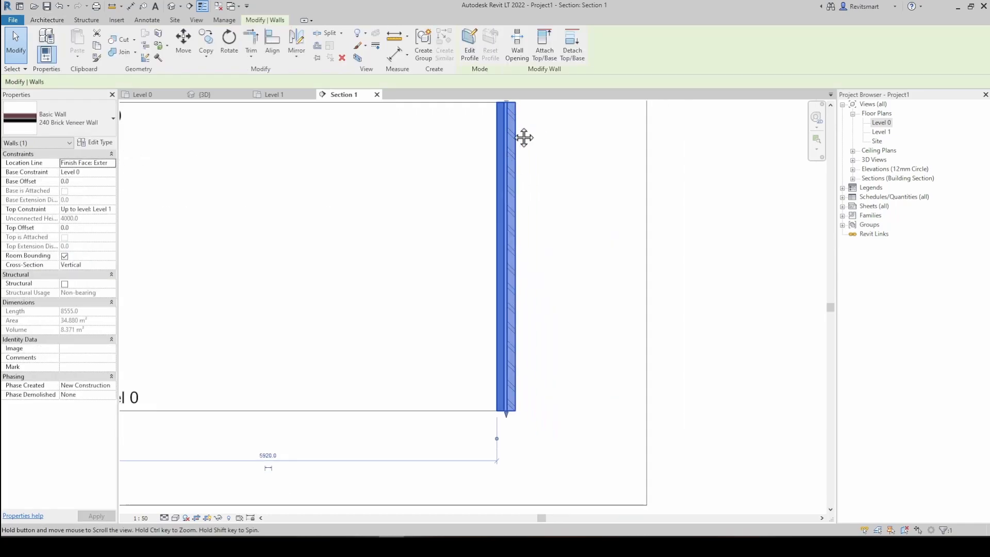
{"action": "middle_click_drag", "start_coordinate": [523, 342], "coordinate": [526, 422]}
{"action": "scroll", "coordinate": [522, 464], "scroll_direction": "down", "scroll_amount": 1}
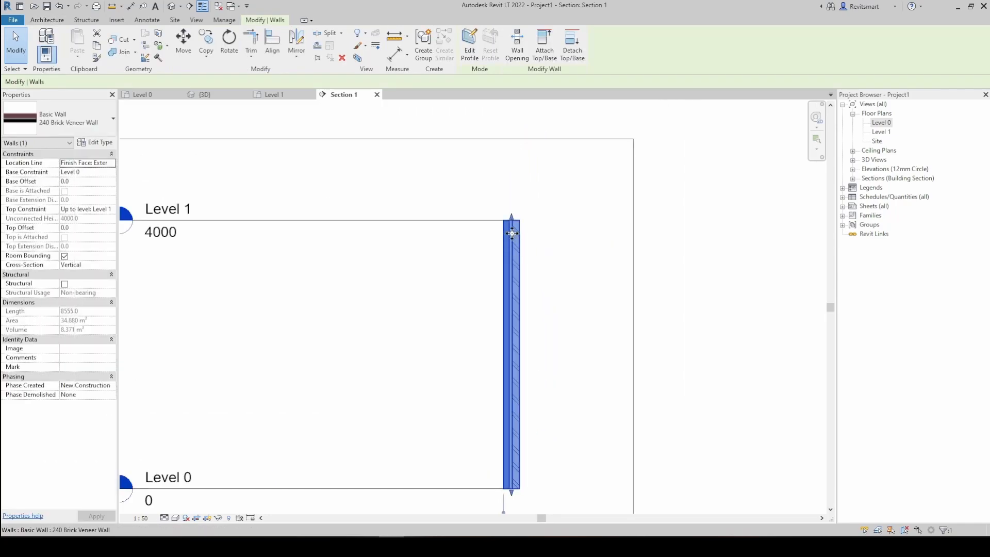
{"action": "scroll", "coordinate": [512, 234], "scroll_direction": "up", "scroll_amount": 5}
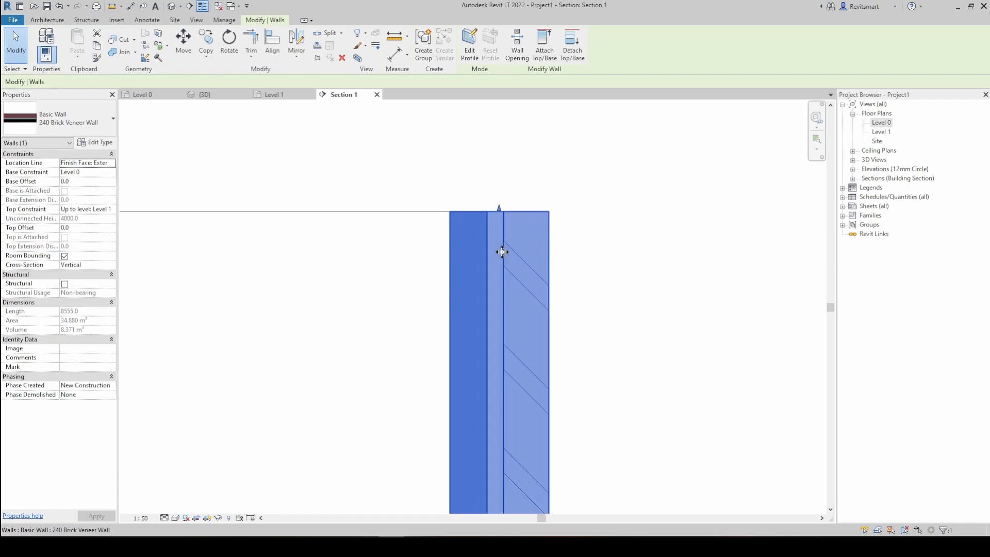
{"action": "middle_click_drag", "start_coordinate": [485, 224], "coordinate": [504, 148]}
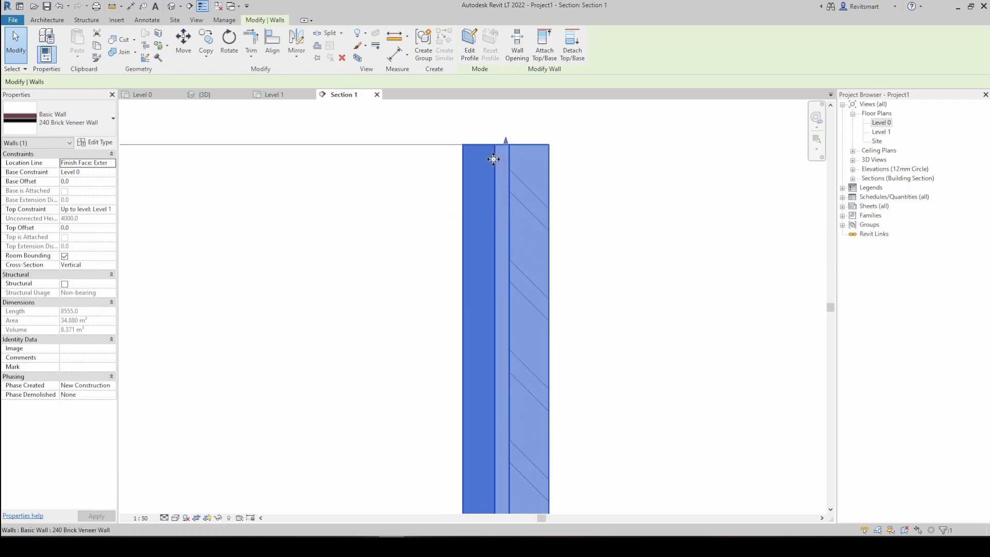
{"action": "scroll", "coordinate": [493, 159], "scroll_direction": "down", "scroll_amount": 2}
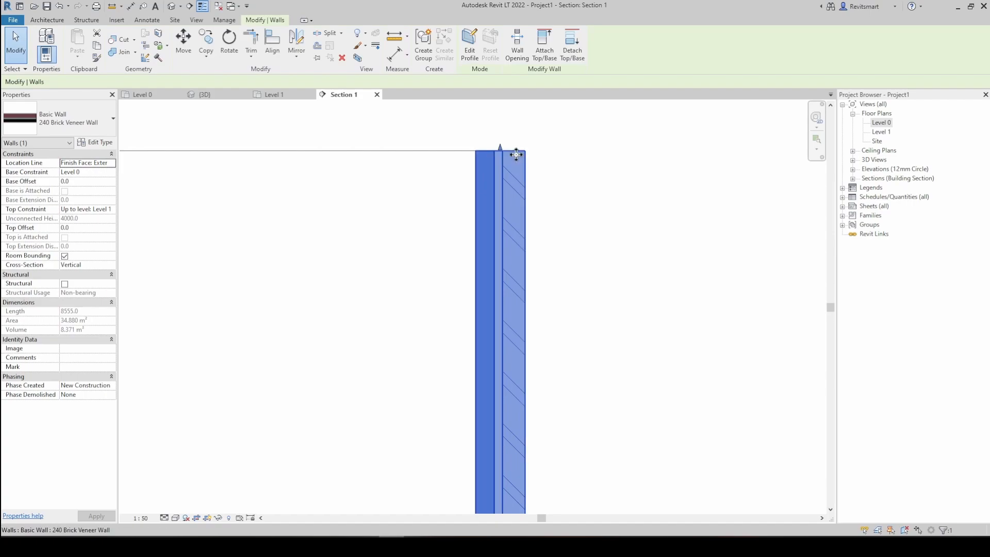
Step: Examine the base of the selected brick veneer wall where its layers meet Level 0
{"action": "middle_click_drag", "start_coordinate": [515, 329], "coordinate": [515, 175]}
{"action": "scroll", "coordinate": [532, 405], "scroll_direction": "down", "scroll_amount": 2}
{"action": "middle_click_drag", "start_coordinate": [532, 405], "coordinate": [593, 435]}
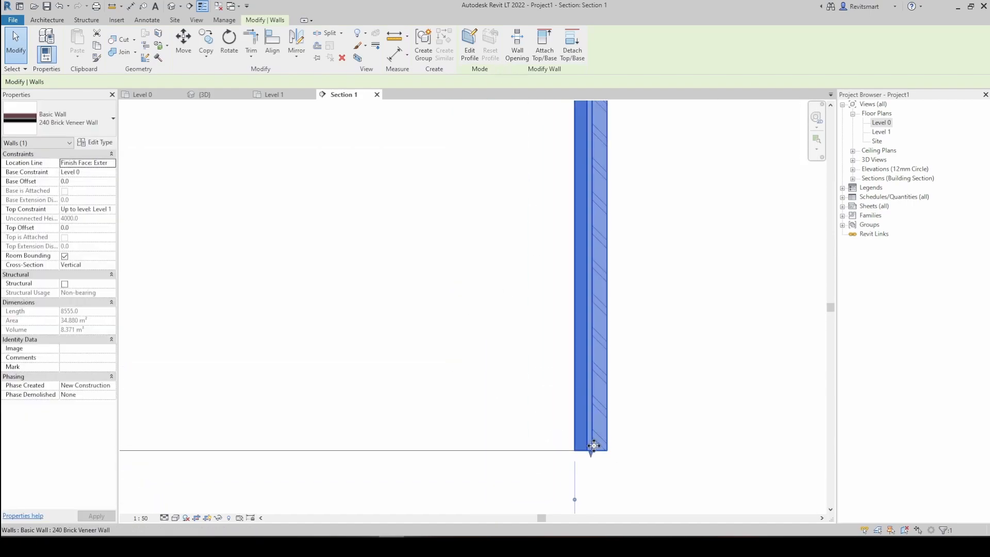
{"action": "middle_click_drag", "start_coordinate": [601, 393], "coordinate": [570, 391]}
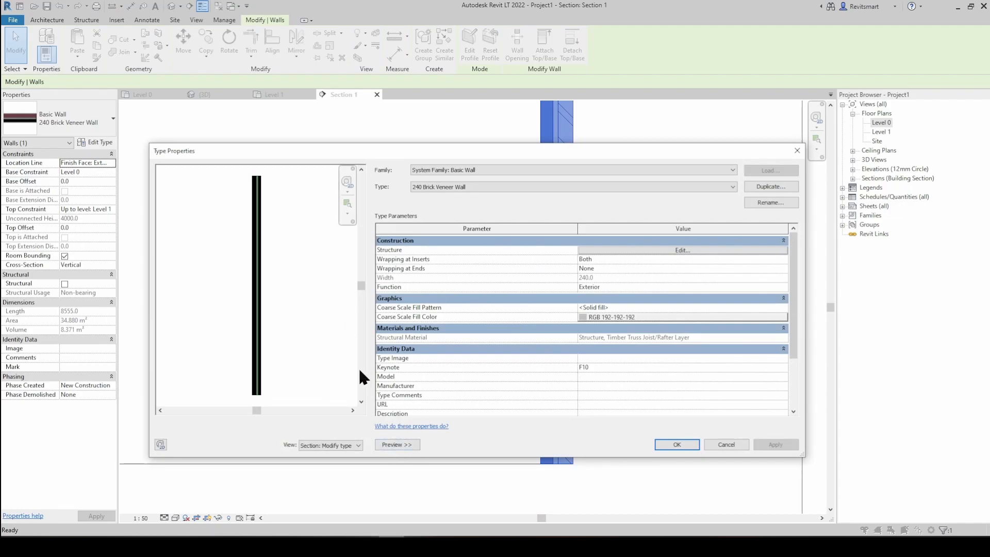
Step: Set the wall type preview to Section: Modify type attributes and open the brick veneer wall's structure for editing
{"action": "left_click", "coordinate": [314, 446]}
{"action": "left_click", "coordinate": [325, 462]}
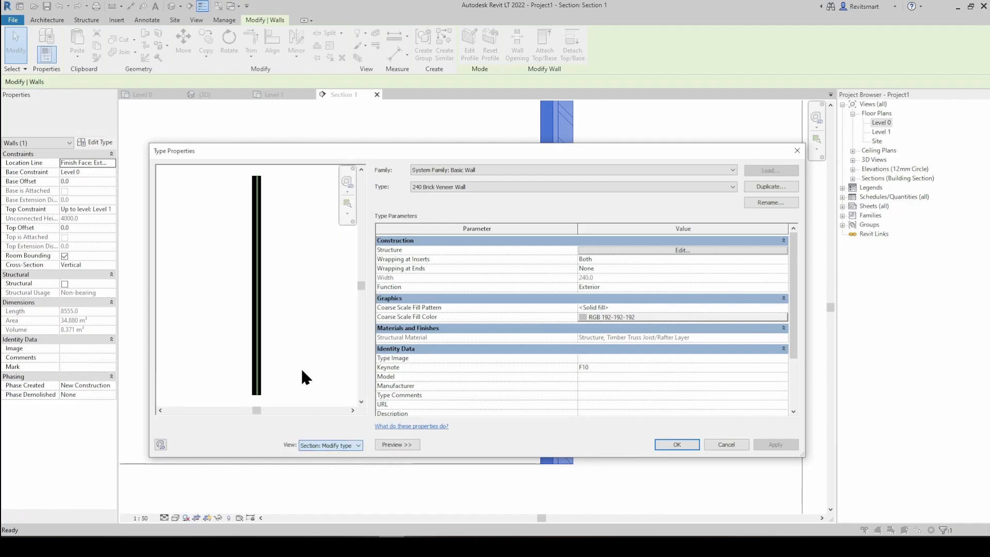
{"action": "left_click", "coordinate": [324, 446]}
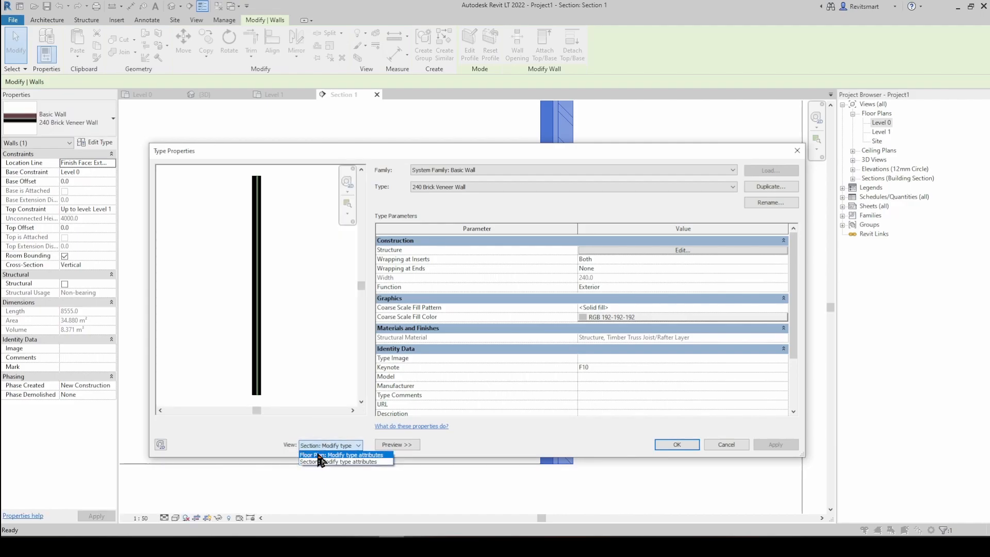
{"action": "left_click", "coordinate": [330, 455]}
{"action": "left_click", "coordinate": [325, 446]}
{"action": "left_click", "coordinate": [322, 462]}
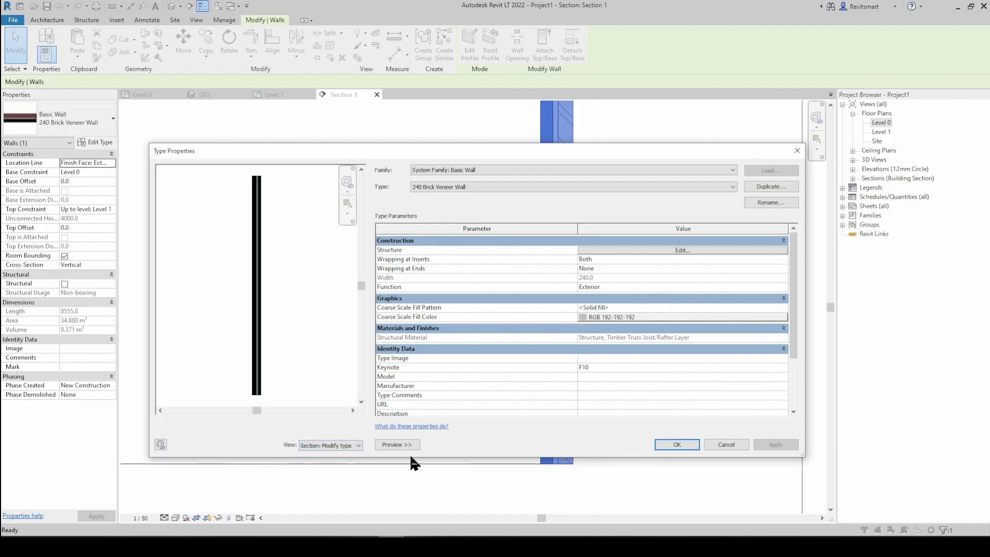
{"action": "left_click", "coordinate": [660, 248]}
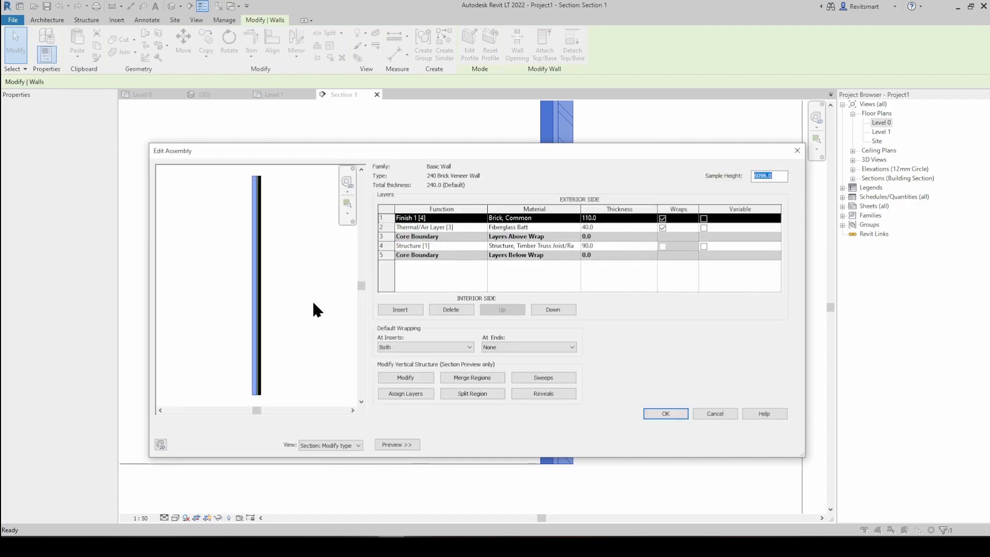
Step: Unlock the bottom edge of the Brick, Common layer in the assembly's section preview
{"action": "left_click", "coordinate": [277, 371]}
{"action": "scroll", "coordinate": [250, 394], "scroll_direction": "up", "scroll_amount": 5}
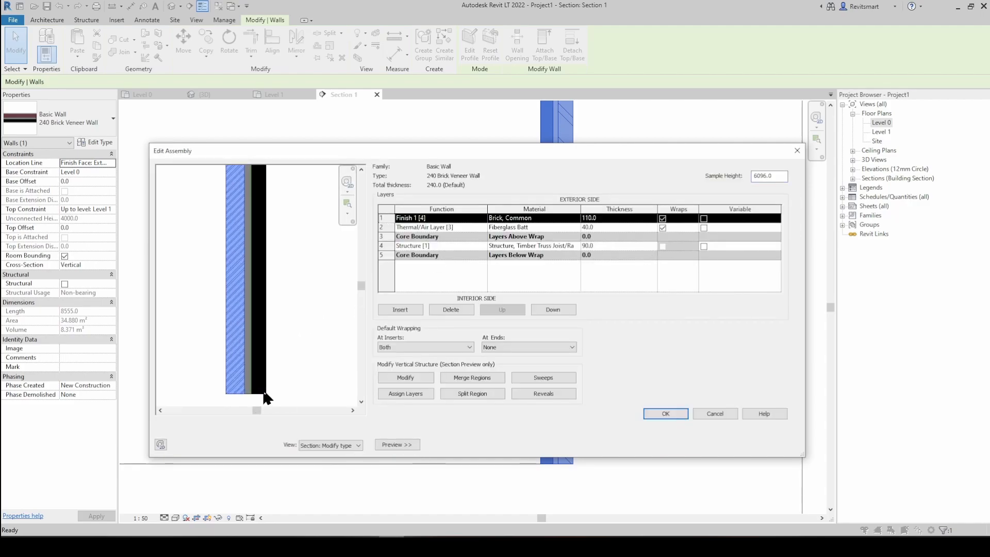
{"action": "scroll", "coordinate": [234, 387], "scroll_direction": "up", "scroll_amount": 1}
{"action": "middle_click_drag", "start_coordinate": [236, 389], "coordinate": [256, 371]}
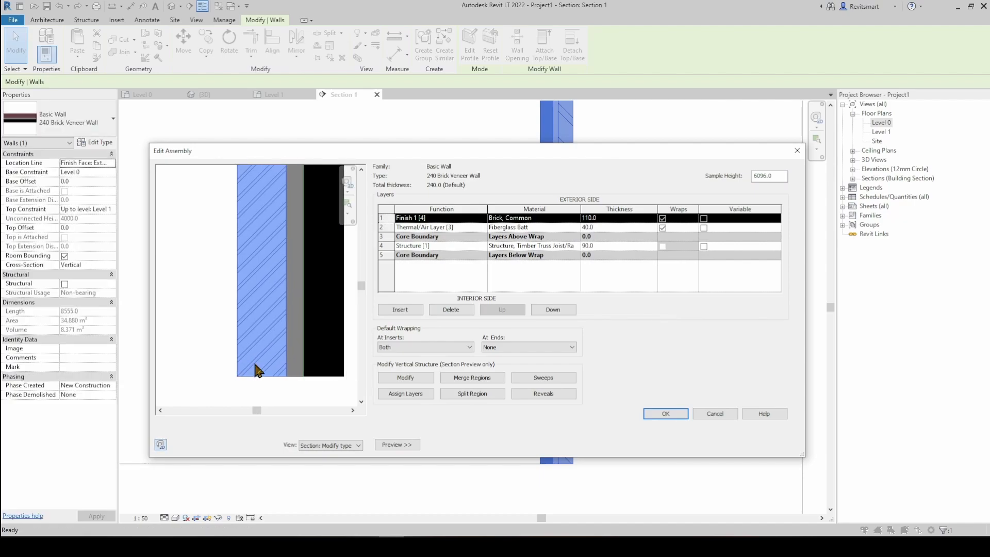
{"action": "left_click", "coordinate": [408, 376]}
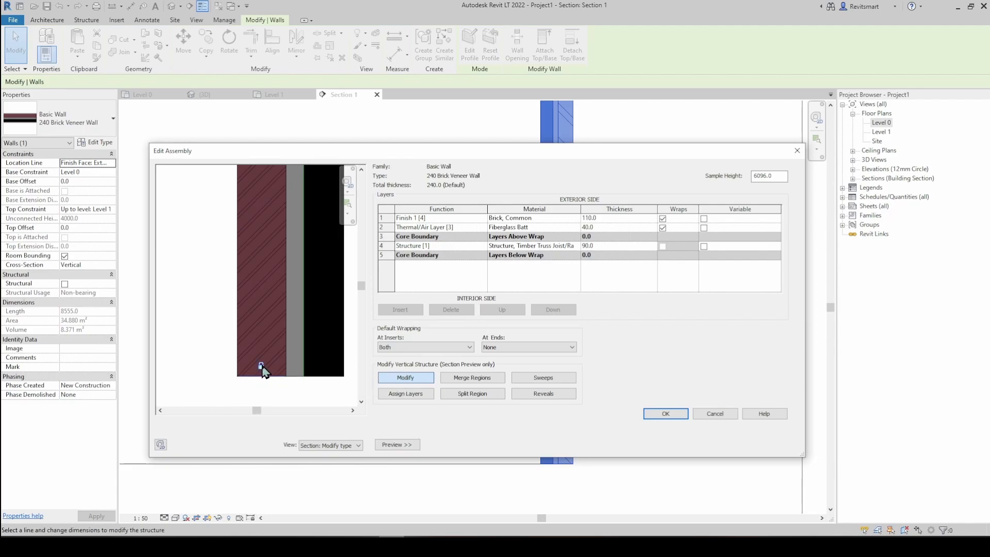
{"action": "scroll", "coordinate": [263, 370], "scroll_direction": "down", "scroll_amount": 3}
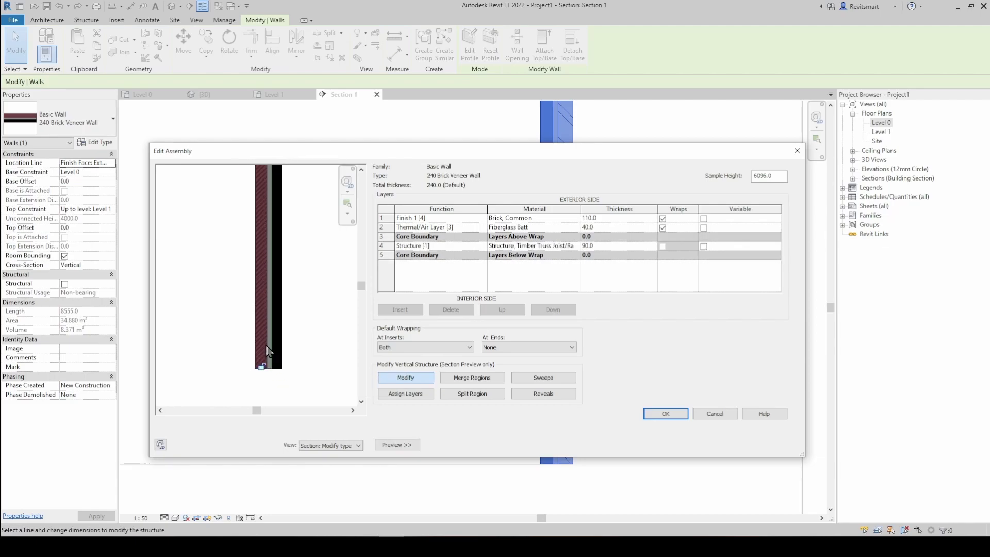
Step: Unlock the top edges of the brick and thermal/air layers at the upper end of the wall preview
{"action": "scroll", "coordinate": [301, 363], "scroll_direction": "down", "scroll_amount": 4}
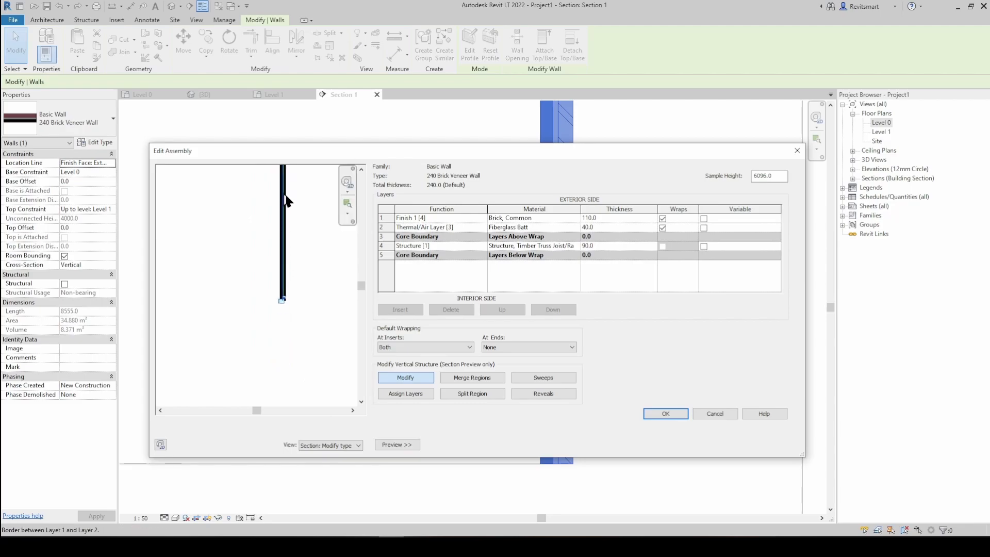
{"action": "left_click_drag", "start_coordinate": [361, 286], "coordinate": [361, 262]}
{"action": "scroll", "coordinate": [282, 238], "scroll_direction": "up", "scroll_amount": 4}
{"action": "scroll", "coordinate": [283, 238], "scroll_direction": "up", "scroll_amount": 3}
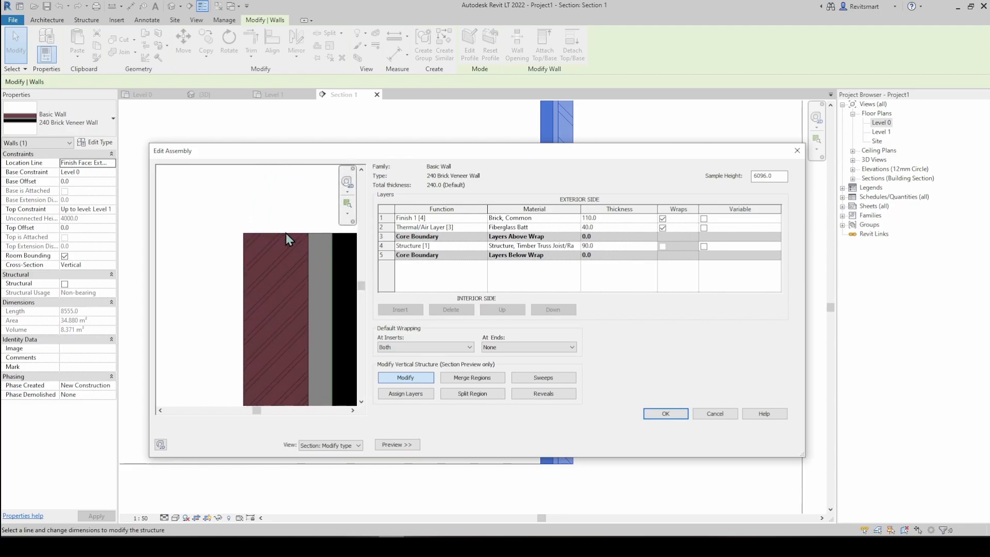
{"action": "scroll", "coordinate": [221, 237], "scroll_direction": "up", "scroll_amount": 3}
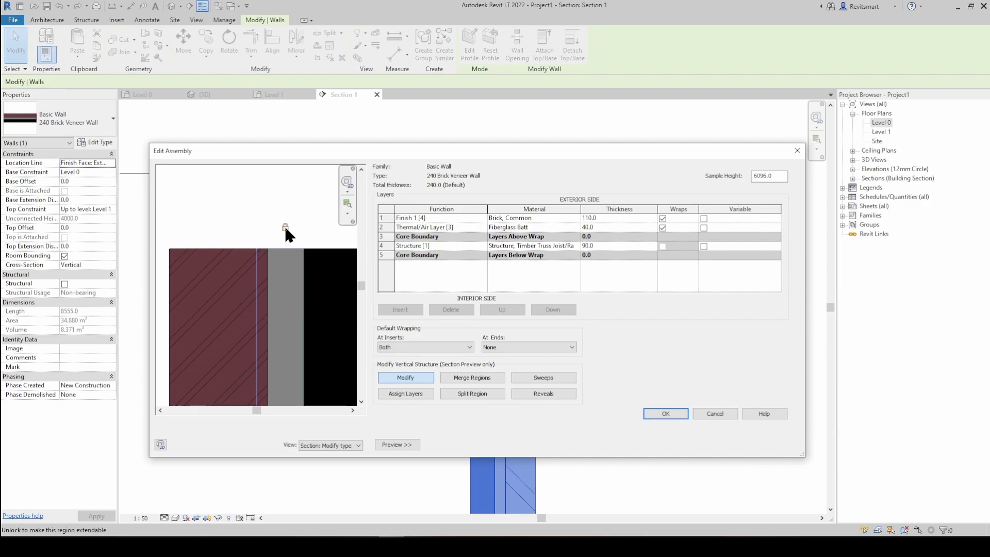
{"action": "scroll", "coordinate": [283, 230], "scroll_direction": "down", "scroll_amount": 3}
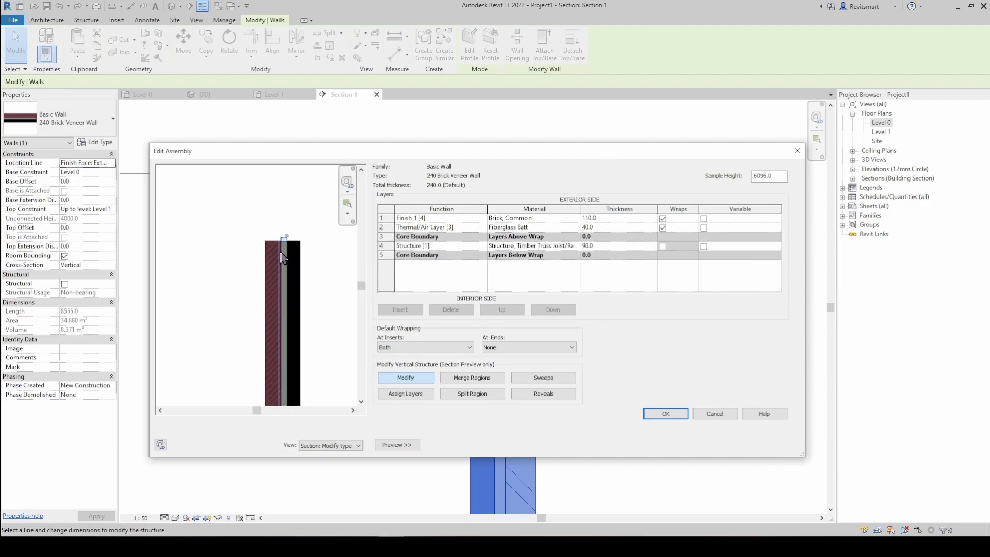
{"action": "scroll", "coordinate": [281, 252], "scroll_direction": "up", "scroll_amount": 3}
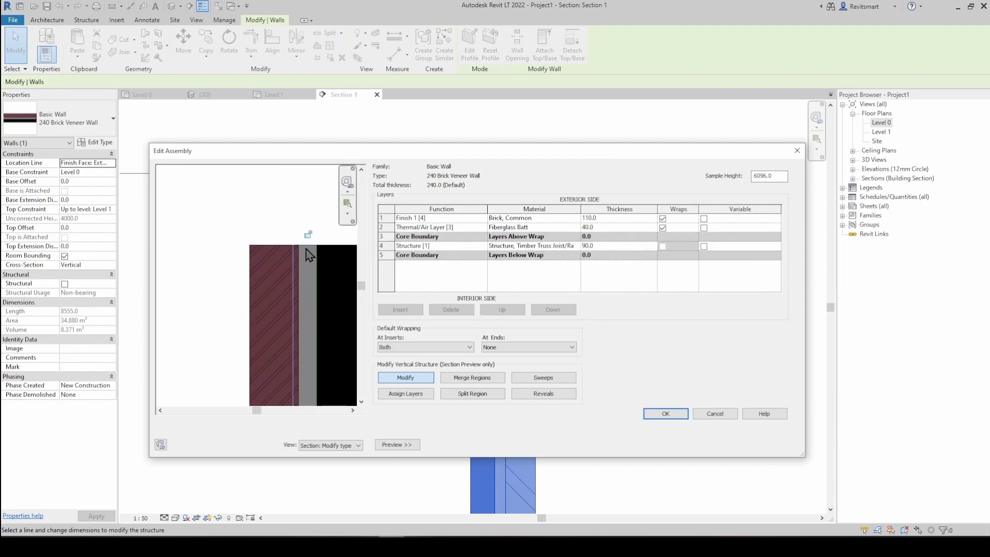
Step: Unlock the bottom edge of the thermal/air layer and apply the structure changes to the wall type
{"action": "scroll", "coordinate": [309, 254], "scroll_direction": "down", "scroll_amount": 5}
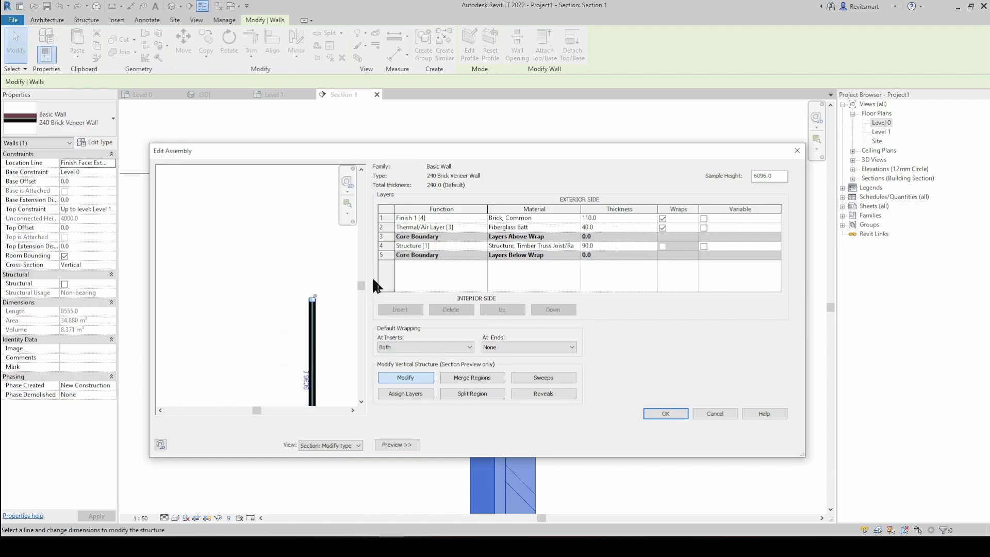
{"action": "left_click_drag", "start_coordinate": [360, 286], "coordinate": [360, 330]}
{"action": "scroll", "coordinate": [320, 331], "scroll_direction": "up", "scroll_amount": 5}
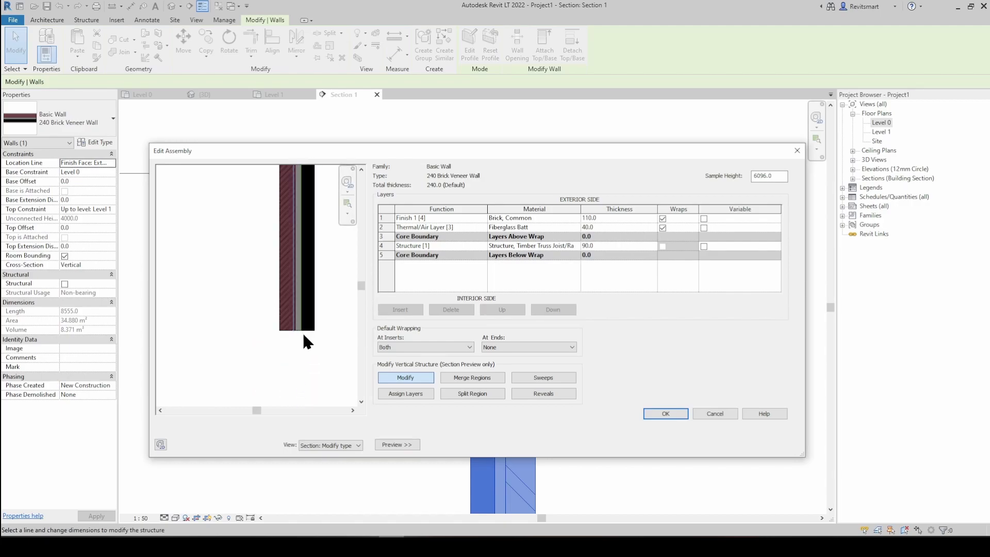
{"action": "scroll", "coordinate": [303, 337], "scroll_direction": "up", "scroll_amount": 3}
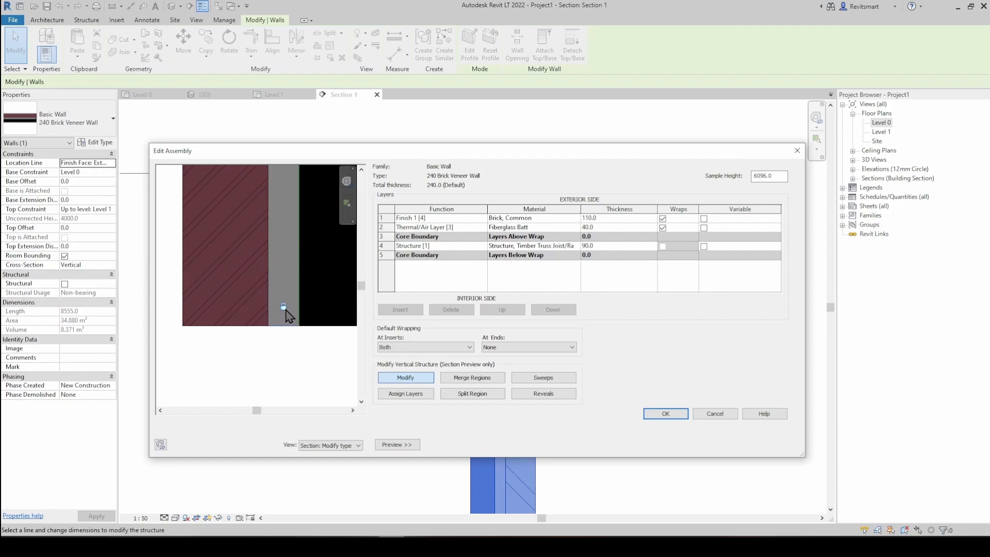
{"action": "left_click", "coordinate": [283, 307]}
{"action": "left_click", "coordinate": [666, 415]}
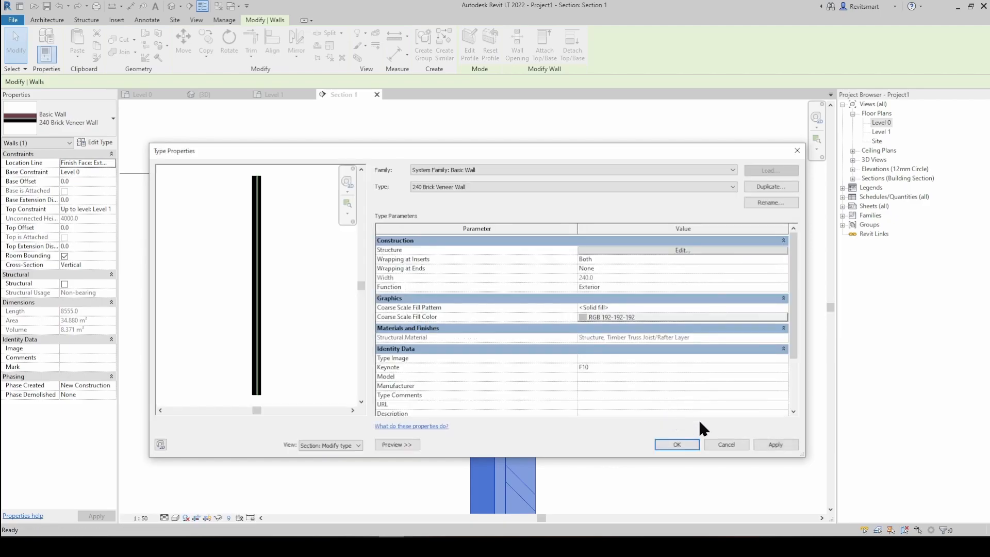
{"action": "left_click", "coordinate": [772, 442]}
{"action": "left_click", "coordinate": [677, 444]}
Step: Lower the top of the right-hand wall's brick and air layers to about 197 mm below Level 1
{"action": "left_click", "coordinate": [556, 219]}
{"action": "left_click", "coordinate": [514, 176]}
{"action": "scroll", "coordinate": [514, 176], "scroll_direction": "up", "scroll_amount": 3}
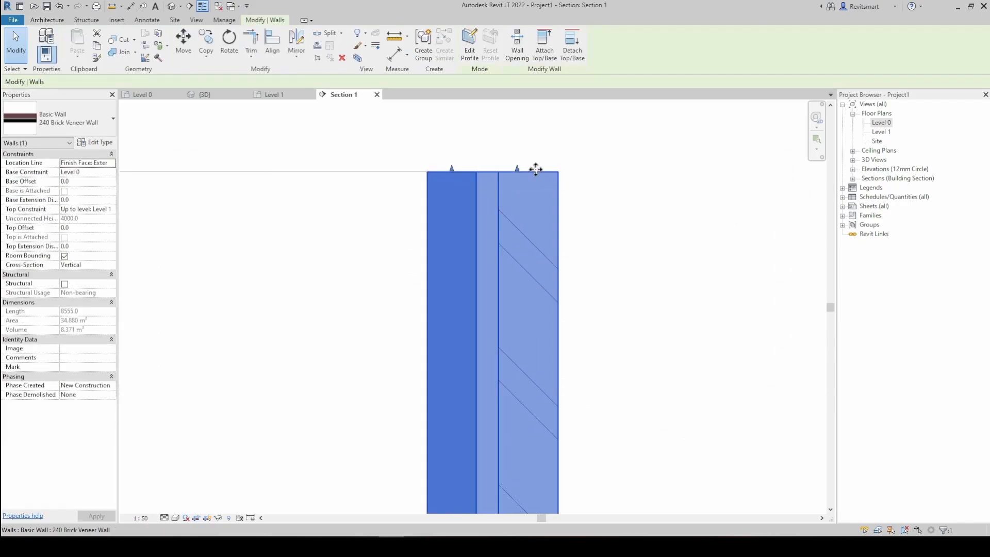
{"action": "left_click_drag", "start_coordinate": [519, 170], "coordinate": [534, 278]}
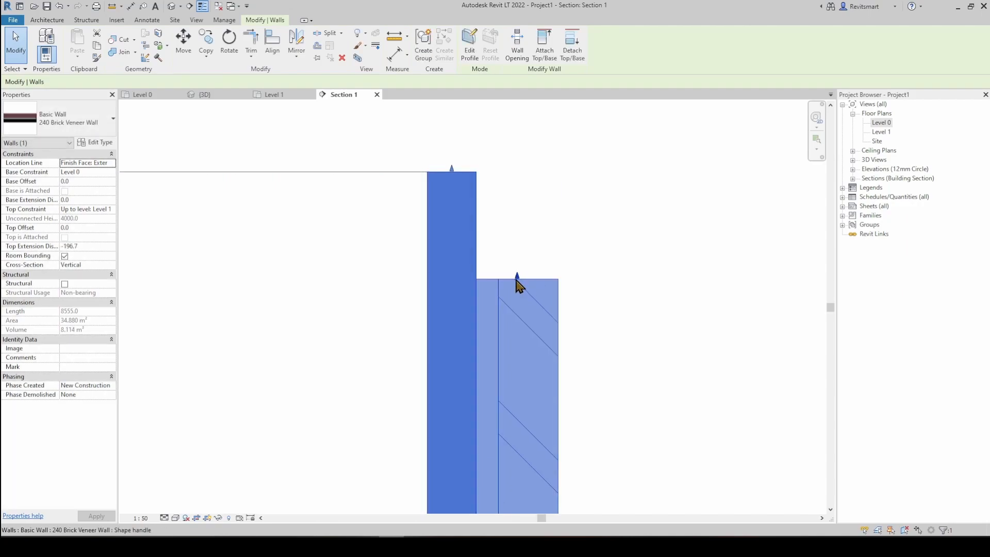
Step: Examine the right-hand wall's top and base extension distances alongside its layer ends in the section
{"action": "scroll", "coordinate": [519, 281], "scroll_direction": "down", "scroll_amount": 5}
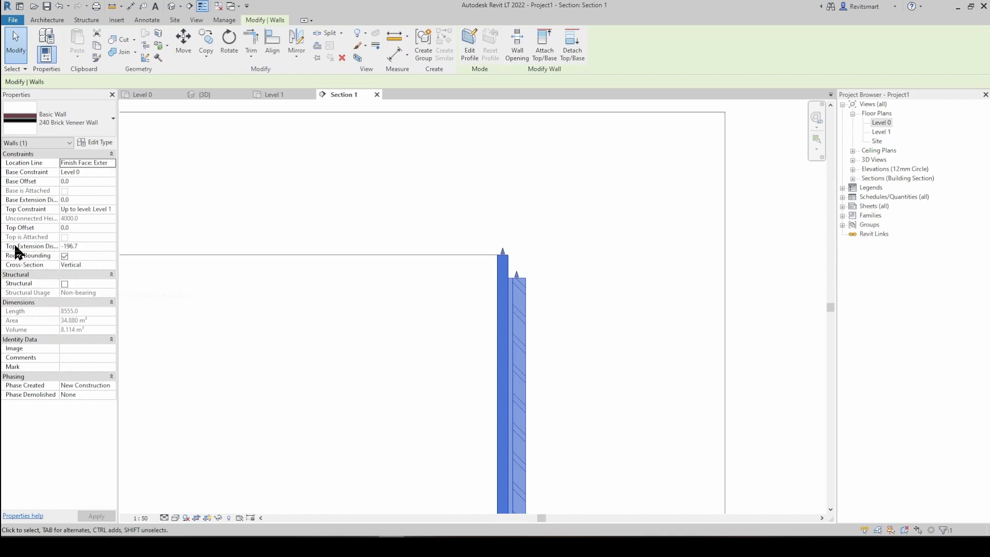
{"action": "scroll", "coordinate": [508, 238], "scroll_direction": "down", "scroll_amount": 5}
{"action": "scroll", "coordinate": [490, 268], "scroll_direction": "up", "scroll_amount": 4}
{"action": "left_click", "coordinate": [537, 259]}
{"action": "left_click", "coordinate": [508, 258]}
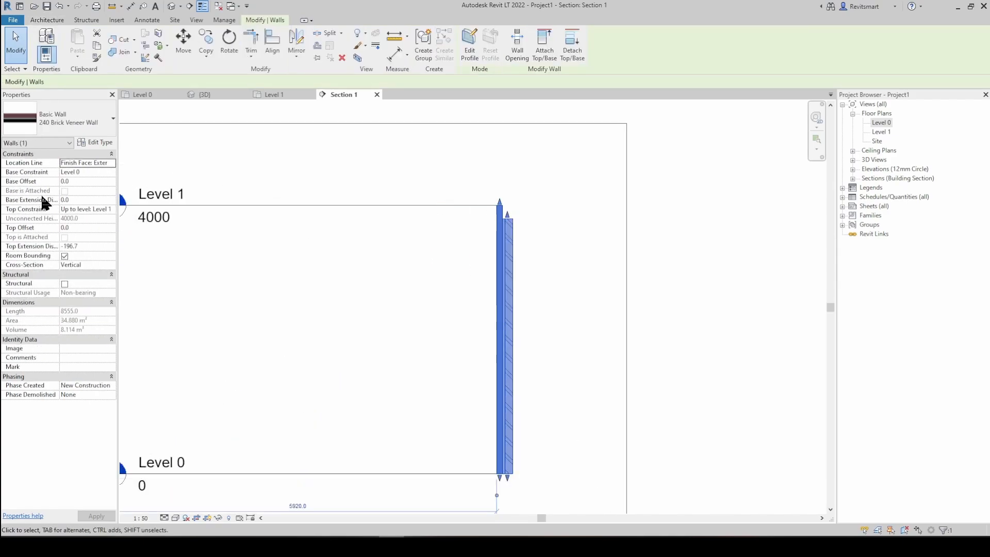
{"action": "scroll", "coordinate": [511, 222], "scroll_direction": "up", "scroll_amount": 4}
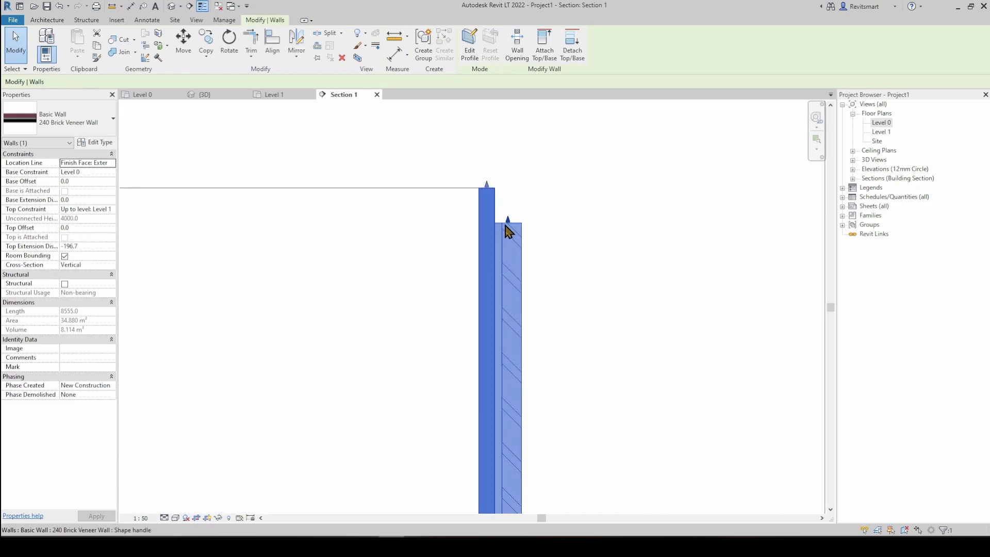
{"action": "scroll", "coordinate": [511, 227], "scroll_direction": "up", "scroll_amount": 3}
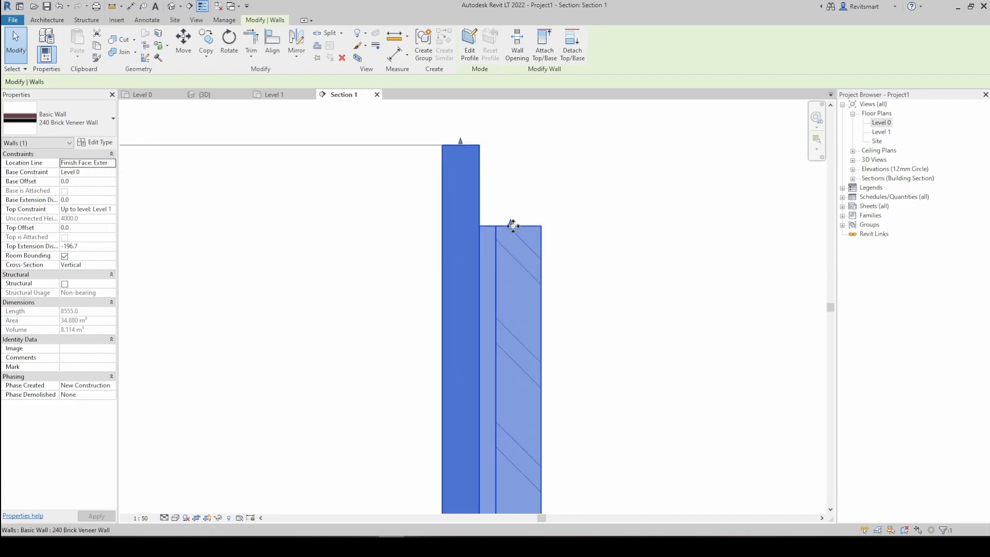
{"action": "left_click", "coordinate": [100, 247]}
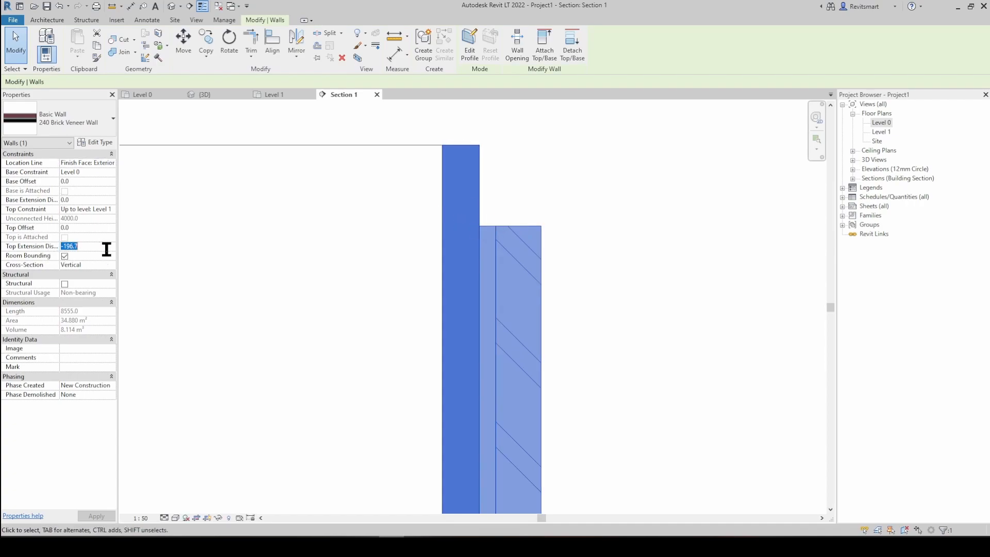
{"action": "scroll", "coordinate": [320, 226], "scroll_direction": "down", "scroll_amount": 2}
{"action": "key", "text": "Escape"}
Step: Select both side walls and set their top extension distance to -200
{"action": "left_click", "coordinate": [415, 259]}
{"action": "middle_click_drag", "start_coordinate": [564, 294], "coordinate": [704, 335]}
{"action": "scroll", "coordinate": [573, 274], "scroll_direction": "down", "scroll_amount": 3}
{"action": "scroll", "coordinate": [533, 308], "scroll_direction": "down", "scroll_amount": 3}
{"action": "middle_click_drag", "start_coordinate": [440, 308], "coordinate": [594, 296]}
{"action": "scroll", "coordinate": [580, 296], "scroll_direction": "down", "scroll_amount": 3}
{"action": "left_click", "coordinate": [94, 199]}
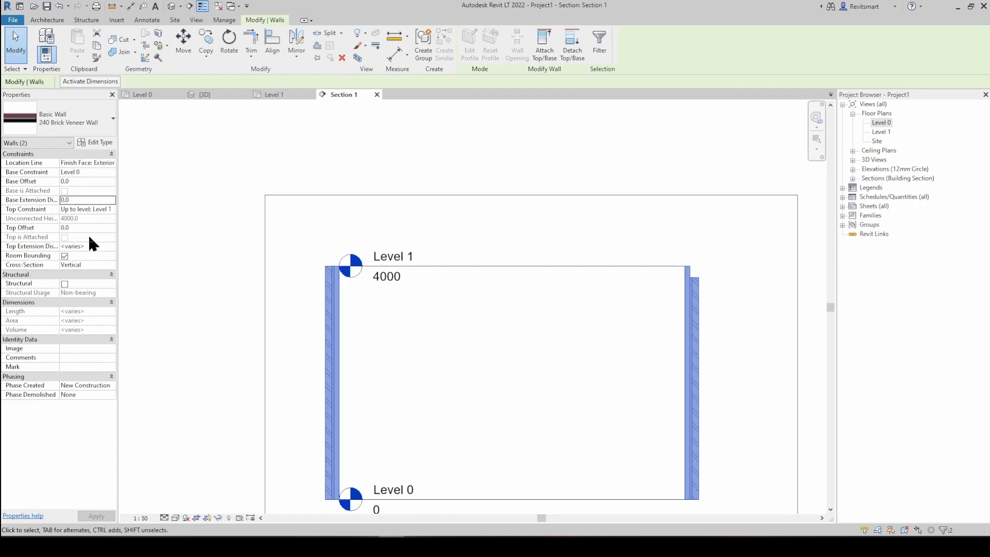
{"action": "left_click", "coordinate": [95, 246]}
{"action": "type", "text": "-200.0"}
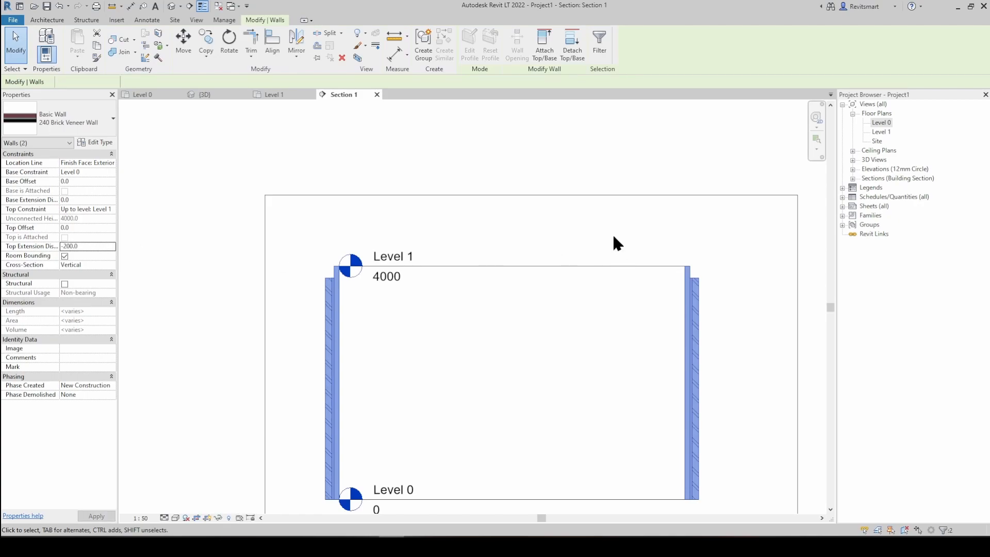
{"action": "left_click", "coordinate": [612, 233]}
Step: Select both side walls again and set their base extension distance to -350
{"action": "left_click", "coordinate": [691, 293]}
{"action": "middle_click_drag", "start_coordinate": [707, 316], "coordinate": [709, 275]}
{"action": "key", "text": "Tab"}
{"action": "key", "text": "Tab"}
{"action": "left_click", "coordinate": [697, 262]}
{"action": "left_click", "coordinate": [697, 263]}
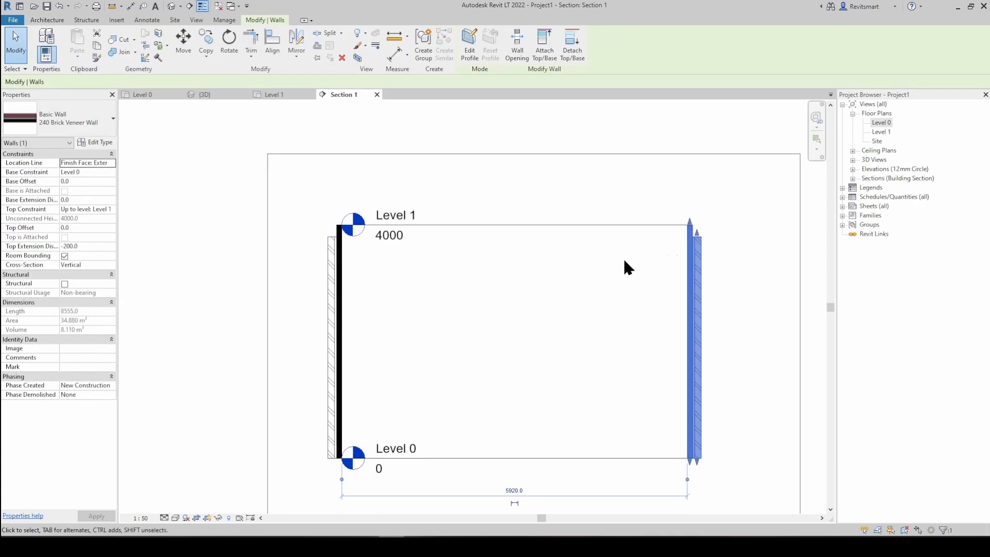
{"action": "key", "text": "Tab"}
{"action": "left_click", "coordinate": [691, 297]}
{"action": "middle_click_drag", "start_coordinate": [353, 454], "coordinate": [362, 398]}
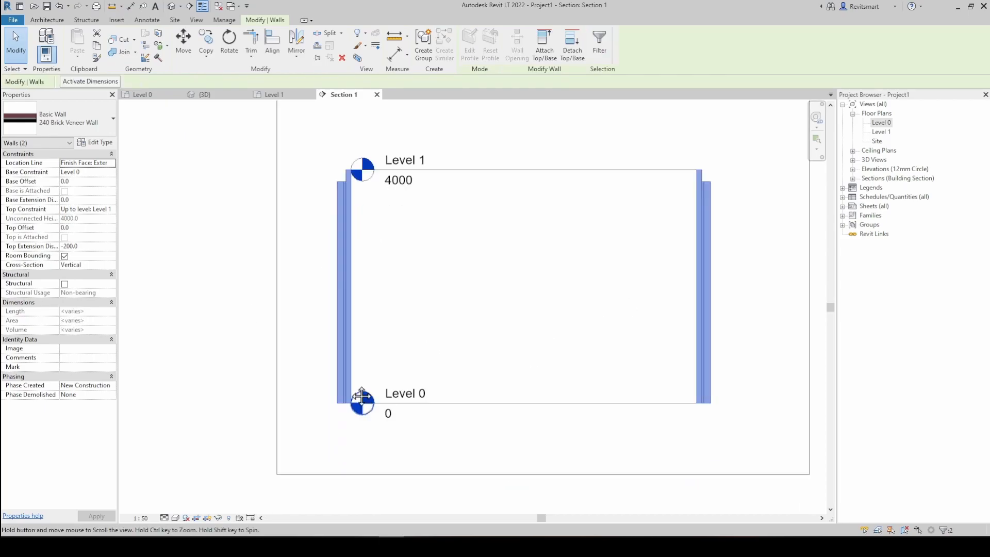
{"action": "scroll", "coordinate": [356, 390], "scroll_direction": "up", "scroll_amount": 3}
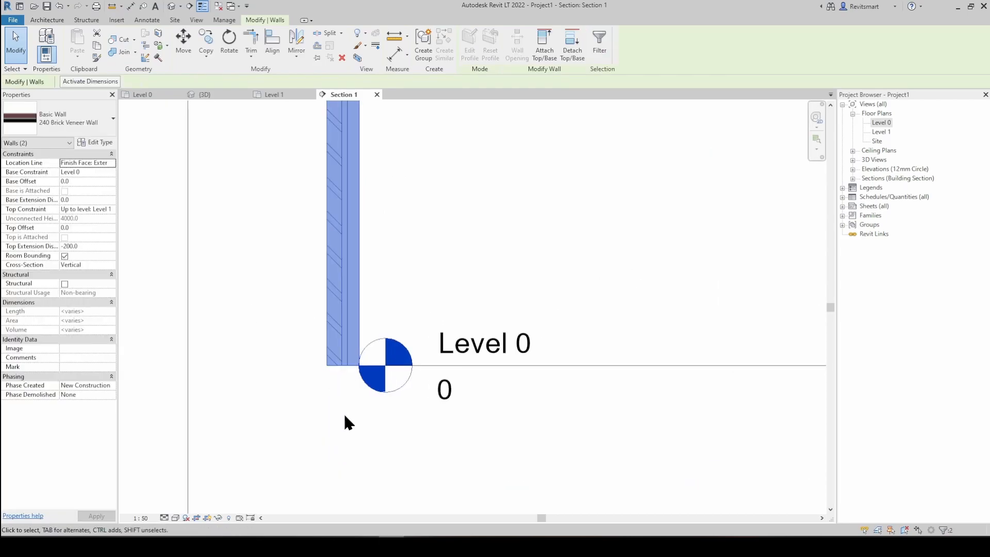
{"action": "left_click", "coordinate": [81, 200]}
{"action": "type", "text": "-350"}
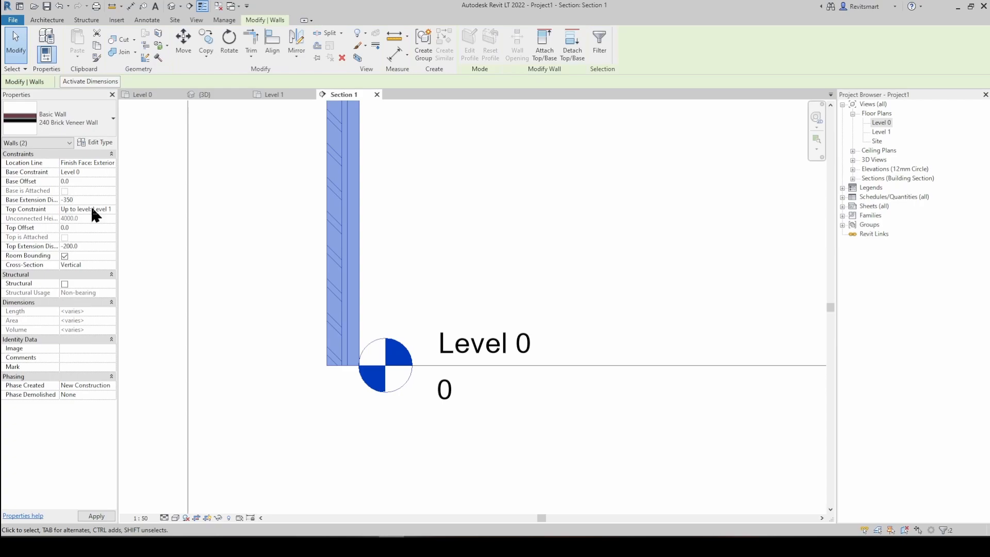
{"action": "scroll", "coordinate": [484, 320], "scroll_direction": "down", "scroll_amount": 2}
{"action": "middle_click_drag", "start_coordinate": [618, 274], "coordinate": [403, 335]}
{"action": "key", "text": "Escape"}
Step: Examine how the extended layers meet Level 1 and Level 0 on the right-hand wall and across the section
{"action": "scroll", "coordinate": [491, 315], "scroll_direction": "down", "scroll_amount": 2}
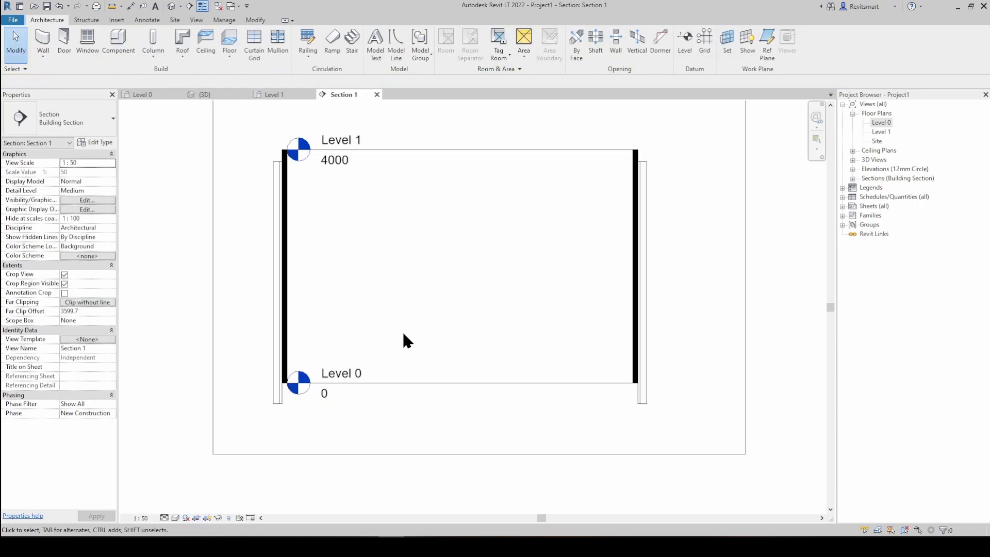
{"action": "scroll", "coordinate": [634, 232], "scroll_direction": "up", "scroll_amount": 5}
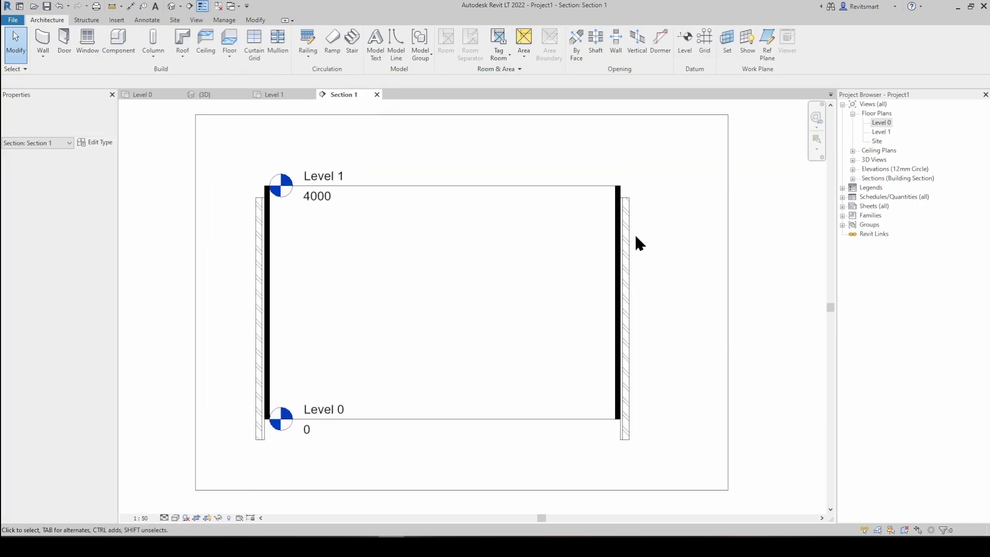
{"action": "left_click", "coordinate": [631, 199]}
{"action": "scroll", "coordinate": [639, 250], "scroll_direction": "down", "scroll_amount": 2}
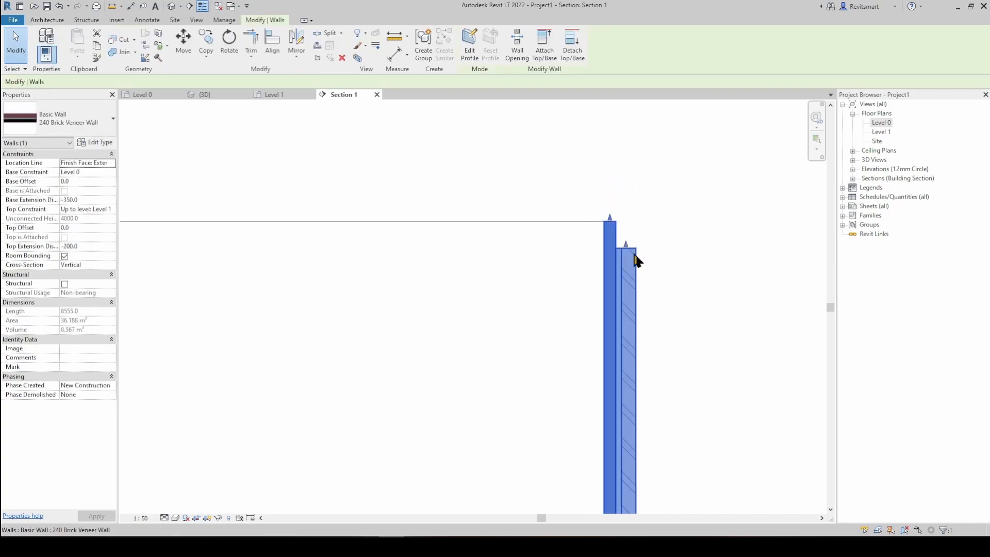
{"action": "scroll", "coordinate": [640, 258], "scroll_direction": "down", "scroll_amount": 4}
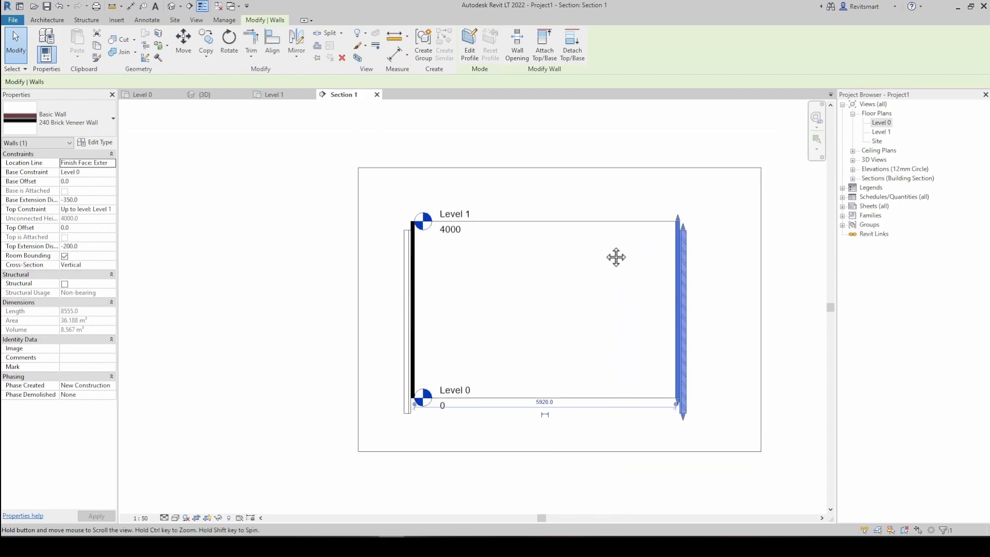
{"action": "key", "text": "Escape"}
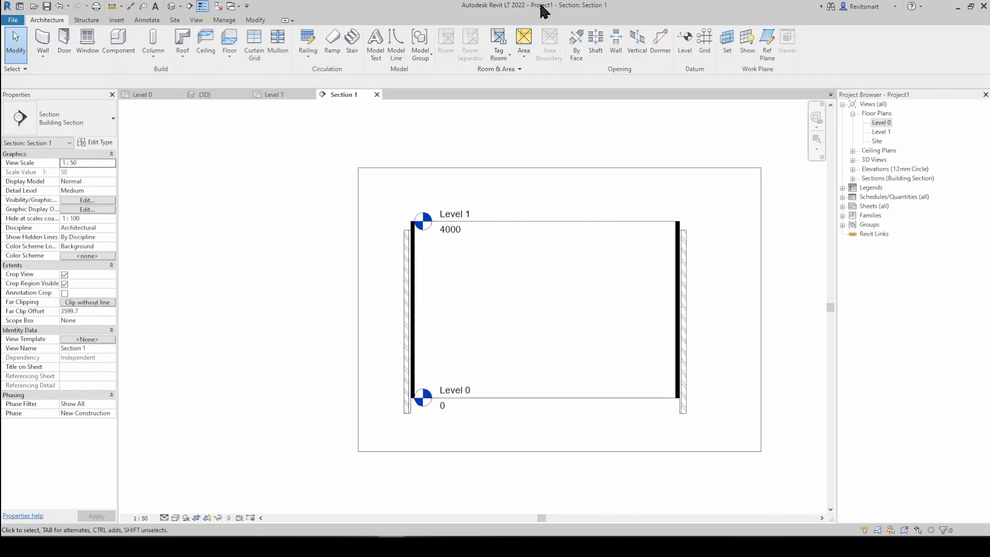
Step: Examine the layer structure of the left-hand 240 Brick Veneer Wall from the section view, keeping its assembly as it is
{"action": "scroll", "coordinate": [392, 241], "scroll_direction": "up", "scroll_amount": 5}
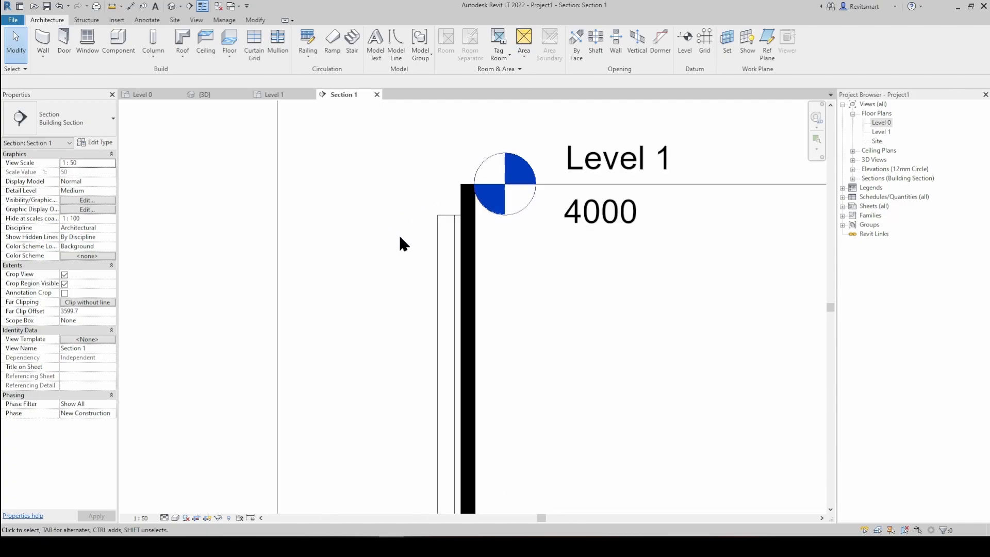
{"action": "left_click", "coordinate": [464, 230]}
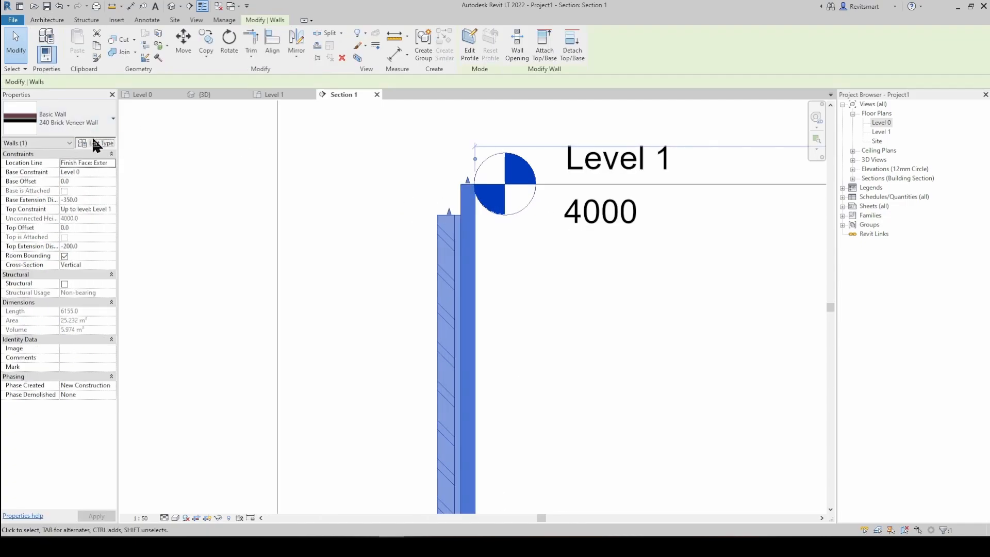
{"action": "left_click", "coordinate": [95, 143]}
{"action": "left_click", "coordinate": [619, 249]}
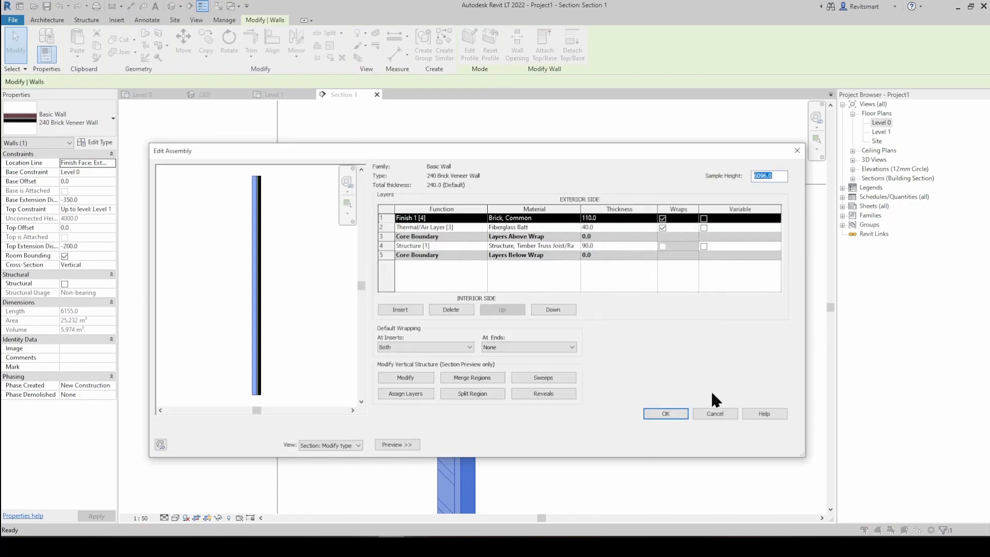
{"action": "left_click", "coordinate": [665, 414]}
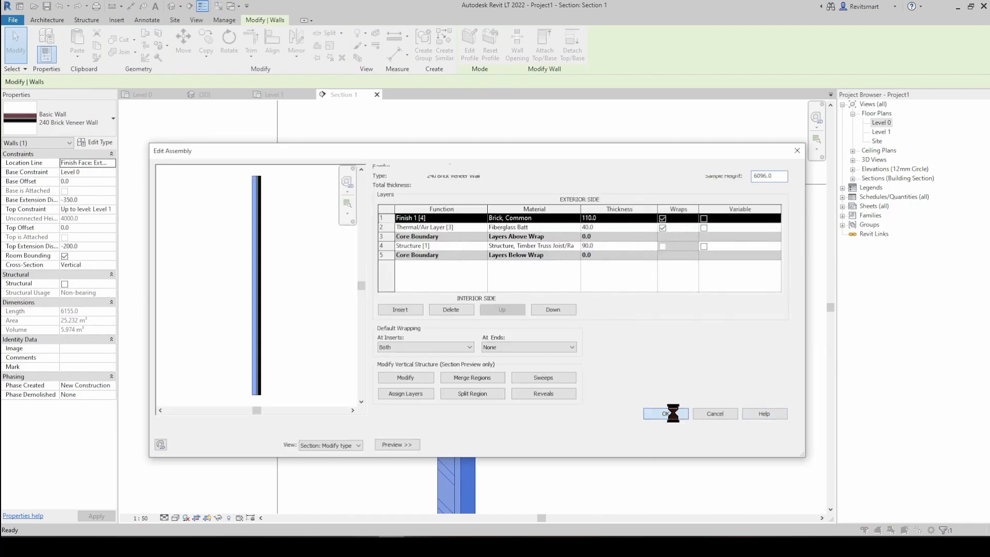
{"action": "key", "text": "Return"}
{"action": "scroll", "coordinate": [596, 273], "scroll_direction": "down", "scroll_amount": 2}
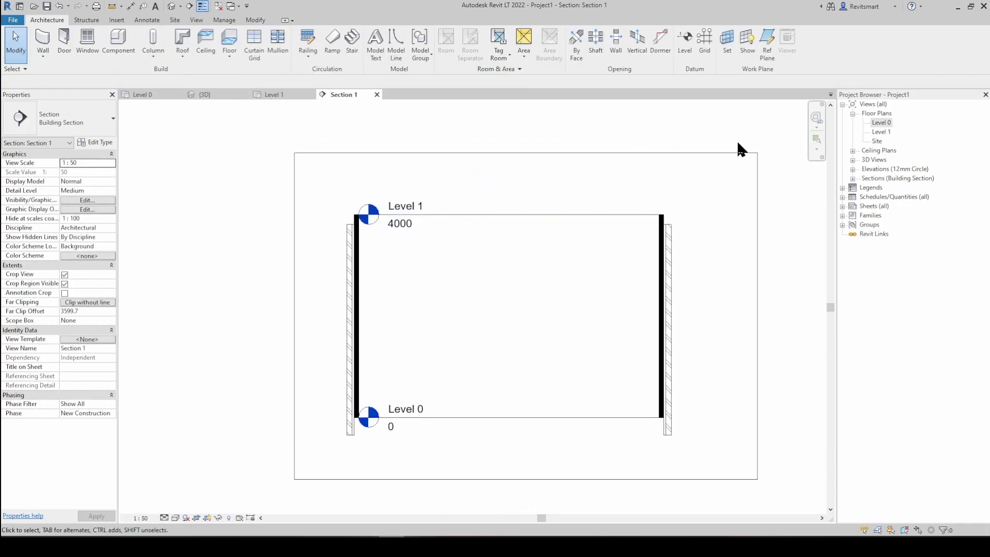
Step: Go to the Level 0 floor plan and open the assembly structure of the lower 90 Stud Wall for editing
{"action": "double_click", "coordinate": [876, 125]}
{"action": "scroll", "coordinate": [420, 243], "scroll_direction": "down", "scroll_amount": 2}
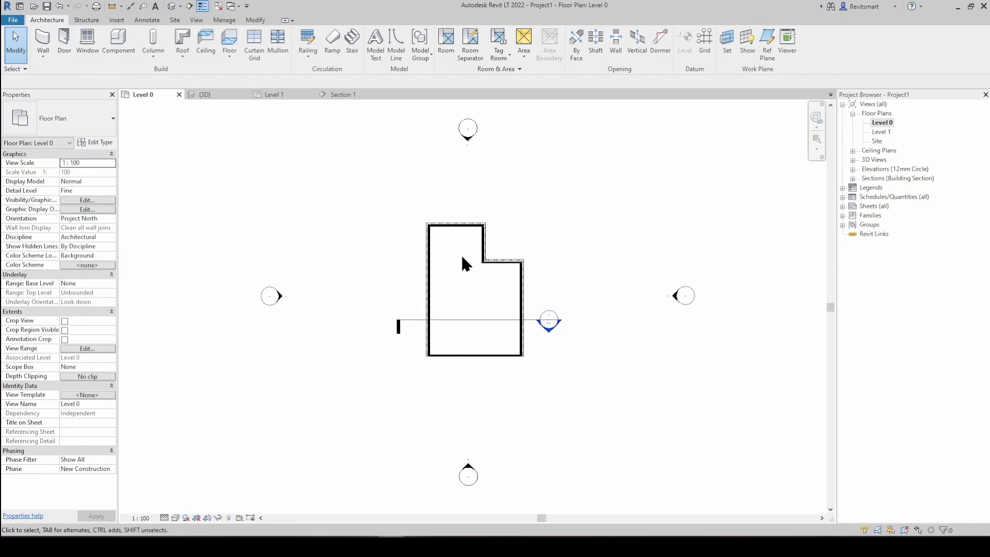
{"action": "scroll", "coordinate": [450, 363], "scroll_direction": "up", "scroll_amount": 4}
{"action": "left_click", "coordinate": [381, 361]}
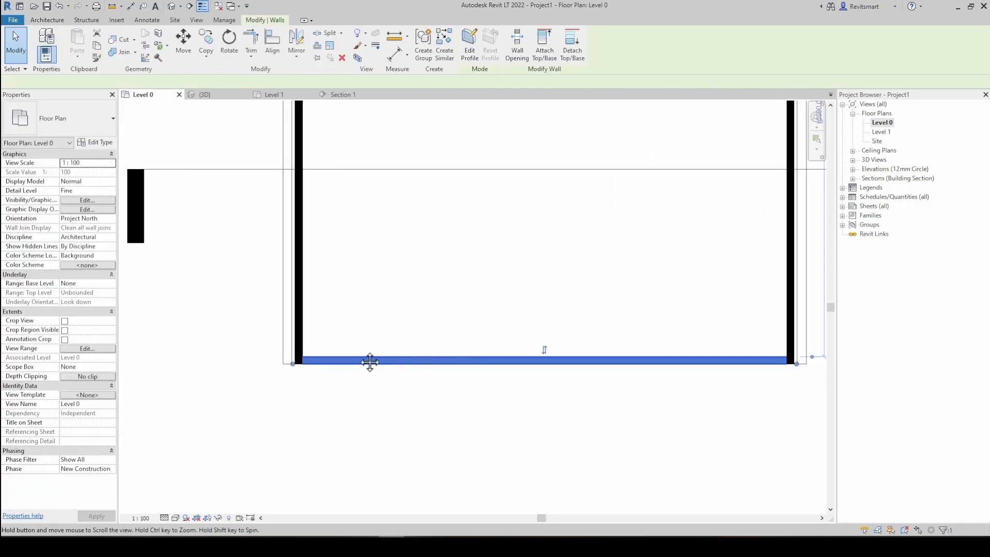
{"action": "scroll", "coordinate": [396, 345], "scroll_direction": "down", "scroll_amount": 2}
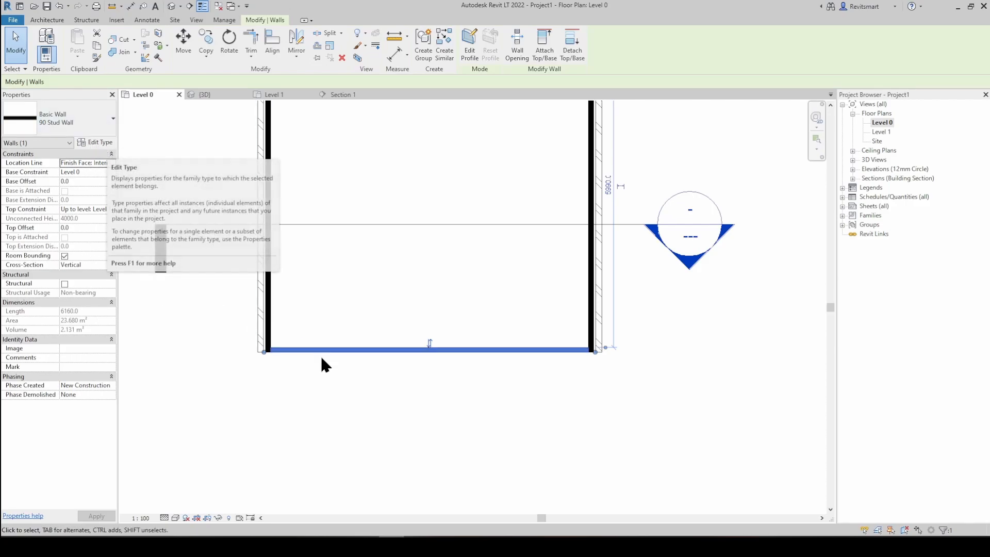
{"action": "scroll", "coordinate": [330, 347], "scroll_direction": "up", "scroll_amount": 3}
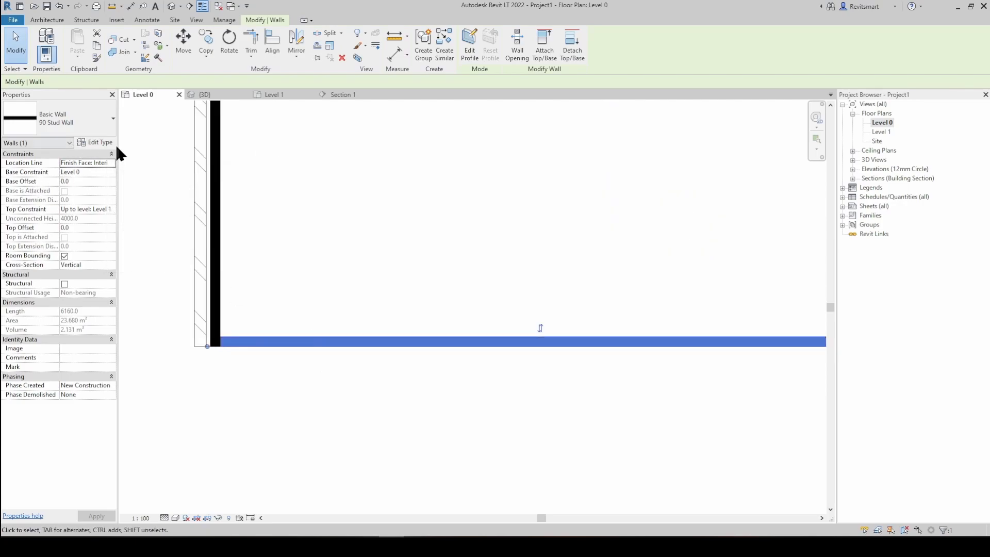
{"action": "left_click", "coordinate": [97, 140]}
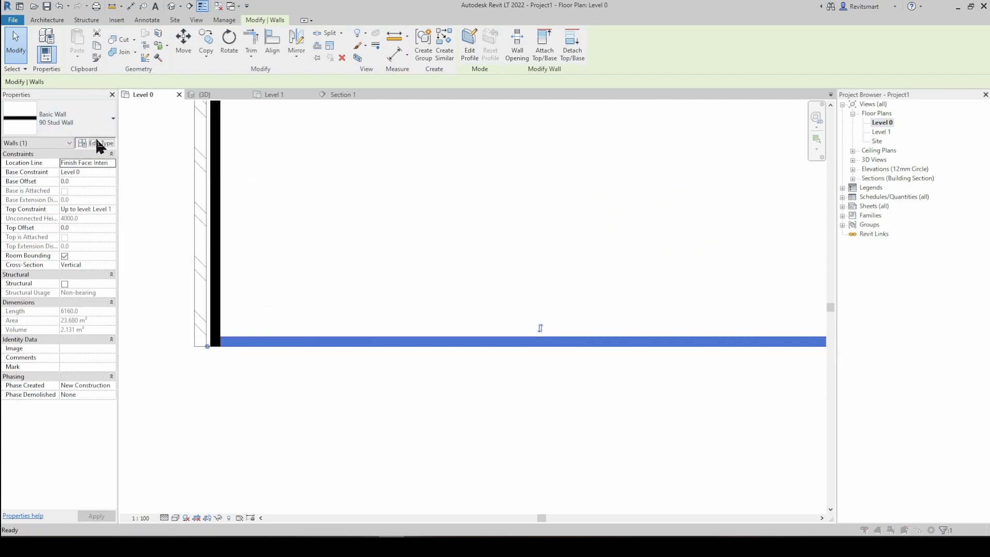
{"action": "left_click", "coordinate": [620, 249]}
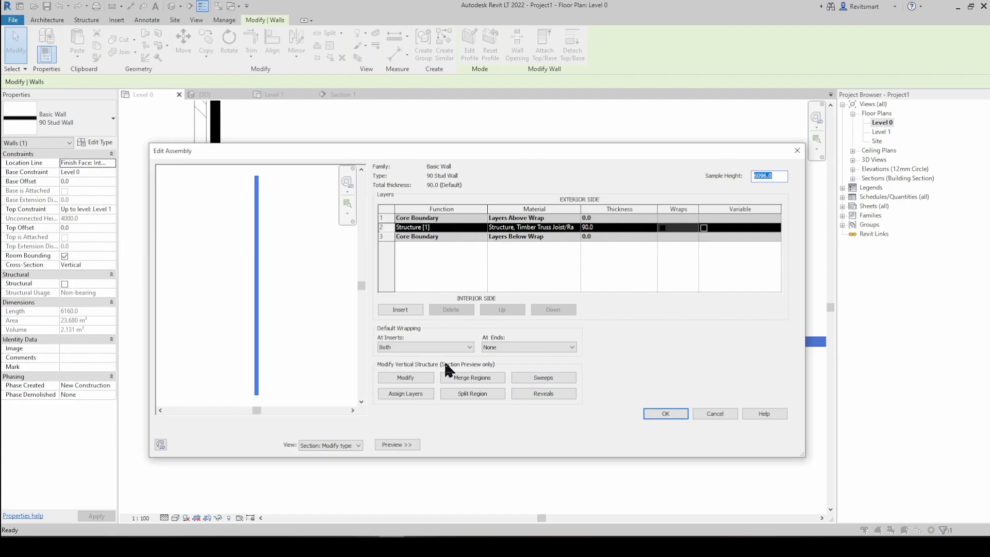
Step: Add a wall sweep to the 90 Stud Wall type using the profile Profiles_Fascia_Flat : 19x140mm on the exterior side, measured from the base
{"action": "left_click", "coordinate": [536, 377]}
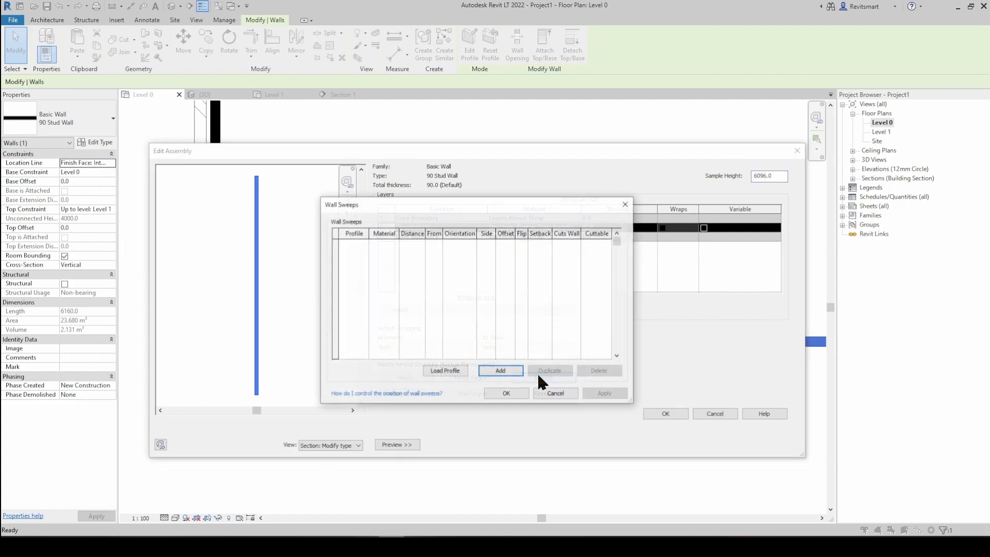
{"action": "left_click", "coordinate": [503, 371]}
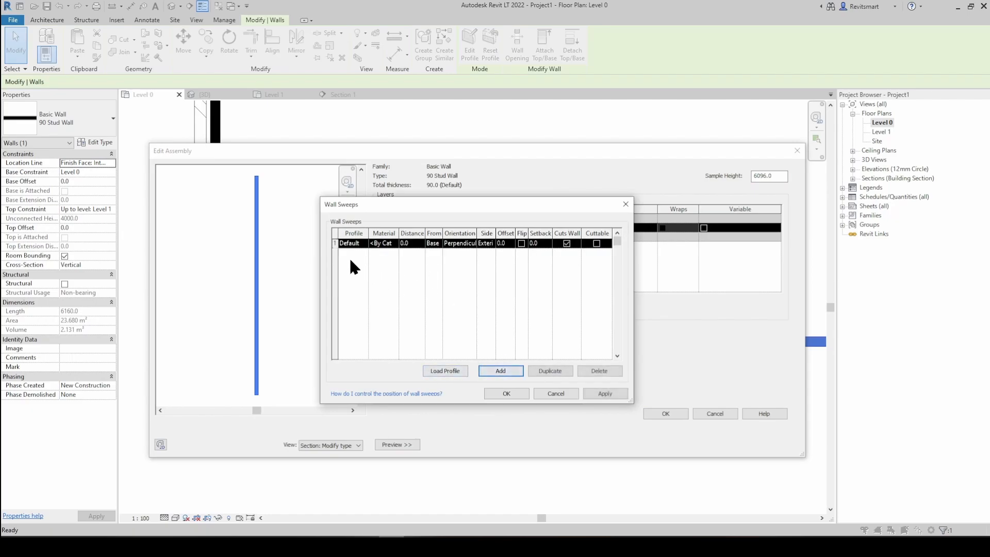
{"action": "left_click_drag", "start_coordinate": [367, 204], "coordinate": [300, 183]}
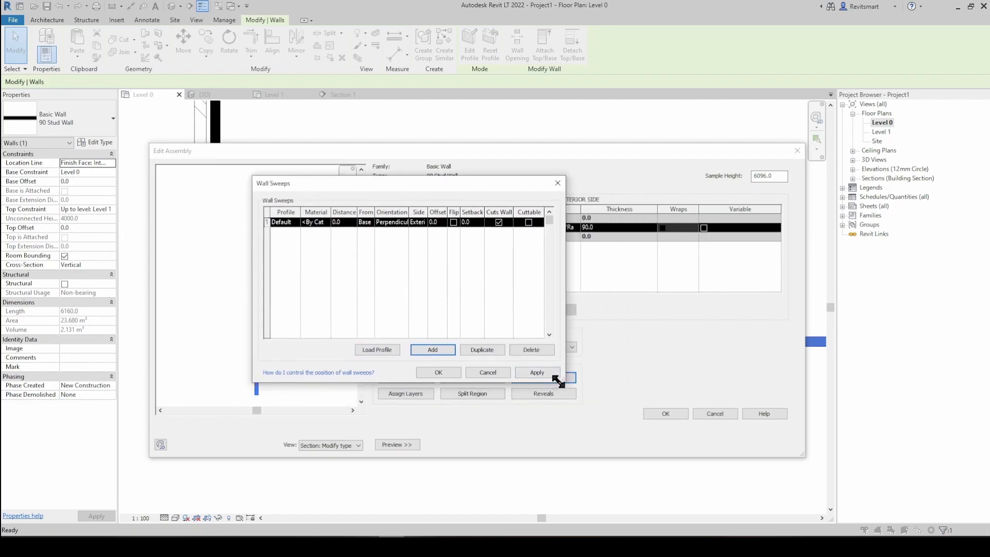
{"action": "left_click_drag", "start_coordinate": [561, 379], "coordinate": [691, 418]}
{"action": "left_click", "coordinate": [309, 223]}
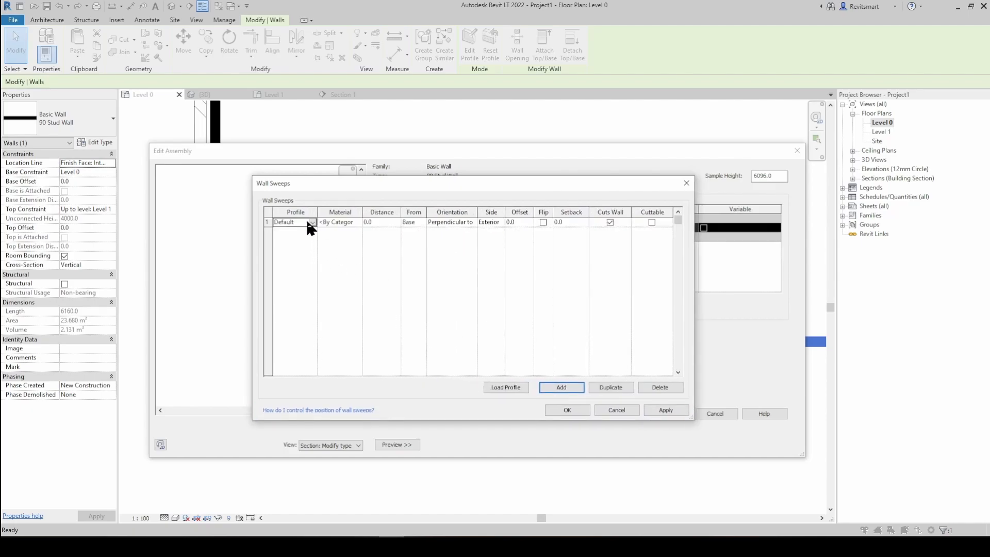
{"action": "left_click", "coordinate": [312, 222]}
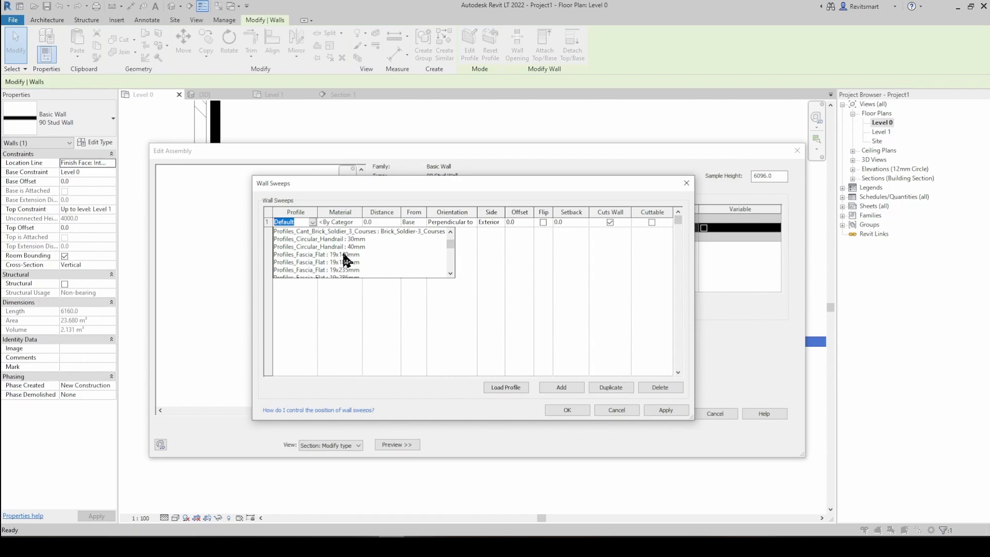
{"action": "left_click", "coordinate": [344, 255]}
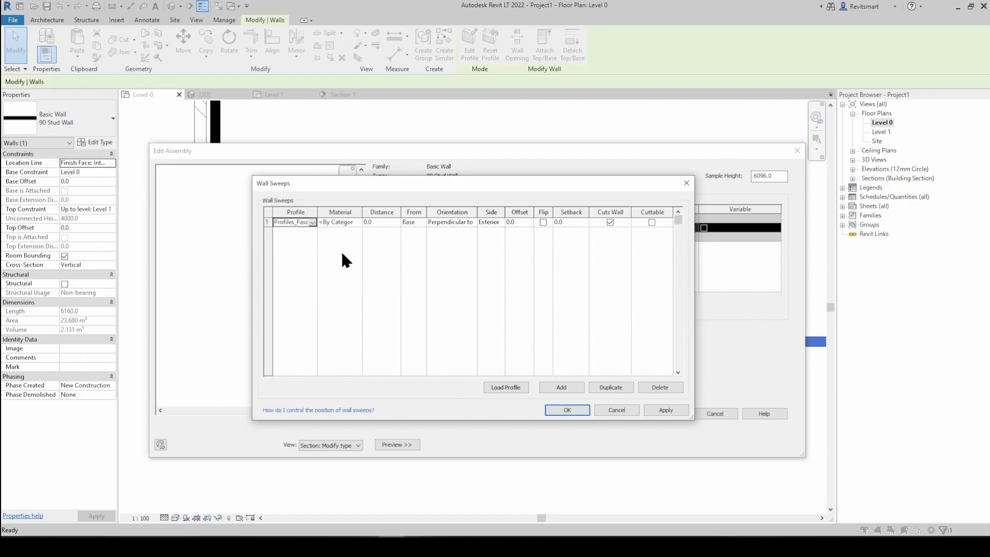
{"action": "left_click_drag", "start_coordinate": [392, 188], "coordinate": [538, 160]}
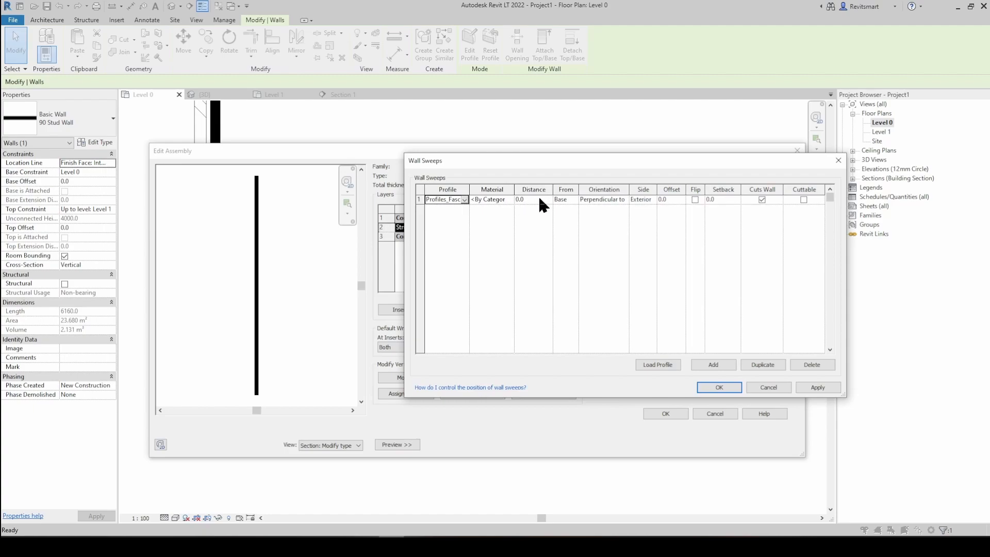
{"action": "left_click_drag", "start_coordinate": [526, 163], "coordinate": [500, 179]}
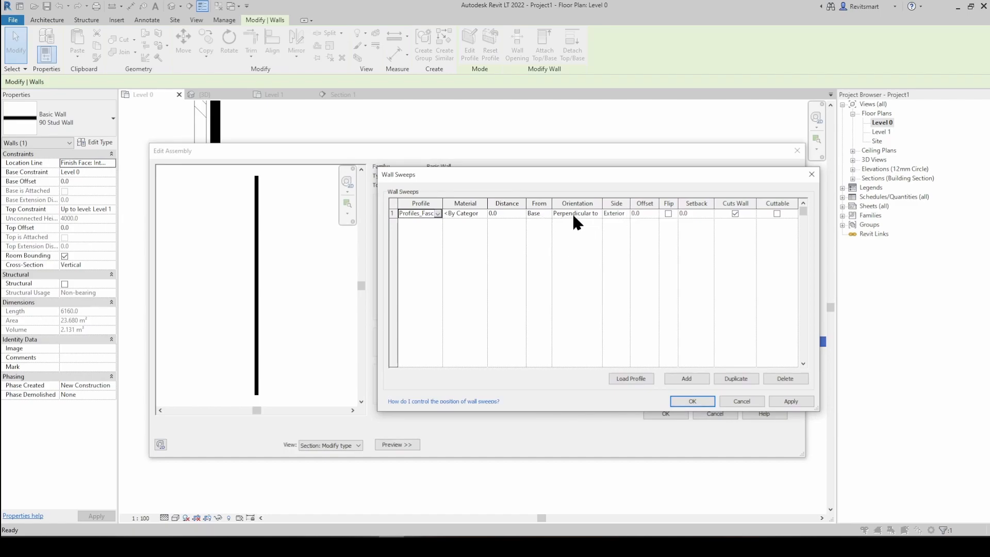
{"action": "left_click", "coordinate": [804, 400]}
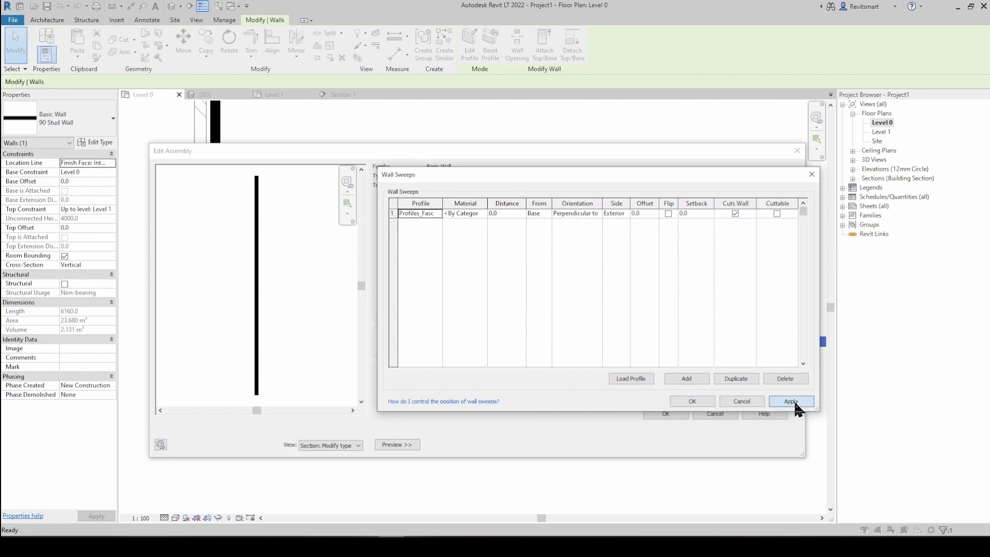
{"action": "left_click", "coordinate": [692, 401]}
Step: Set the exterior fascia sweep's distance from the wall base to 140 and apply it
{"action": "scroll", "coordinate": [213, 404], "scroll_direction": "up", "scroll_amount": 10}
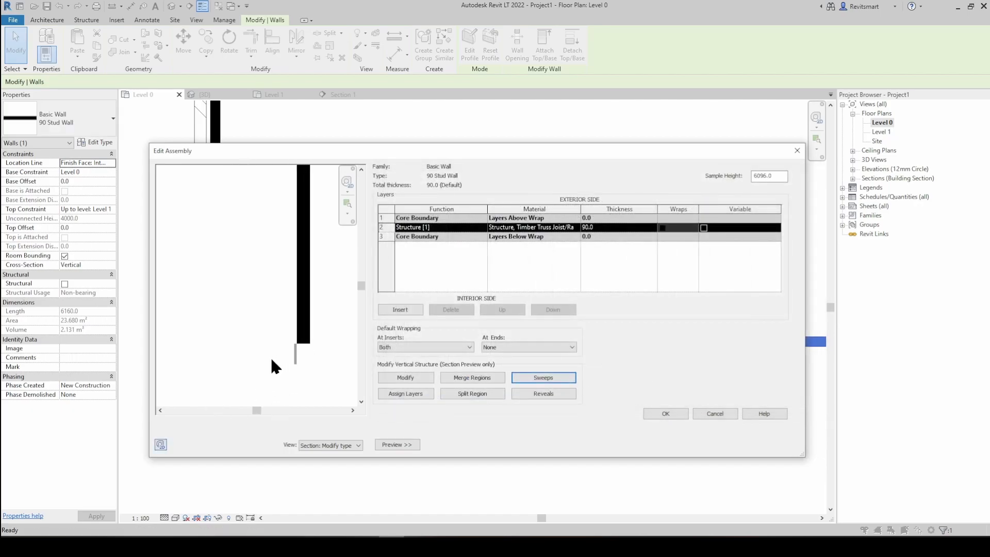
{"action": "scroll", "coordinate": [305, 344], "scroll_direction": "down", "scroll_amount": 2}
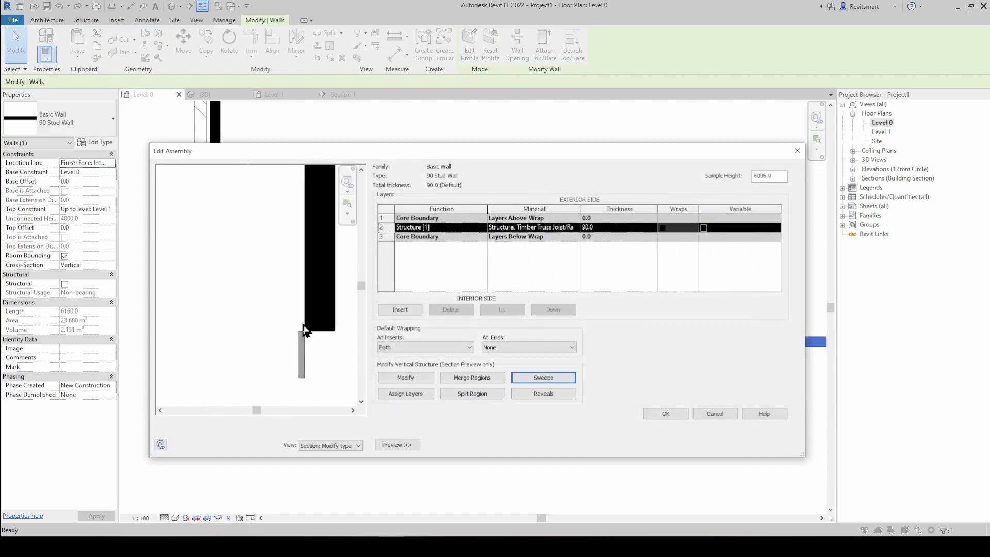
{"action": "middle_click_drag", "start_coordinate": [310, 345], "coordinate": [262, 355]}
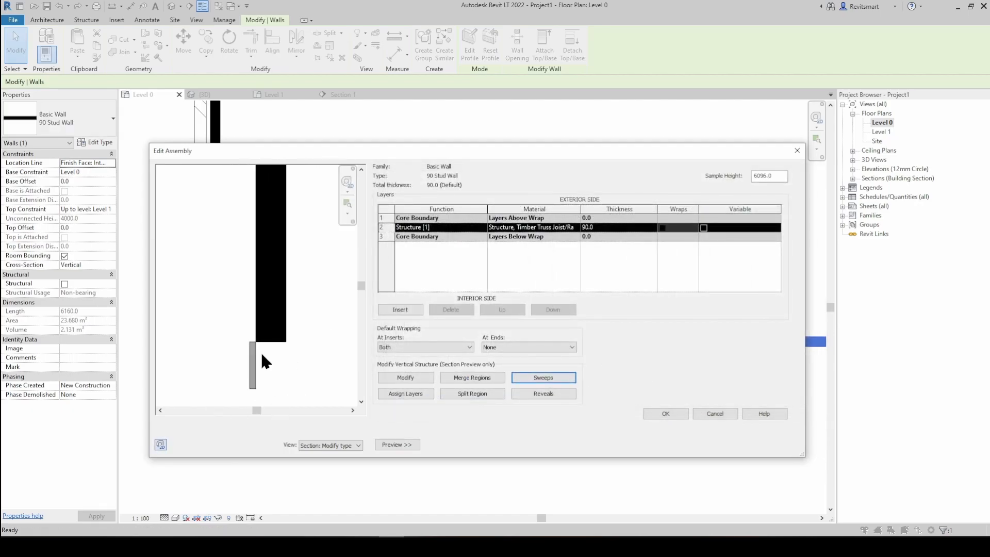
{"action": "left_click", "coordinate": [534, 377]}
{"action": "left_click", "coordinate": [511, 216]}
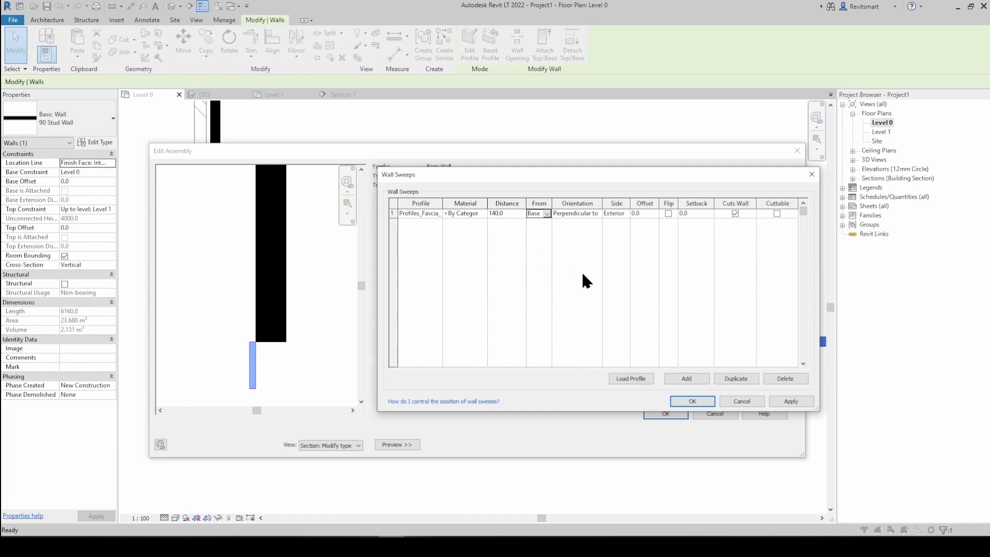
{"action": "left_click", "coordinate": [789, 401]}
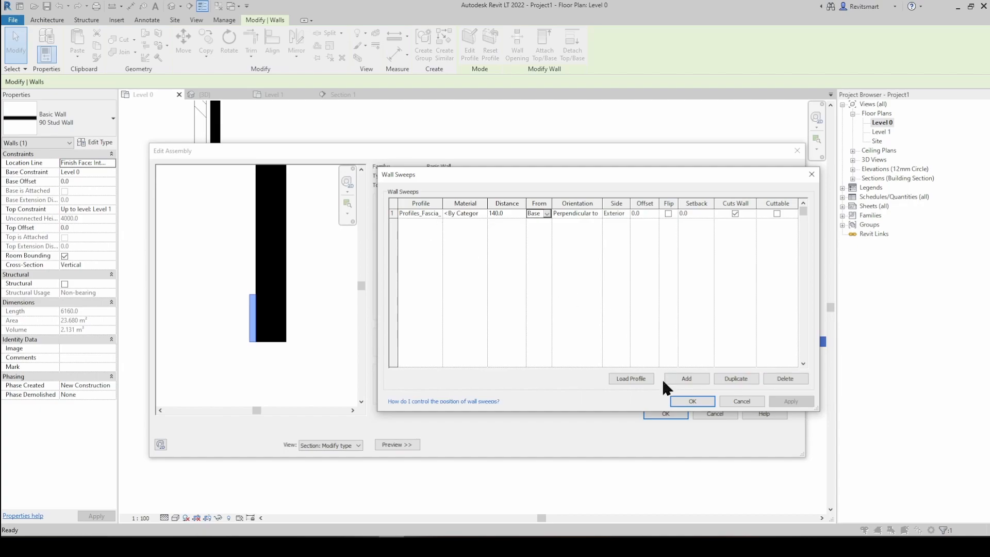
Step: Add a second wall sweep with the Profiles_Fascia_Flat : 19x140mm profile at a distance of 140 from the base
{"action": "left_click", "coordinate": [686, 379]}
{"action": "left_click", "coordinate": [435, 215]}
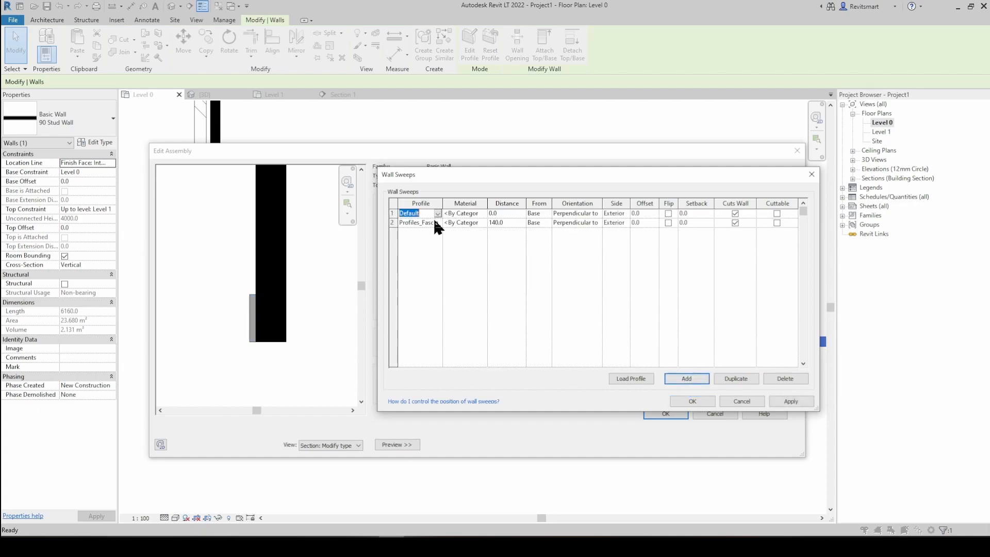
{"action": "left_click", "coordinate": [437, 213]}
{"action": "scroll", "coordinate": [469, 263], "scroll_direction": "down", "scroll_amount": 2}
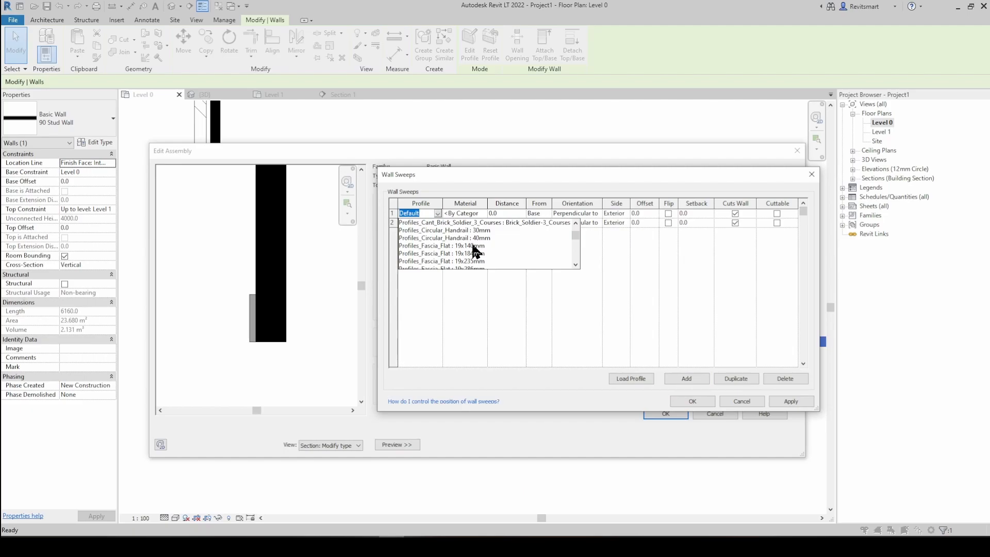
{"action": "left_click", "coordinate": [472, 249]}
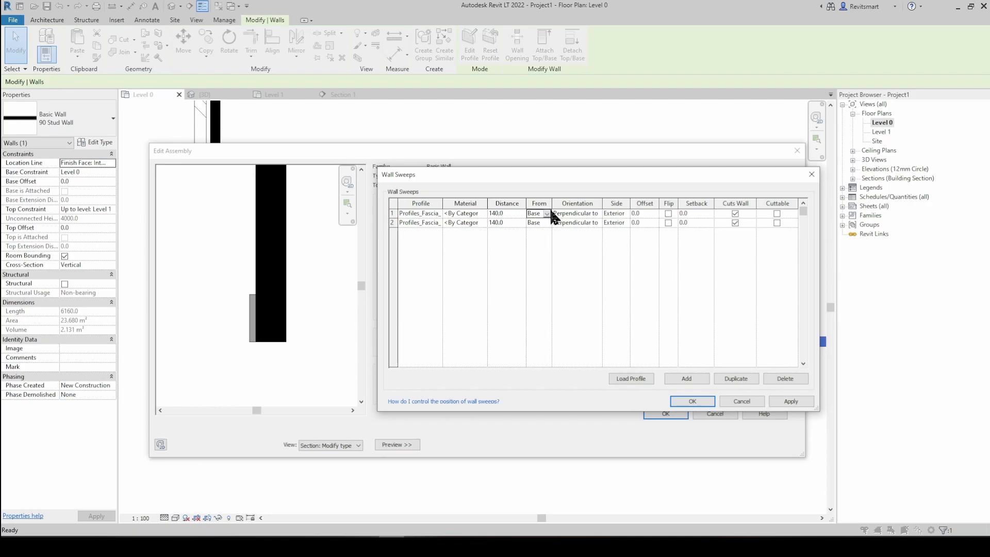
Step: Set the second sweep's side to Interior and accept the changes to the 90 Stud Wall type
{"action": "left_click", "coordinate": [625, 214]}
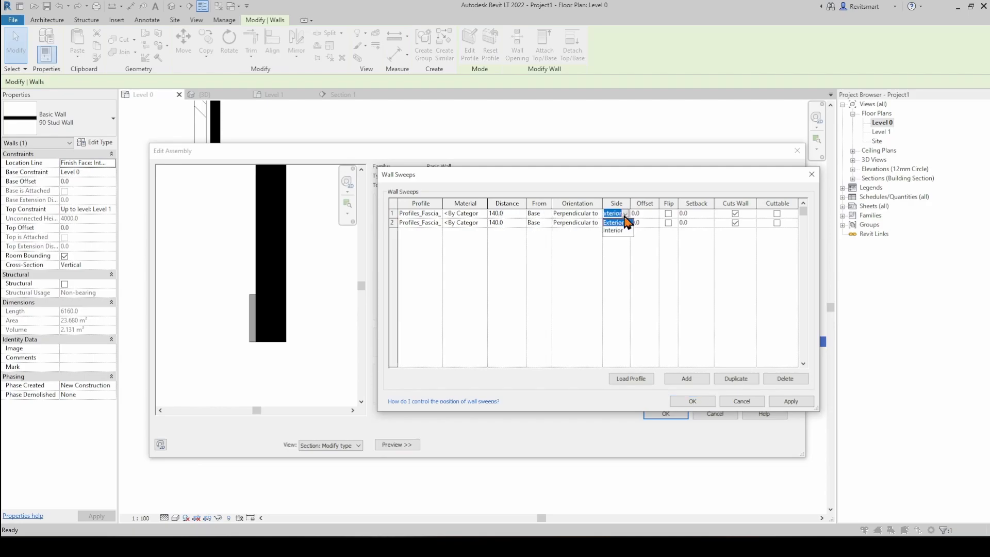
{"action": "left_click", "coordinate": [785, 401]}
{"action": "left_click", "coordinate": [684, 401]}
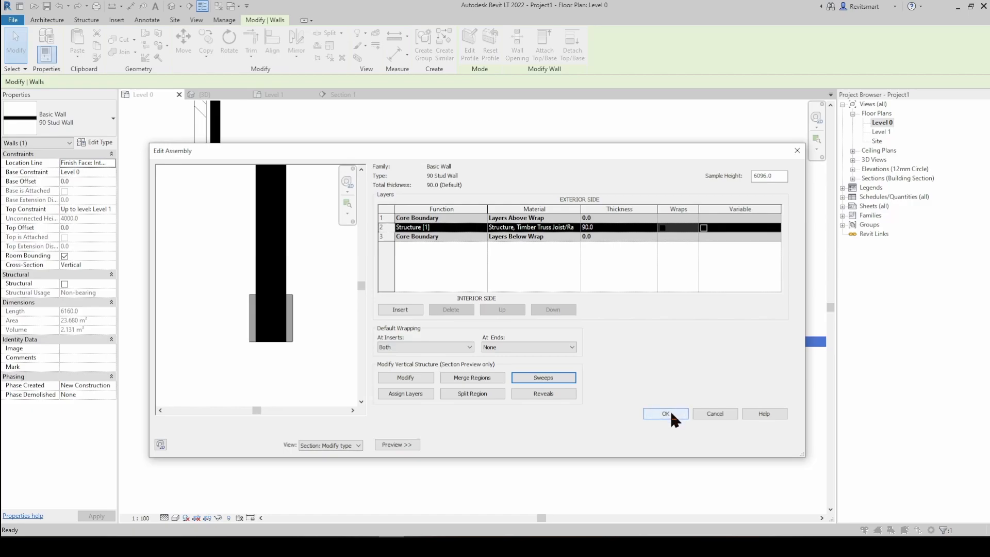
{"action": "left_click", "coordinate": [666, 414]}
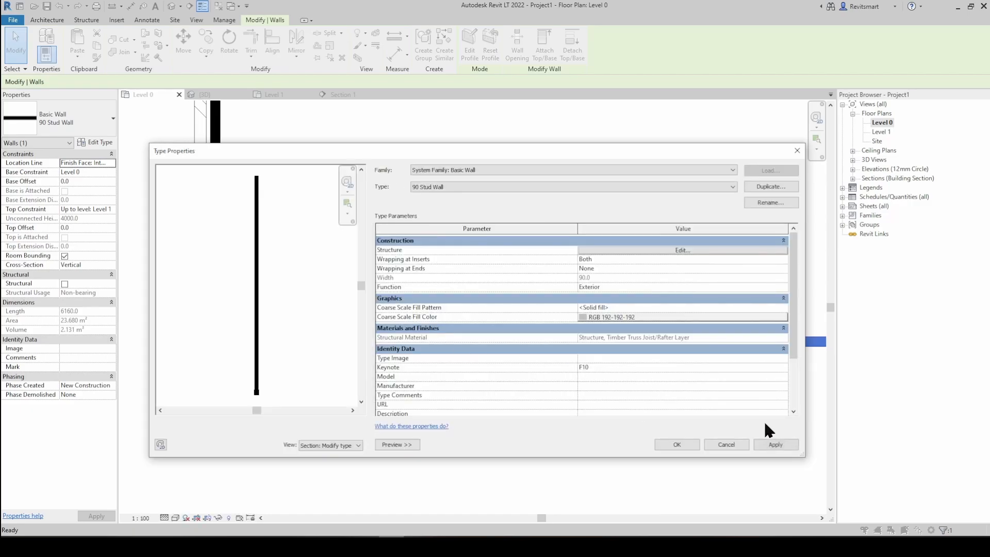
{"action": "left_click", "coordinate": [680, 443]}
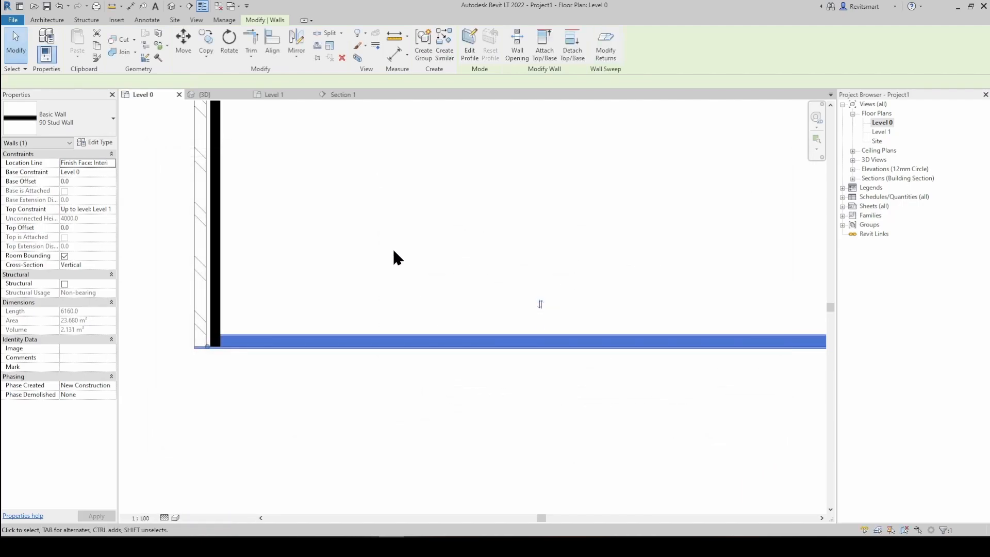
Step: Examine the fascia sweeps along the stud wall in the Level 0 plan and at the wall's base in the 3D view
{"action": "left_click", "coordinate": [400, 257]}
{"action": "scroll", "coordinate": [258, 339], "scroll_direction": "up", "scroll_amount": 4}
{"action": "scroll", "coordinate": [289, 338], "scroll_direction": "down", "scroll_amount": 3}
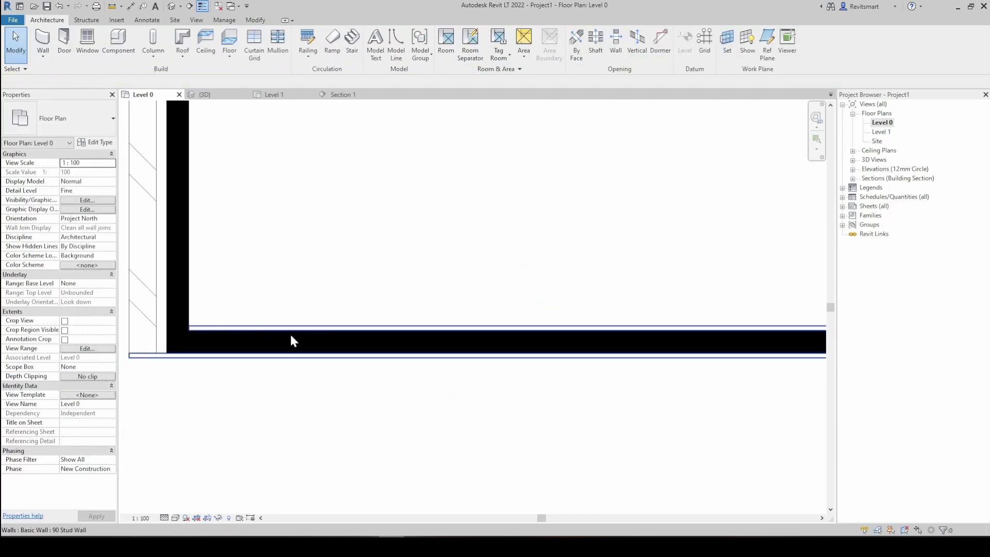
{"action": "left_click", "coordinate": [172, 7]}
{"action": "middle_click_drag", "start_coordinate": [499, 339], "coordinate": [608, 245], "text": "shift"}
{"action": "left_click", "coordinate": [476, 255]}
{"action": "scroll", "coordinate": [434, 299], "scroll_direction": "up", "scroll_amount": 1}
{"action": "scroll", "coordinate": [434, 299], "scroll_direction": "up", "scroll_amount": 3}
{"action": "middle_click_drag", "start_coordinate": [434, 299], "coordinate": [392, 279], "text": "shift"}
{"action": "key", "text": "Escape"}
{"action": "scroll", "coordinate": [542, 221], "scroll_direction": "down", "scroll_amount": 5}
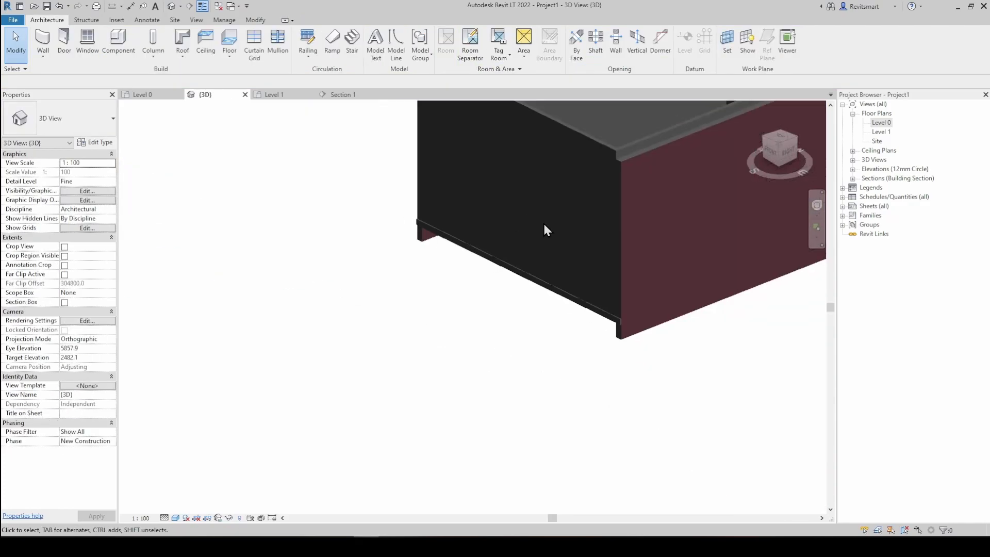
{"action": "middle_click_drag", "start_coordinate": [588, 230], "coordinate": [469, 317]}
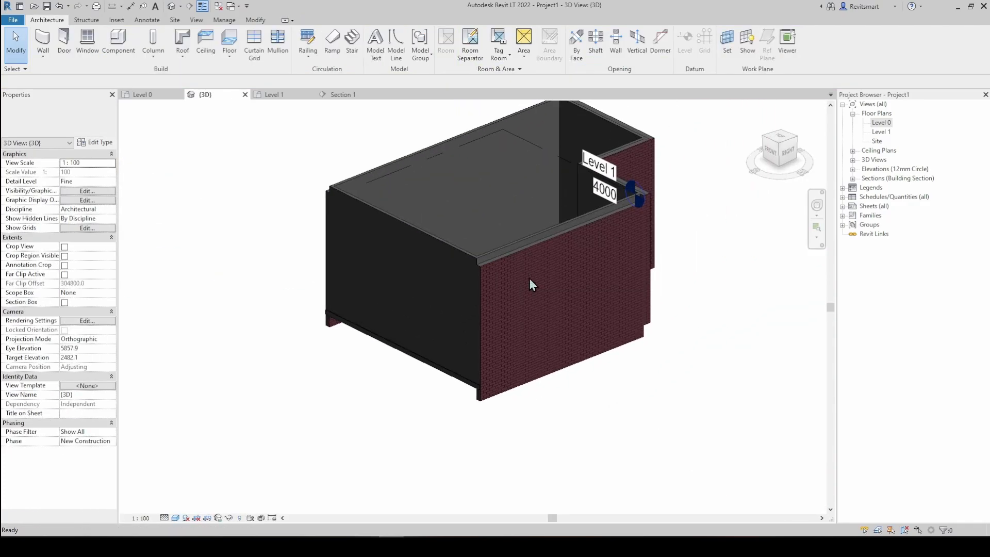
Step: Open the profile sketch of the front 90 Stud Wall for editing, viewed straight from the front
{"action": "middle_click_drag", "start_coordinate": [537, 281], "coordinate": [533, 314]}
{"action": "middle_click_drag", "start_coordinate": [448, 285], "coordinate": [514, 280], "text": "shift"}
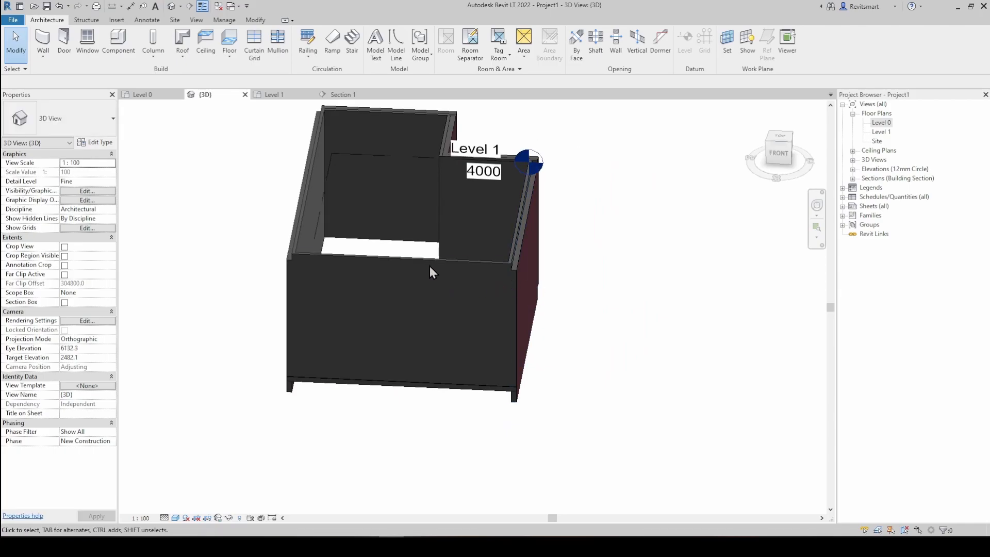
{"action": "left_click", "coordinate": [438, 272]}
{"action": "middle_click_drag", "start_coordinate": [404, 336], "coordinate": [395, 354], "text": "shift"}
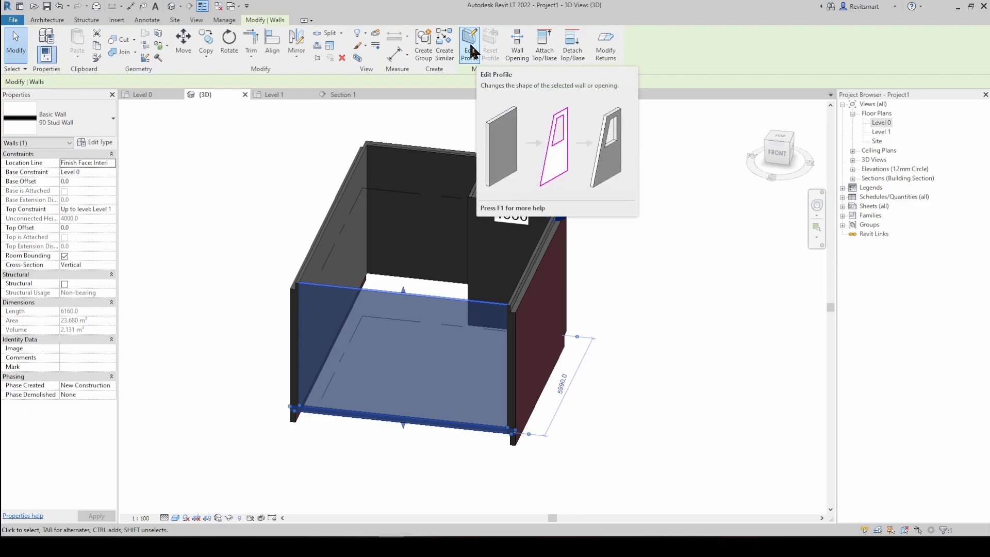
{"action": "key", "text": "Escape"}
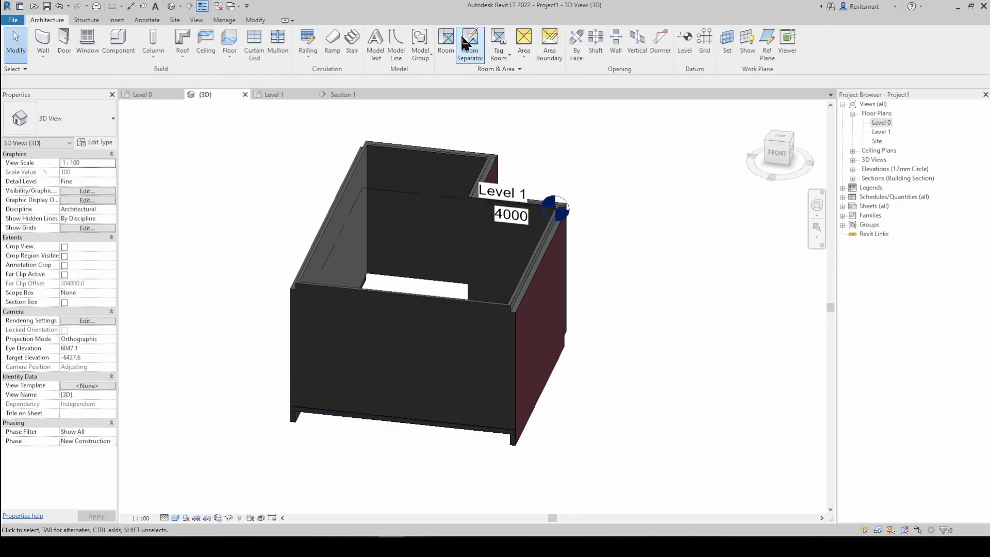
{"action": "left_click", "coordinate": [441, 303]}
{"action": "middle_click_drag", "start_coordinate": [441, 303], "coordinate": [503, 507], "text": "shift"}
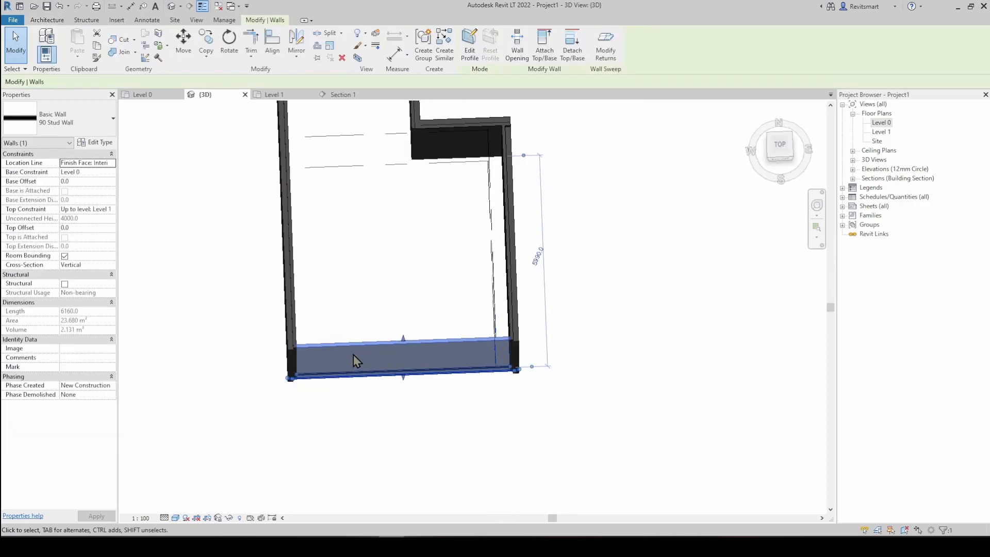
{"action": "middle_click_drag", "start_coordinate": [422, 220], "coordinate": [544, 322]}
{"action": "middle_click_drag", "start_coordinate": [506, 208], "coordinate": [482, 110], "text": "shift"}
{"action": "left_click", "coordinate": [468, 54]}
{"action": "middle_click_drag", "start_coordinate": [594, 388], "coordinate": [576, 271]}
{"action": "left_click", "coordinate": [776, 157]}
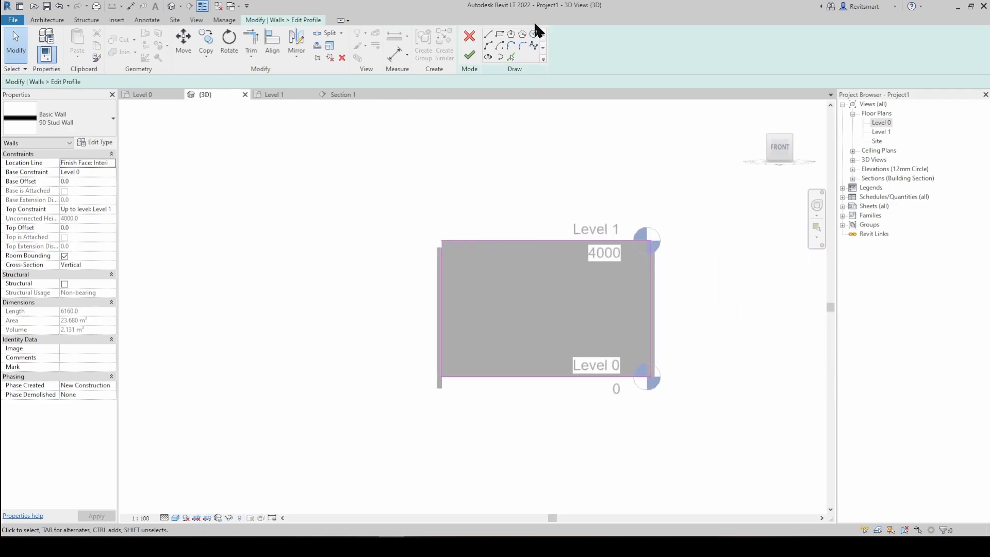
Step: Sketch a large circular opening in the wall profile, almost reaching the wall's upper and lower edges
{"action": "left_click", "coordinate": [533, 33]}
{"action": "left_click", "coordinate": [515, 302]}
{"action": "left_click", "coordinate": [440, 256]}
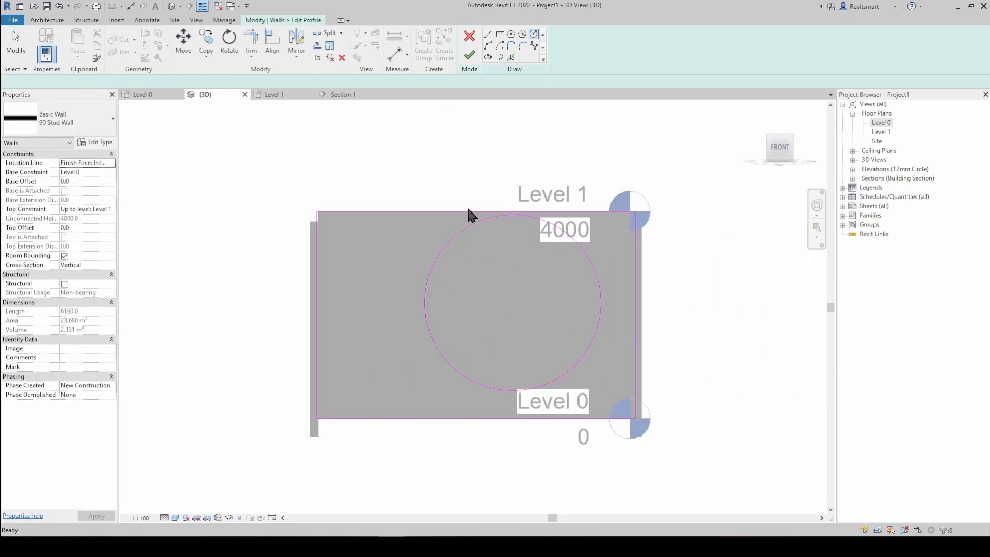
{"action": "key", "text": "Escape"}
{"action": "key", "text": "Escape"}
Step: Replace the profile's straight upper edge with an arc of about 3690 radius between the wall's upper corners and finish the profile
{"action": "left_click", "coordinate": [465, 211]}
{"action": "key", "text": "Escape"}
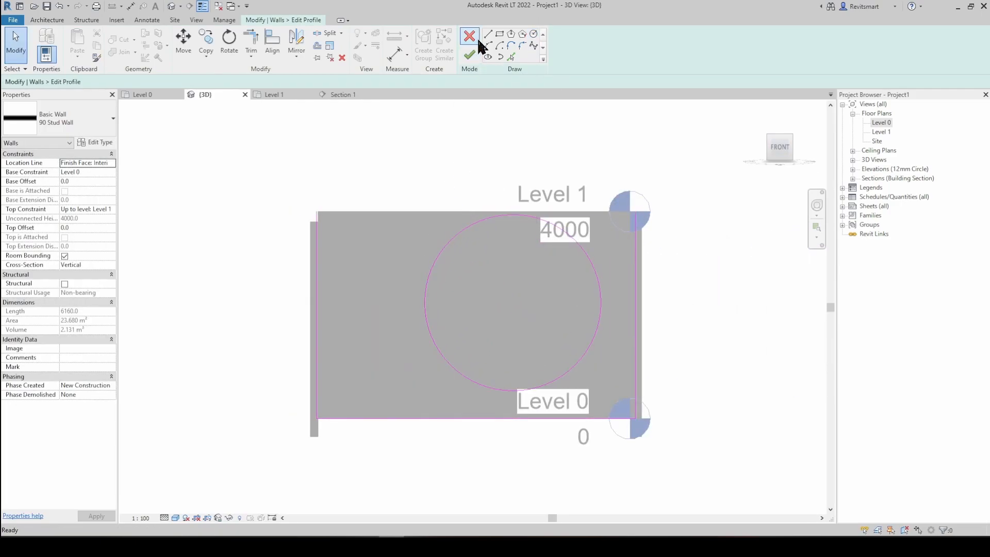
{"action": "left_click", "coordinate": [488, 46]}
{"action": "left_click", "coordinate": [317, 211]}
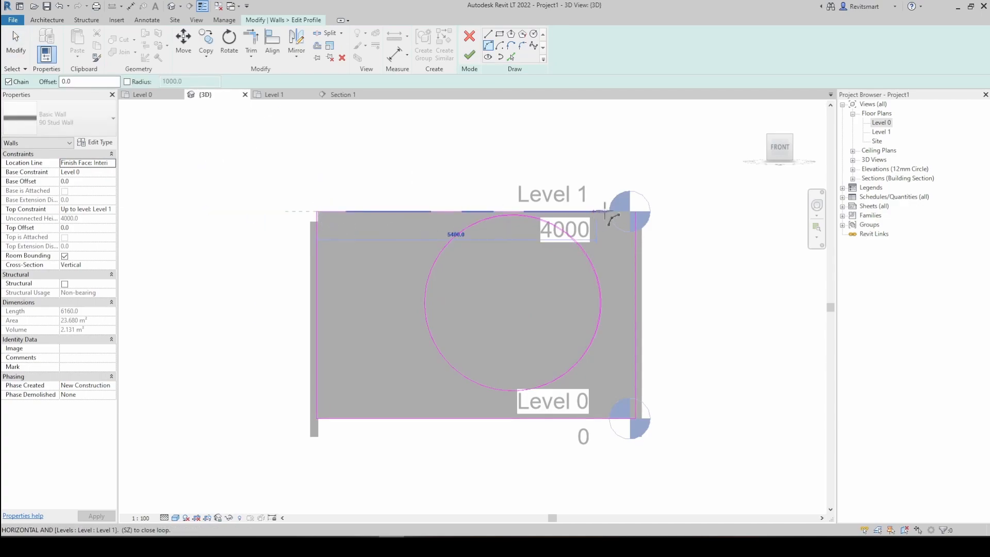
{"action": "left_click", "coordinate": [636, 211]}
{"action": "left_click", "coordinate": [497, 122]}
{"action": "key", "text": "Escape"}
{"action": "key", "text": "Escape"}
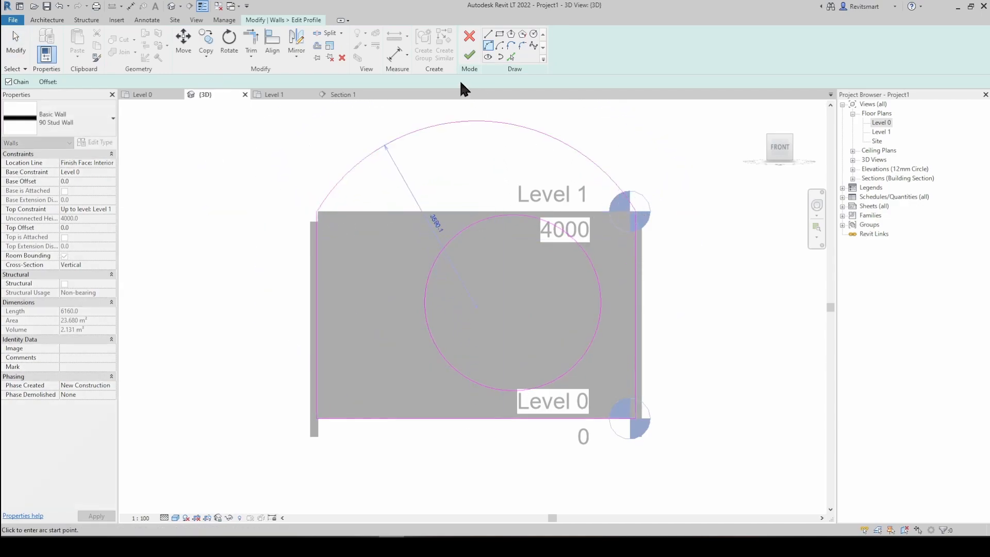
{"action": "left_click", "coordinate": [469, 56]}
Step: Reset the front stud wall's edited profile to its original rectangular shape
{"action": "middle_click_drag", "start_coordinate": [651, 255], "coordinate": [530, 206], "text": "shift"}
{"action": "key", "text": "Escape"}
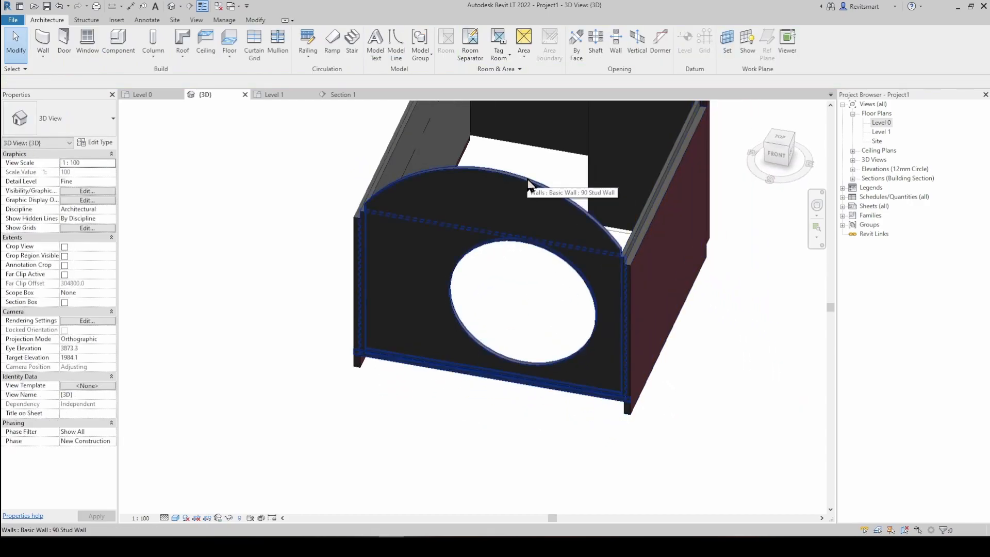
{"action": "left_click", "coordinate": [525, 178]}
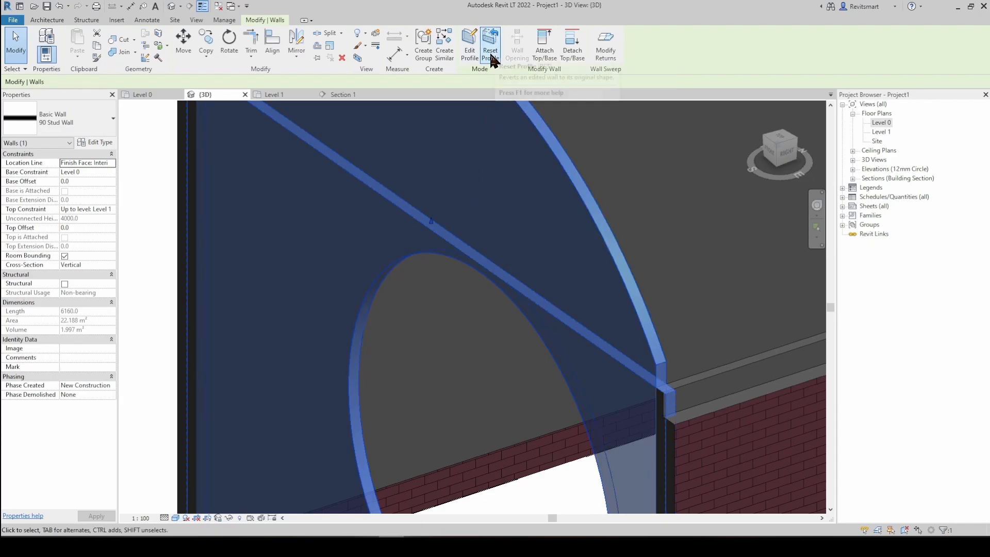
{"action": "left_click", "coordinate": [491, 52]}
{"action": "scroll", "coordinate": [583, 243], "scroll_direction": "down", "scroll_amount": 5}
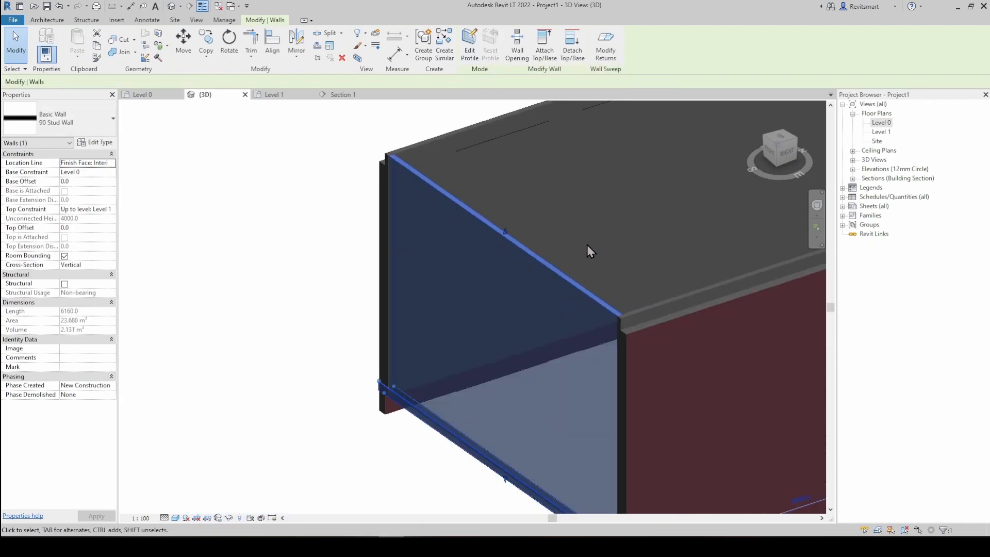
{"action": "scroll", "coordinate": [532, 265], "scroll_direction": "down", "scroll_amount": 2}
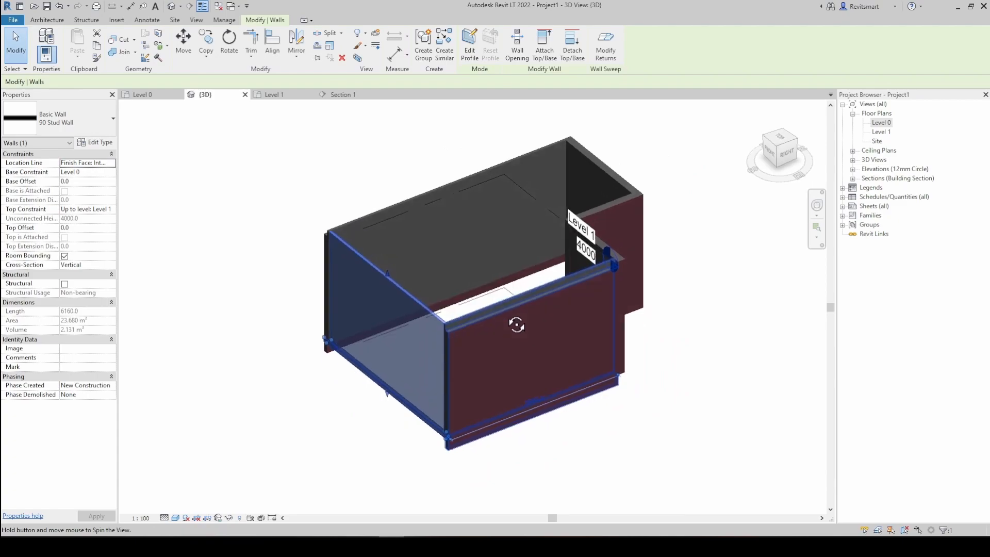
{"action": "key", "text": "Escape"}
Step: Start a floor on Level 0 from the top view and sketch a rectangular boundary enclosing the whole building
{"action": "left_click", "coordinate": [779, 138]}
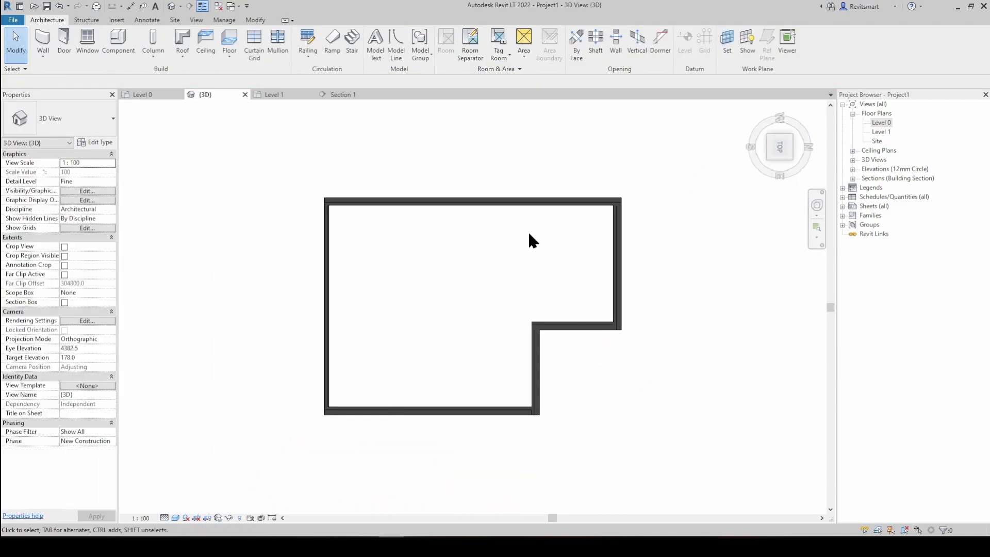
{"action": "key", "text": "s"}
{"action": "key", "text": "b"}
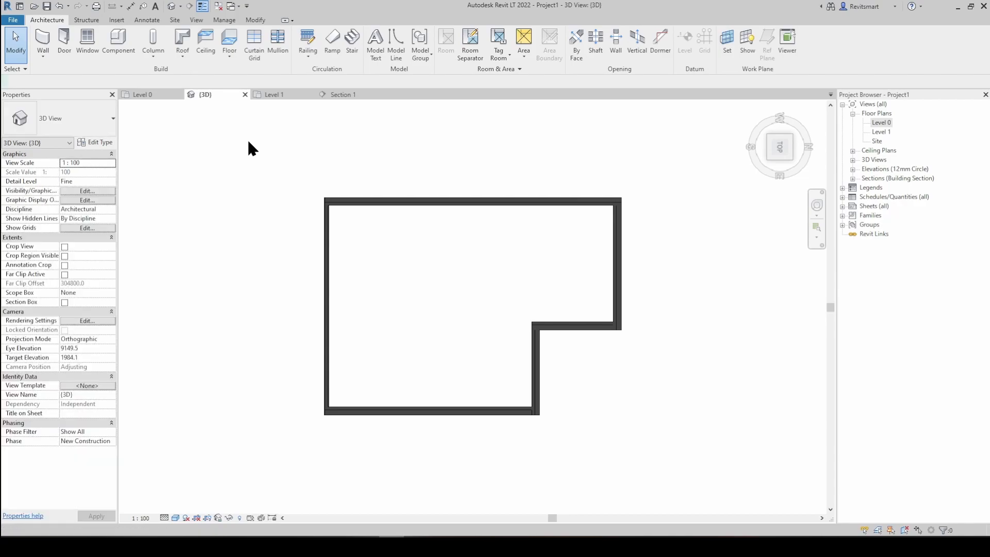
{"action": "left_click", "coordinate": [555, 34]}
{"action": "left_click", "coordinate": [228, 163]}
{"action": "left_click", "coordinate": [659, 455]}
{"action": "key", "text": "Escape"}
Step: Draw a slope arrow about 12700 long straight across the floor boundary, from one short edge to the opposite one
{"action": "left_click", "coordinate": [507, 45]}
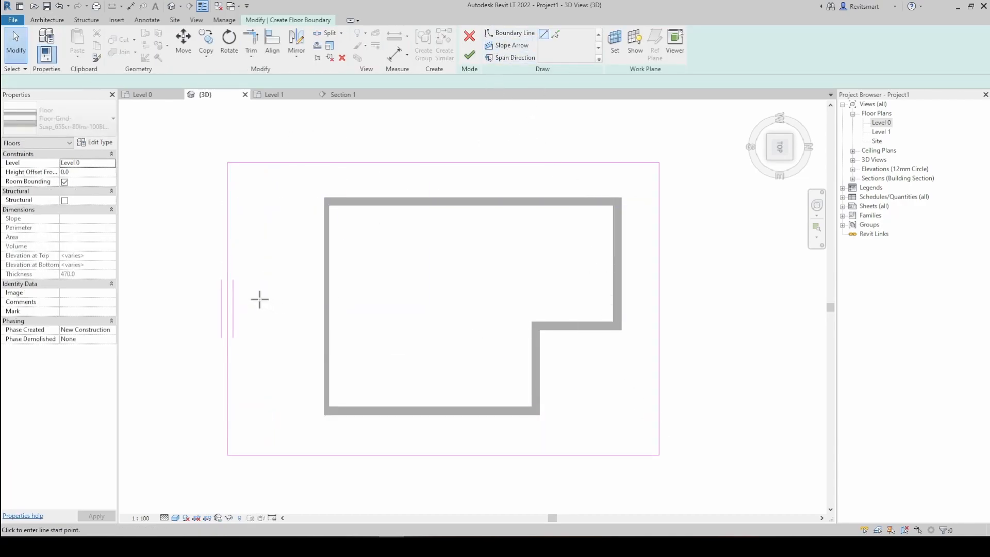
{"action": "left_click", "coordinate": [227, 290]}
{"action": "left_click", "coordinate": [659, 291]}
{"action": "key", "text": "Escape"}
Step: Set the slope arrow's slope to 30° and finish the floor
{"action": "left_click", "coordinate": [647, 287]}
{"action": "left_click", "coordinate": [94, 181]}
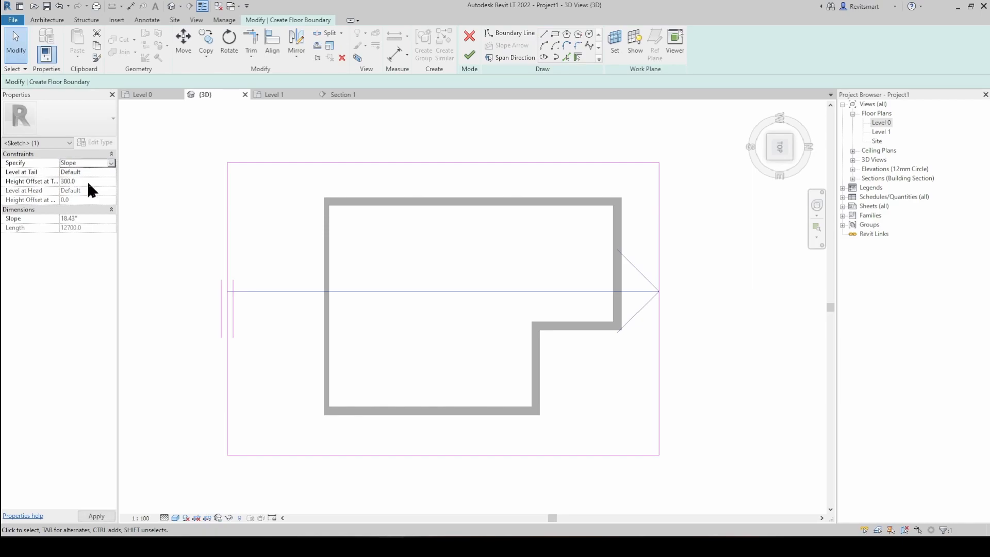
{"action": "left_click", "coordinate": [84, 219]}
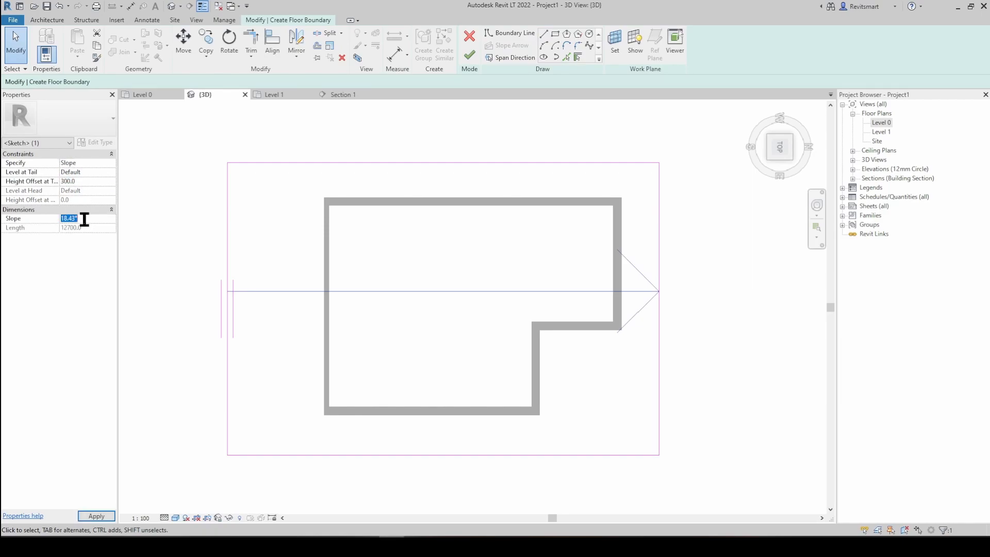
{"action": "type", "text": "30"}
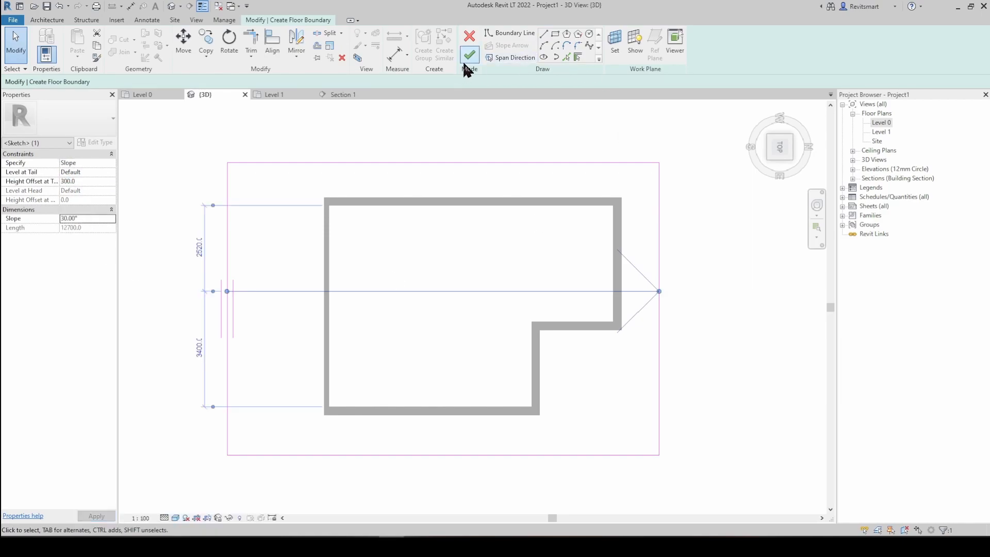
{"action": "left_click", "coordinate": [470, 55]}
Step: Raise the sloped floor clear of the walls, to a height offset of 3400 from Level 0
{"action": "middle_click_drag", "start_coordinate": [466, 345], "coordinate": [579, 261], "text": "shift"}
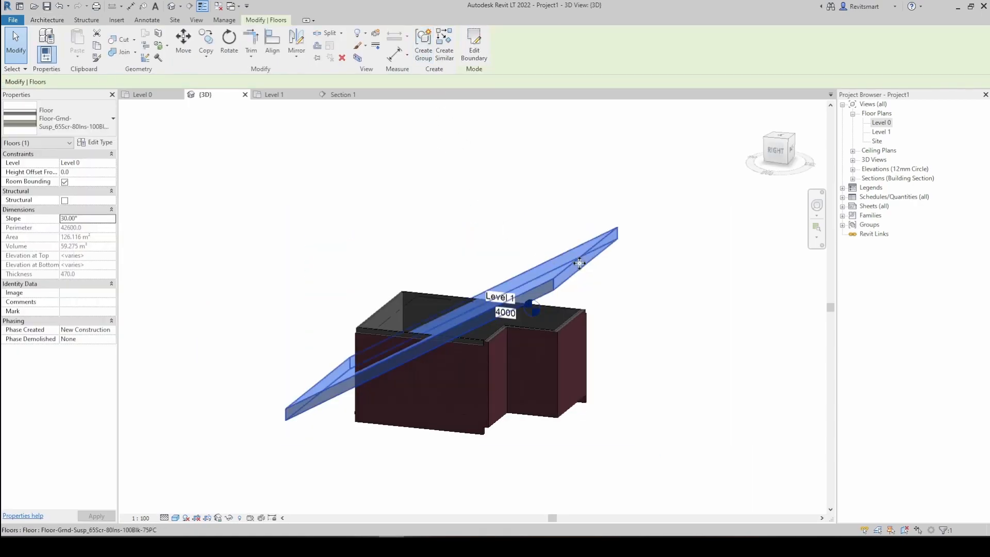
{"action": "left_click", "coordinate": [784, 149]}
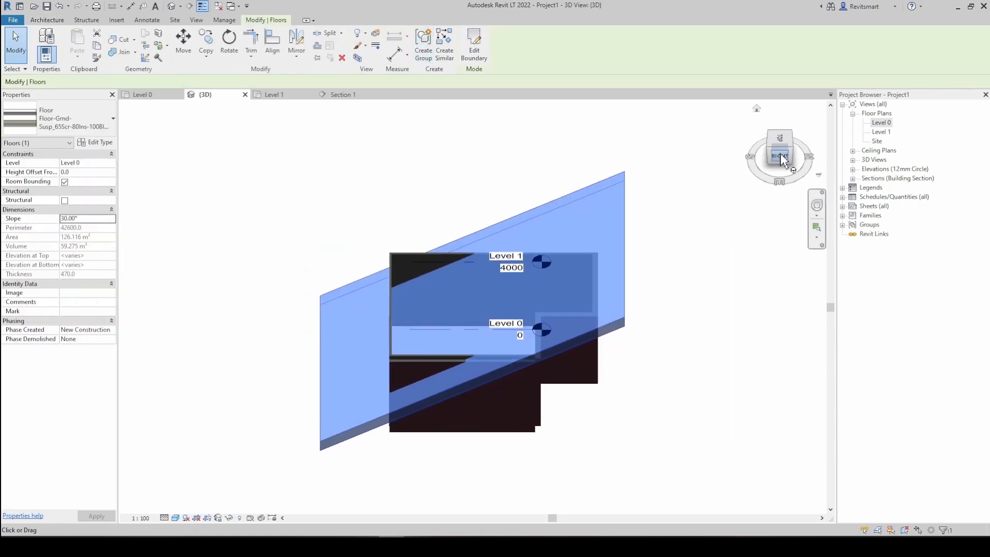
{"action": "key", "text": "Escape"}
{"action": "key", "text": "Escape"}
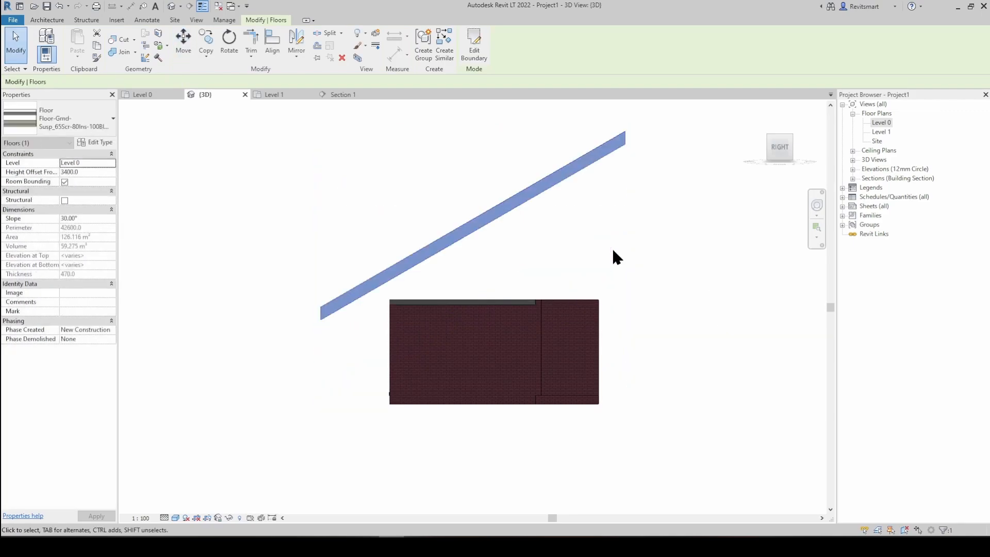
Step: Select the whole chain of six walls and attach their tops to the sloped floor above
{"action": "middle_click_drag", "start_coordinate": [504, 306], "coordinate": [477, 365], "text": "shift"}
{"action": "scroll", "coordinate": [459, 326], "scroll_direction": "up", "scroll_amount": 2}
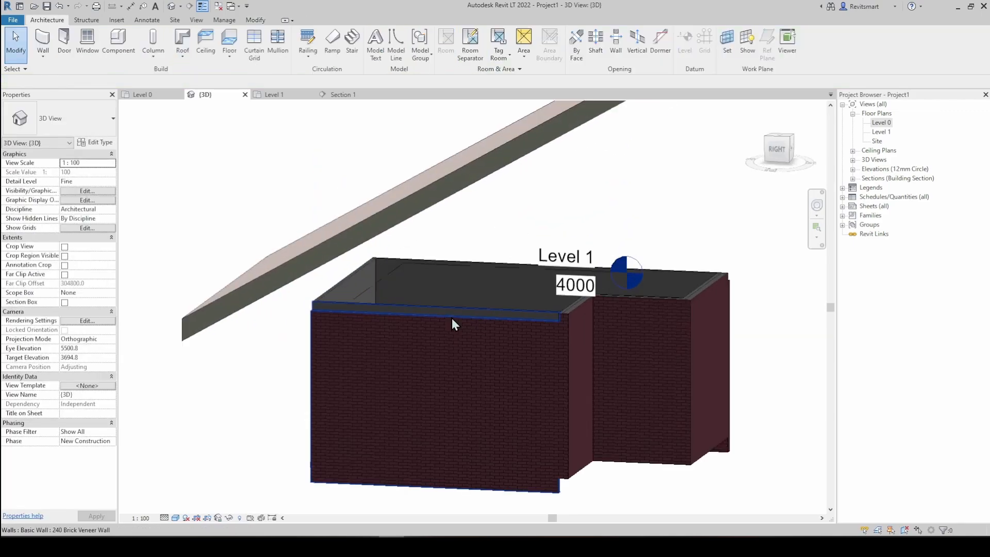
{"action": "key", "text": "Tab"}
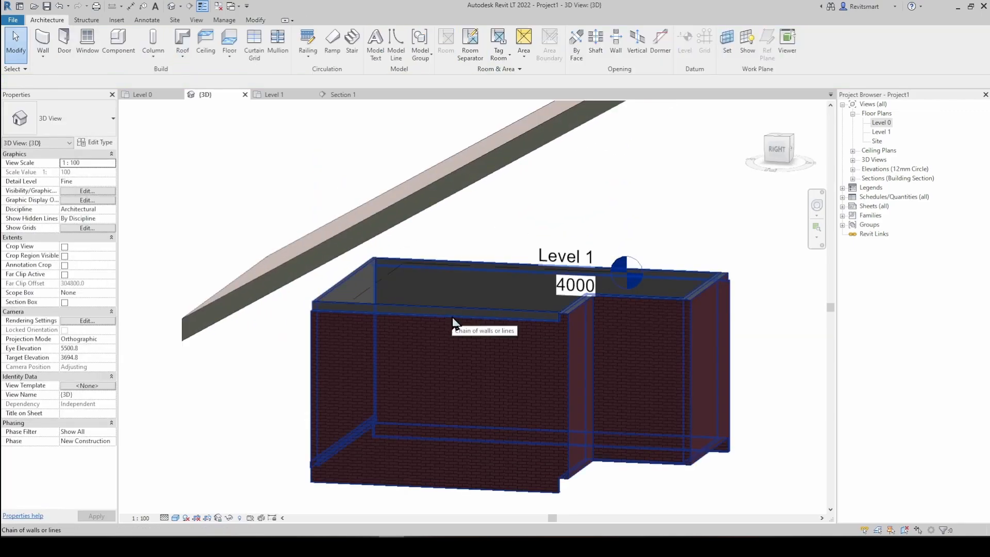
{"action": "left_click", "coordinate": [453, 319]}
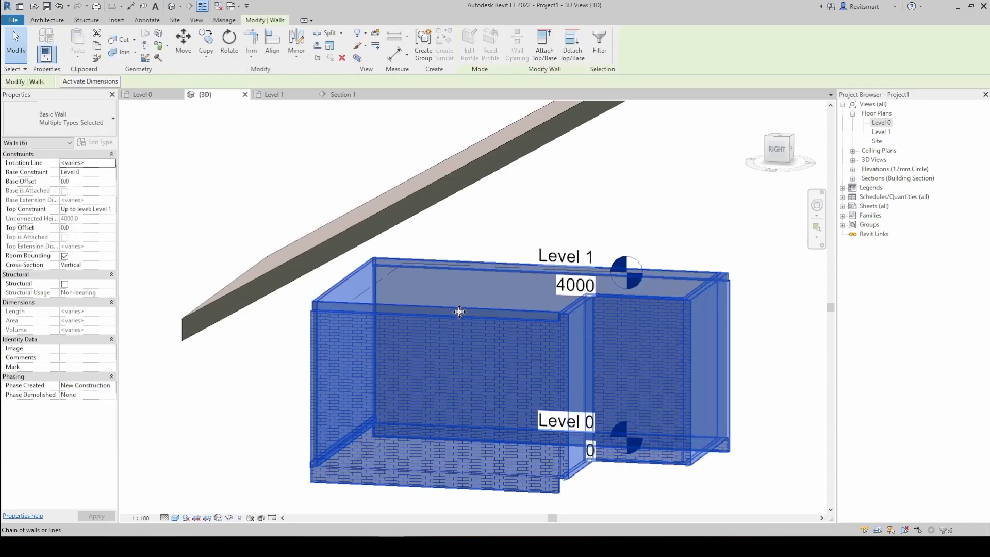
{"action": "scroll", "coordinate": [454, 313], "scroll_direction": "down", "scroll_amount": 2}
{"action": "middle_click_drag", "start_coordinate": [478, 347], "coordinate": [444, 259], "text": "shift"}
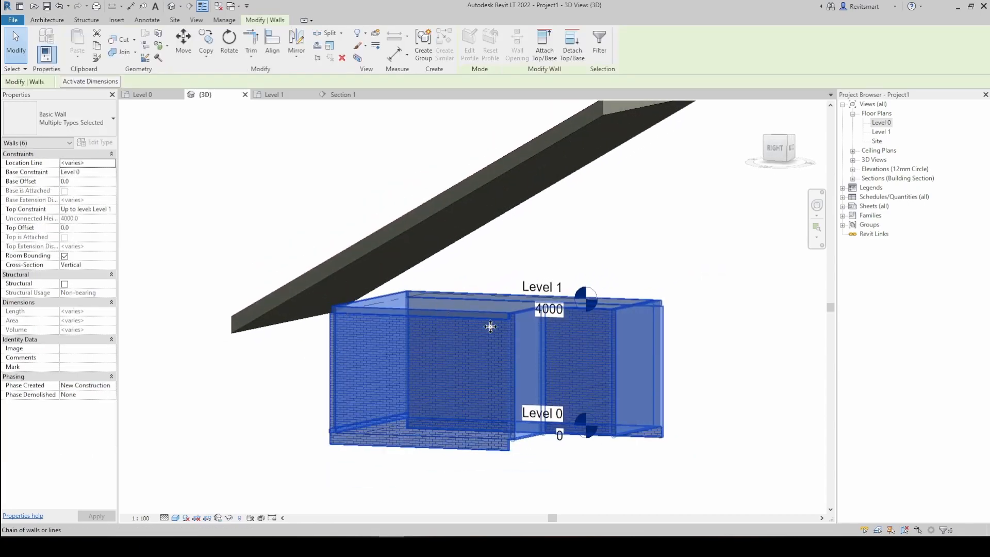
{"action": "left_click", "coordinate": [544, 39]}
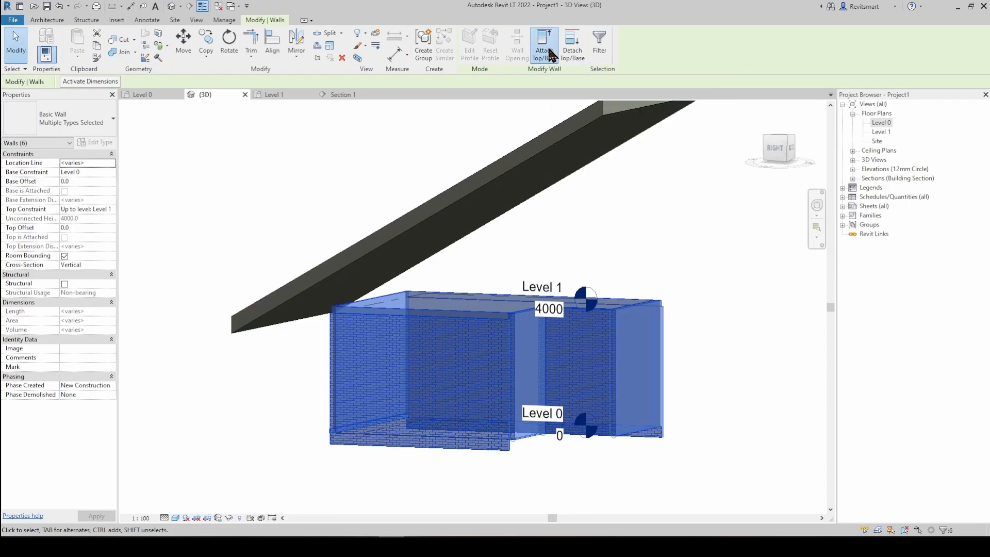
{"action": "left_click", "coordinate": [581, 129]}
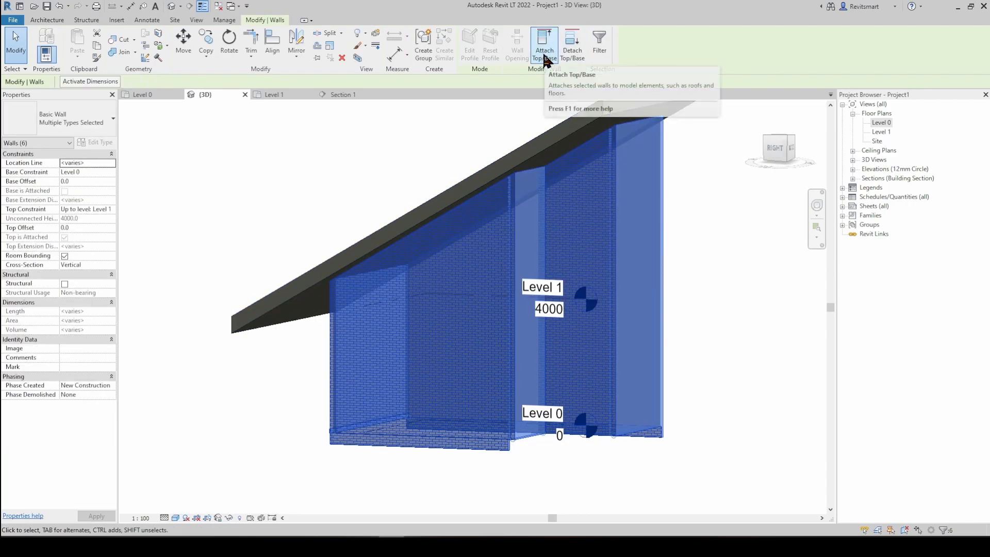
{"action": "middle_click_drag", "start_coordinate": [691, 260], "coordinate": [634, 330], "text": "shift"}
{"action": "key", "text": "Escape"}
Step: Examine the attached brick veneer wall and lower the sloped floor in the right side view
{"action": "left_click", "coordinate": [594, 204]}
{"action": "middle_click_drag", "start_coordinate": [588, 258], "coordinate": [564, 290], "text": "shift"}
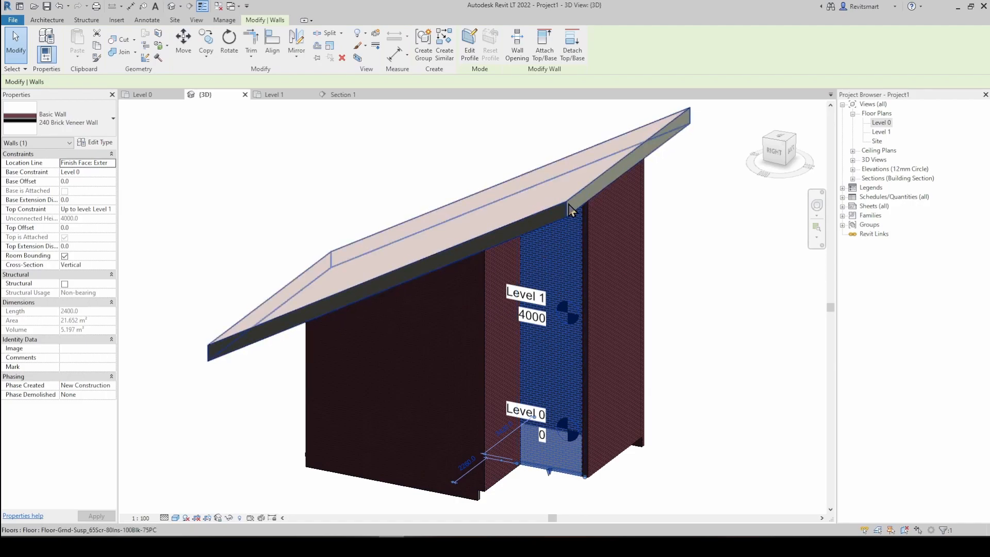
{"action": "left_click", "coordinate": [772, 154]}
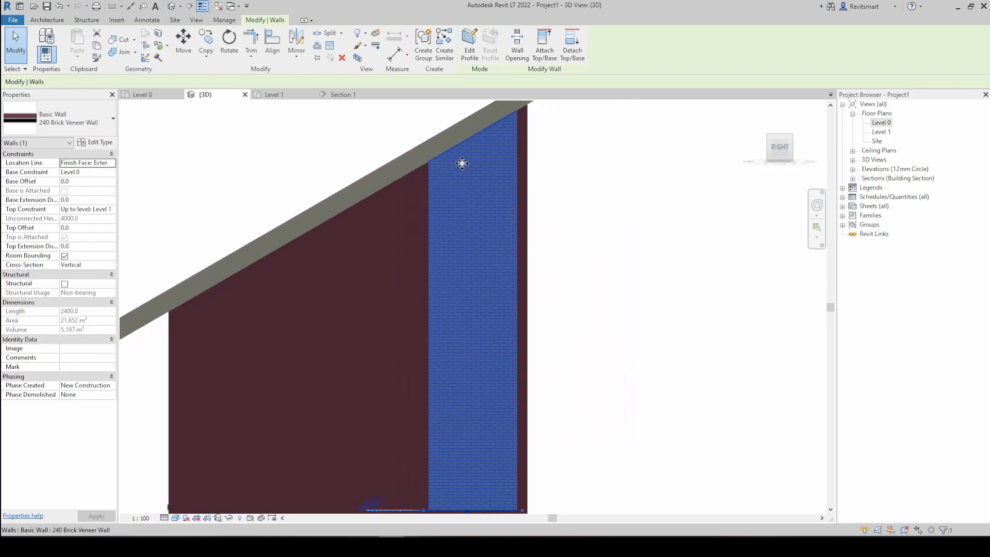
{"action": "left_click_drag", "start_coordinate": [532, 198], "coordinate": [551, 274]}
{"action": "middle_click_drag", "start_coordinate": [552, 274], "coordinate": [543, 280], "text": "shift"}
Step: Try to shift the sloped floor sideways off part of the attached walls, then cancel the move
{"action": "left_click_drag", "start_coordinate": [540, 243], "coordinate": [487, 223]}
{"action": "scroll", "coordinate": [508, 337], "scroll_direction": "up", "scroll_amount": 3}
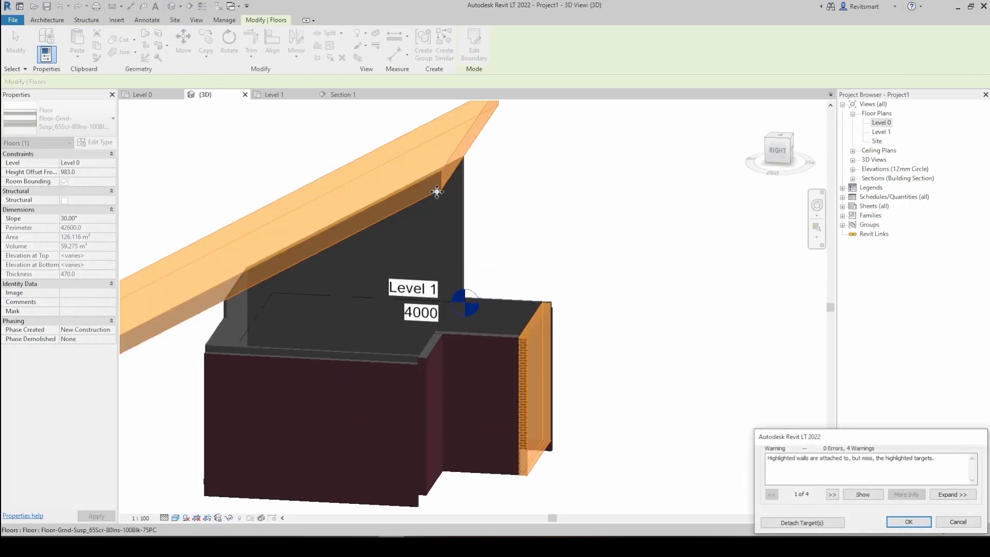
{"action": "middle_click_drag", "start_coordinate": [546, 289], "coordinate": [577, 234], "text": "shift"}
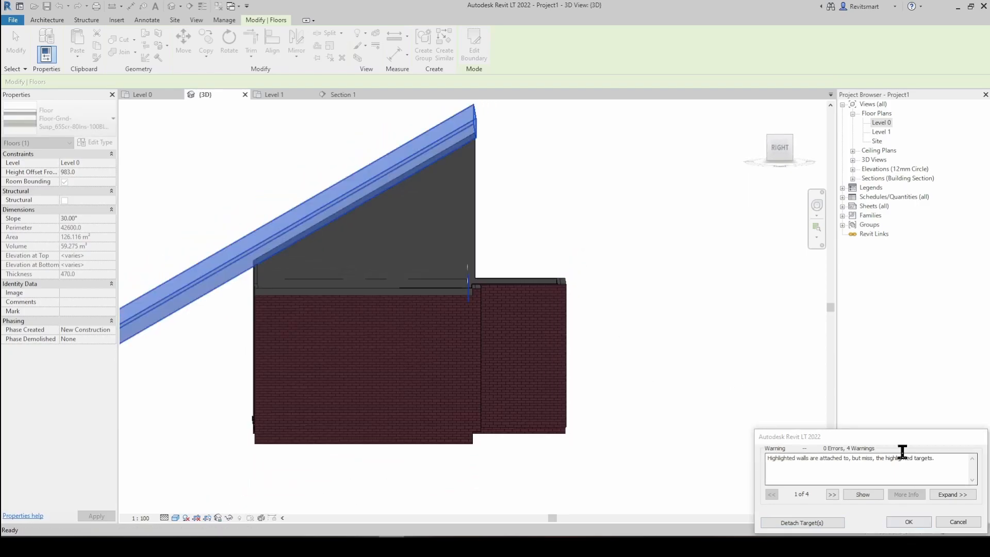
{"action": "left_click", "coordinate": [960, 520]}
Step: Select the whole chain of six walls and detach their tops from the sloped floor
{"action": "middle_click_drag", "start_coordinate": [621, 325], "coordinate": [569, 352]}
{"action": "middle_click_drag", "start_coordinate": [569, 351], "coordinate": [540, 346], "text": "shift"}
{"action": "key", "text": "Tab"}
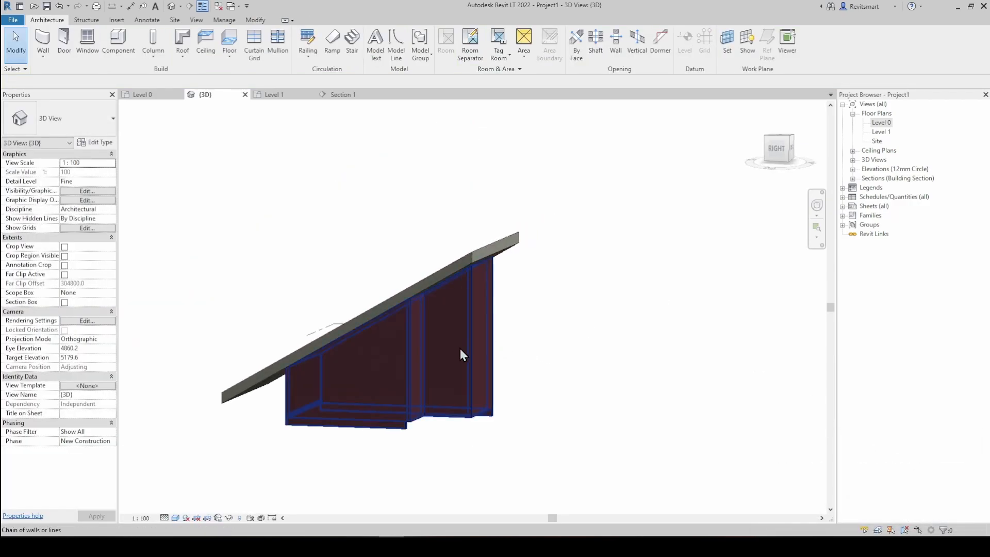
{"action": "left_click", "coordinate": [460, 349]}
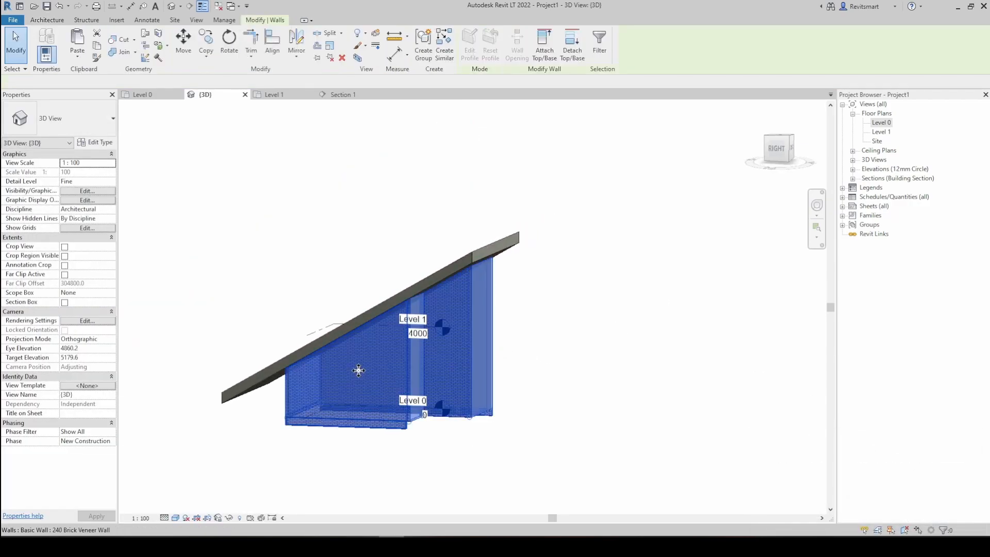
{"action": "left_click", "coordinate": [571, 49]}
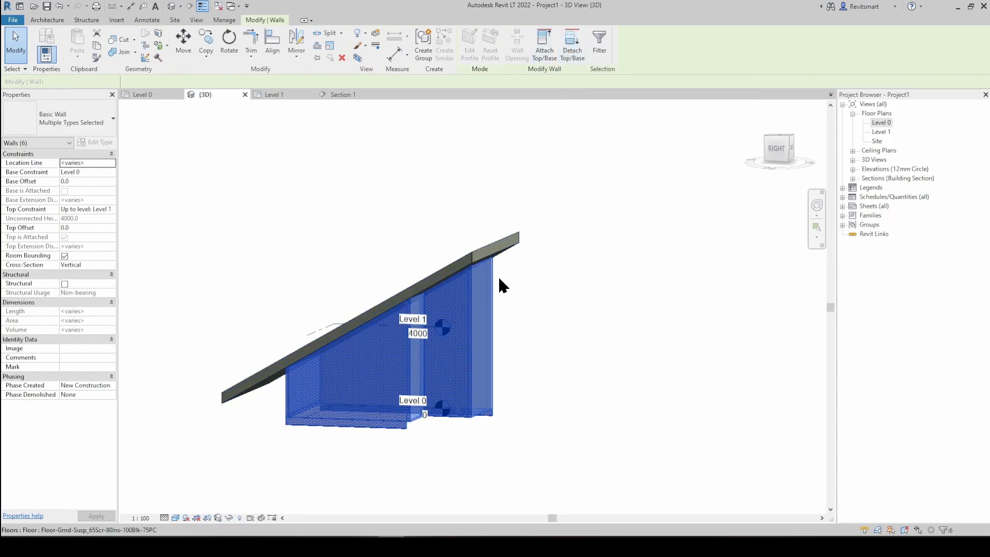
{"action": "left_click", "coordinate": [610, 320]}
Step: Pull the sloped floor up off the detached walls and delete it from the model
{"action": "left_click_drag", "start_coordinate": [474, 263], "coordinate": [484, 198]}
{"action": "middle_click_drag", "start_coordinate": [552, 310], "coordinate": [509, 367], "text": "shift"}
{"action": "key", "text": "Escape"}
{"action": "left_click", "coordinate": [517, 223]}
{"action": "middle_click_drag", "start_coordinate": [563, 291], "coordinate": [589, 249]}
{"action": "left_click", "coordinate": [582, 341]}
{"action": "scroll", "coordinate": [529, 395], "scroll_direction": "up", "scroll_amount": 5}
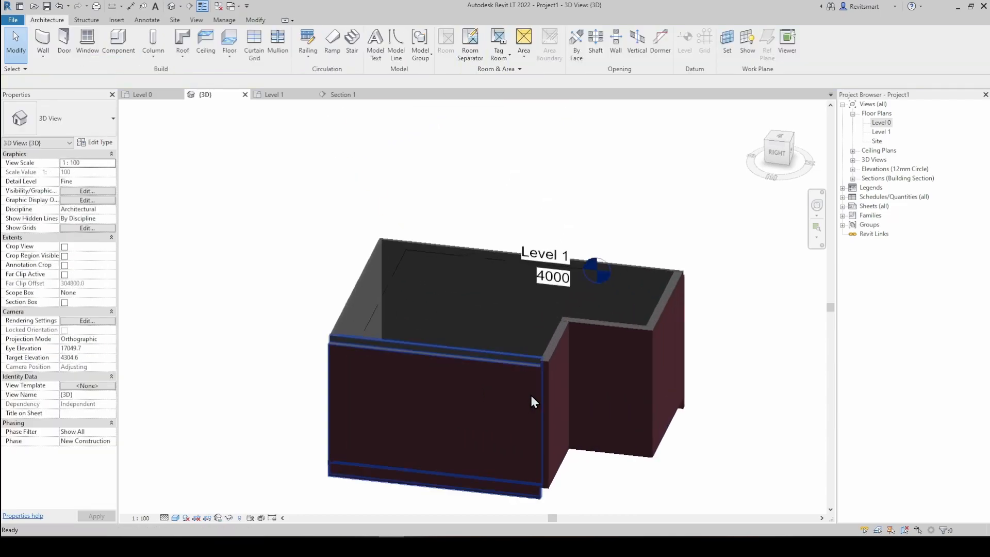
{"action": "scroll", "coordinate": [500, 391], "scroll_direction": "down", "scroll_amount": 2}
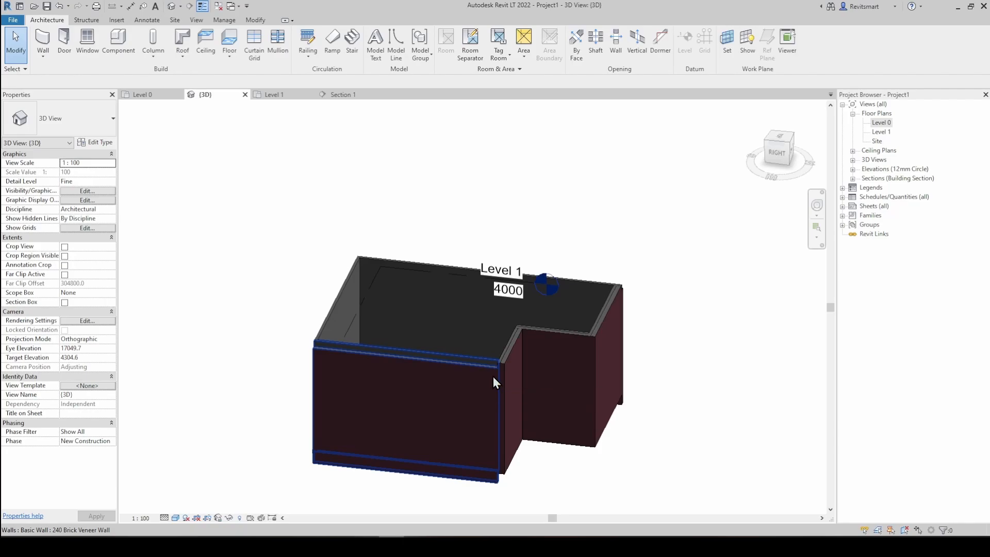
Step: Browse the wall tool variants and the available basic, curtain and stacked wall types, leaving without placing a wall
{"action": "left_click", "coordinate": [47, 56]}
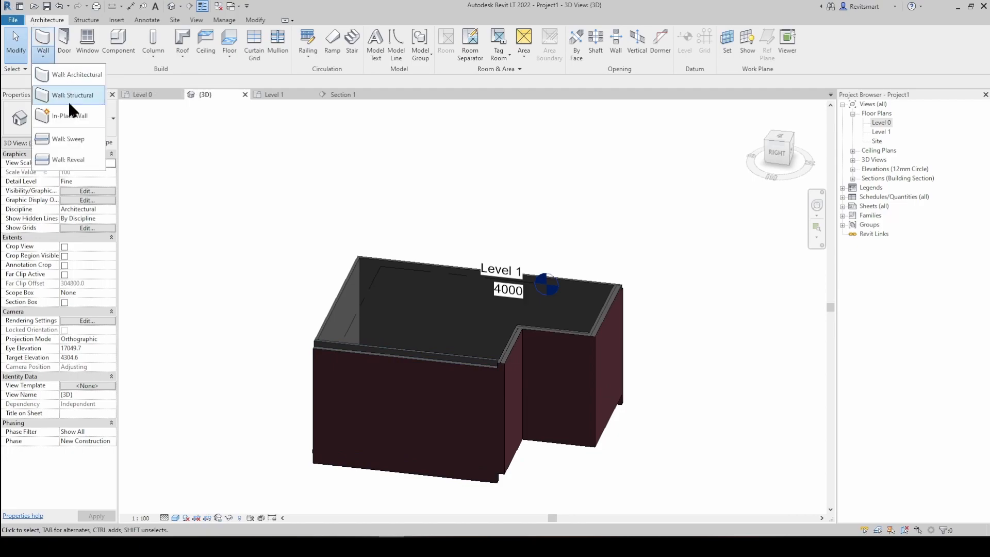
{"action": "left_click", "coordinate": [52, 50]}
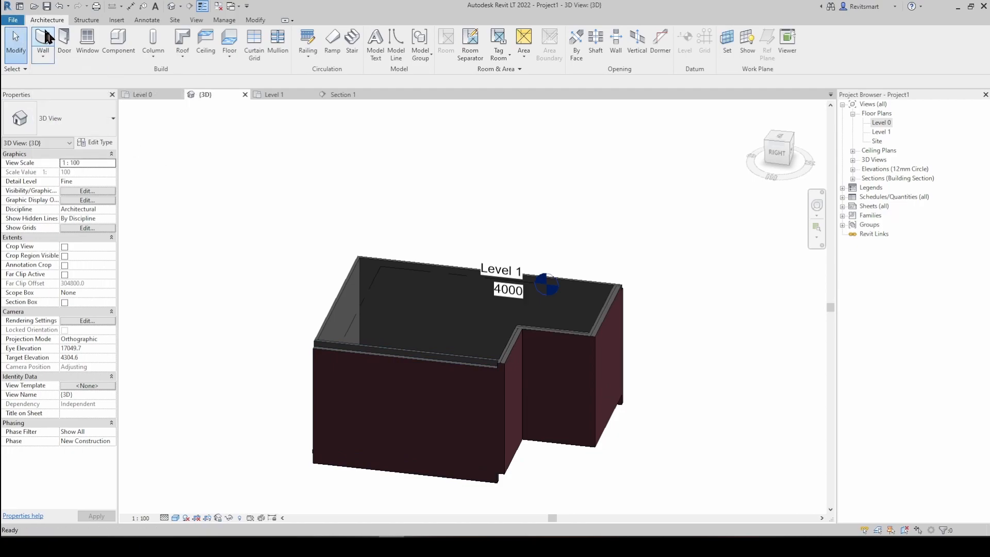
{"action": "left_click", "coordinate": [54, 109]}
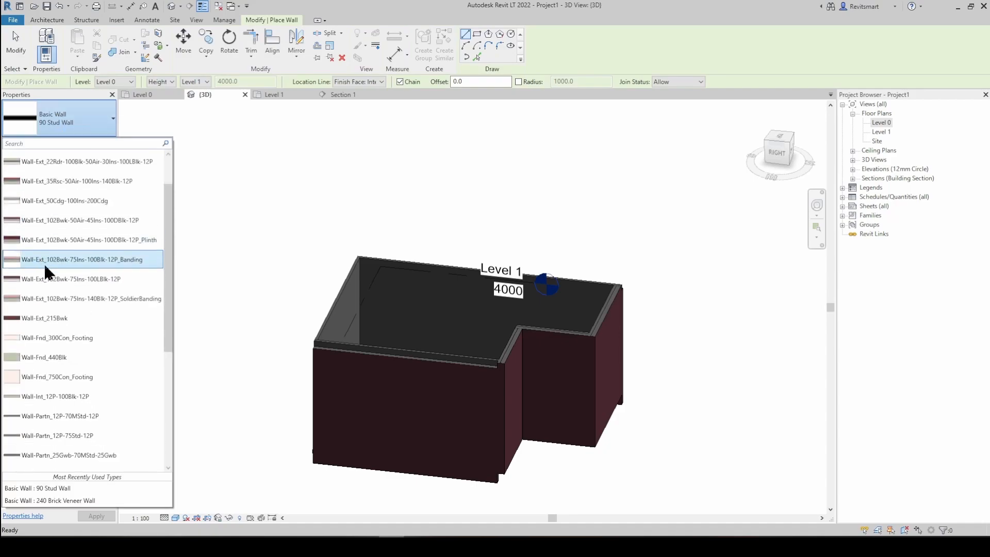
{"action": "scroll", "coordinate": [43, 264], "scroll_direction": "down", "scroll_amount": 5}
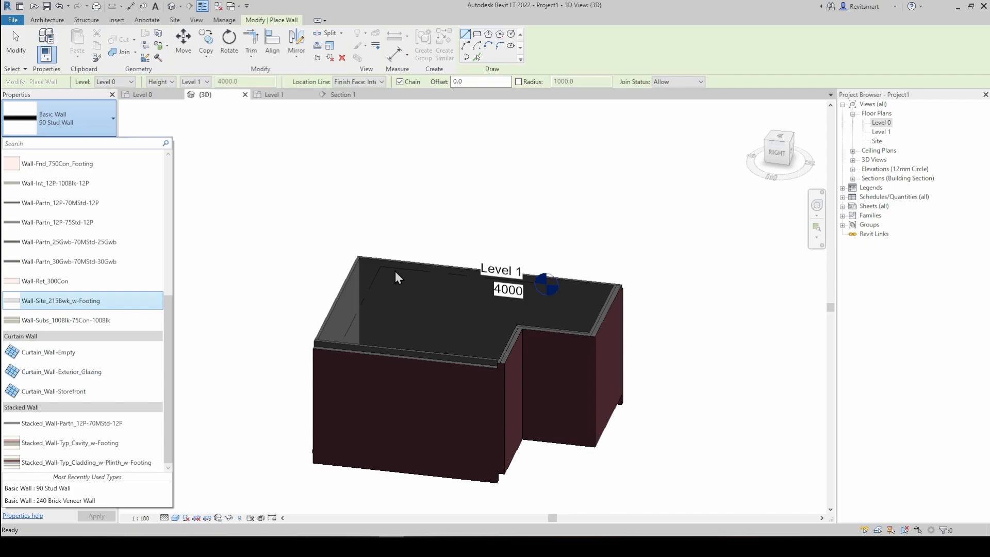
{"action": "left_click", "coordinate": [333, 246]}
{"action": "key", "text": "Escape"}
Step: Examine the detached brick veneer walls and their top edges from above in the 3D view
{"action": "scroll", "coordinate": [330, 304], "scroll_direction": "down", "scroll_amount": 2}
{"action": "middle_click_drag", "start_coordinate": [329, 304], "coordinate": [363, 351], "text": "shift"}
{"action": "middle_click_drag", "start_coordinate": [482, 463], "coordinate": [422, 212]}
{"action": "scroll", "coordinate": [423, 211], "scroll_direction": "up", "scroll_amount": 4}
{"action": "middle_click_drag", "start_coordinate": [494, 250], "coordinate": [340, 281]}
{"action": "scroll", "coordinate": [392, 263], "scroll_direction": "down", "scroll_amount": 1}
{"action": "scroll", "coordinate": [459, 293], "scroll_direction": "up", "scroll_amount": 2}
{"action": "mouse_move", "coordinate": [459, 293]}
{"action": "middle_mouse_down", "text": "shift"}
{"action": "mouse_move", "coordinate": [483, 310]}
{"action": "mouse_move", "coordinate": [473, 299]}
{"action": "middle_mouse_up", "text": "shift"}
{"action": "scroll", "coordinate": [406, 315], "scroll_direction": "down", "scroll_amount": 1}
{"action": "scroll", "coordinate": [405, 299], "scroll_direction": "down", "scroll_amount": 1}
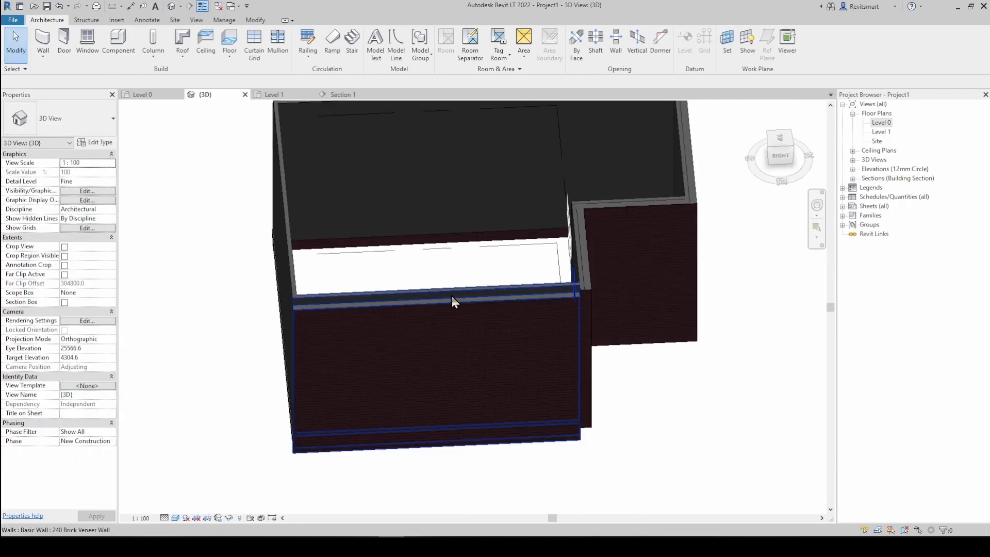